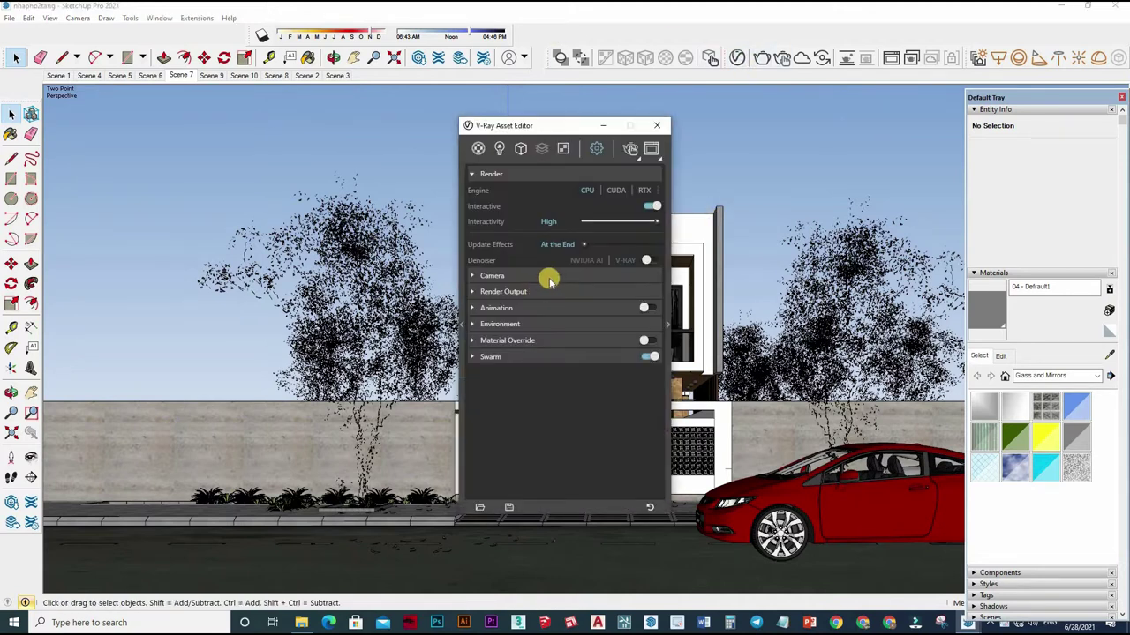
- Set the V-Ray camera Exposure Value to 13.5 and close the Asset Editor
click(550, 279)
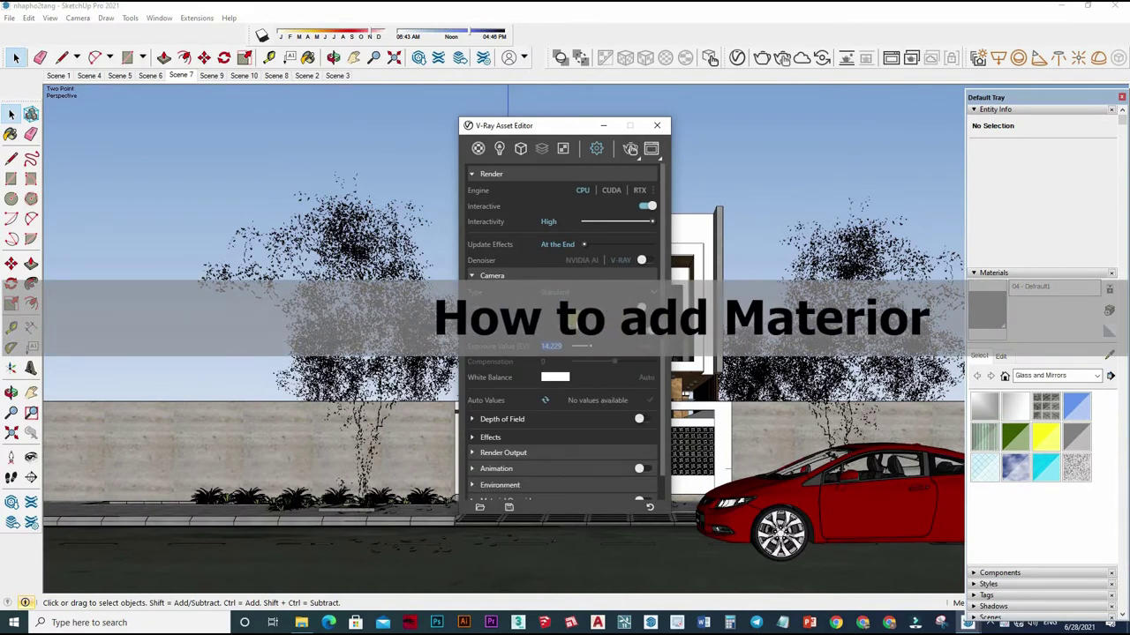
text(13.5)
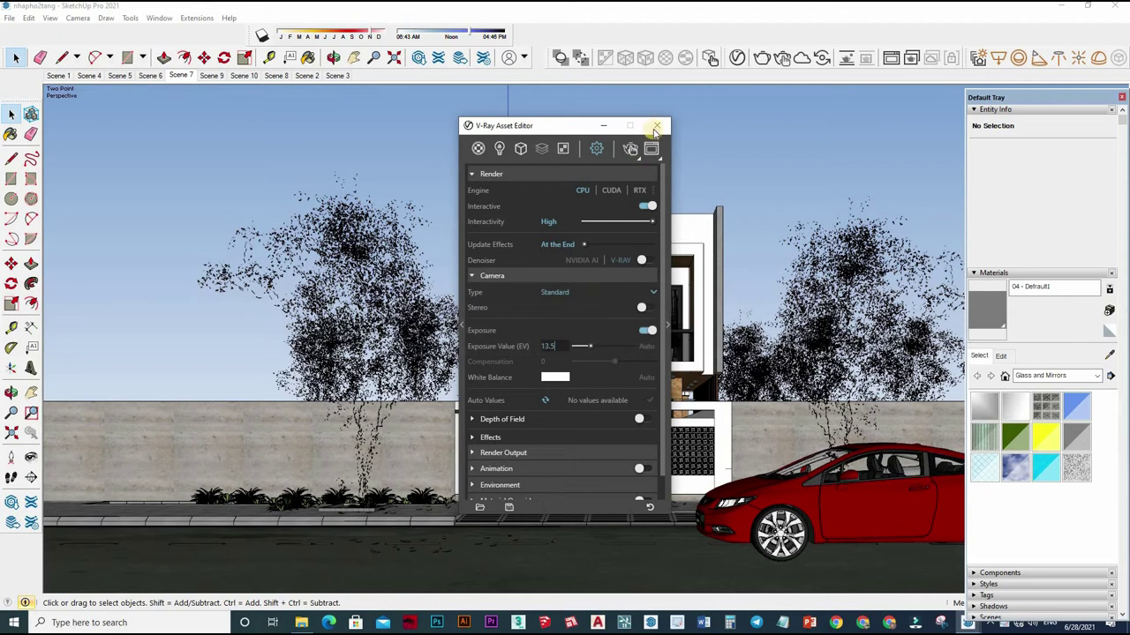
click(657, 125)
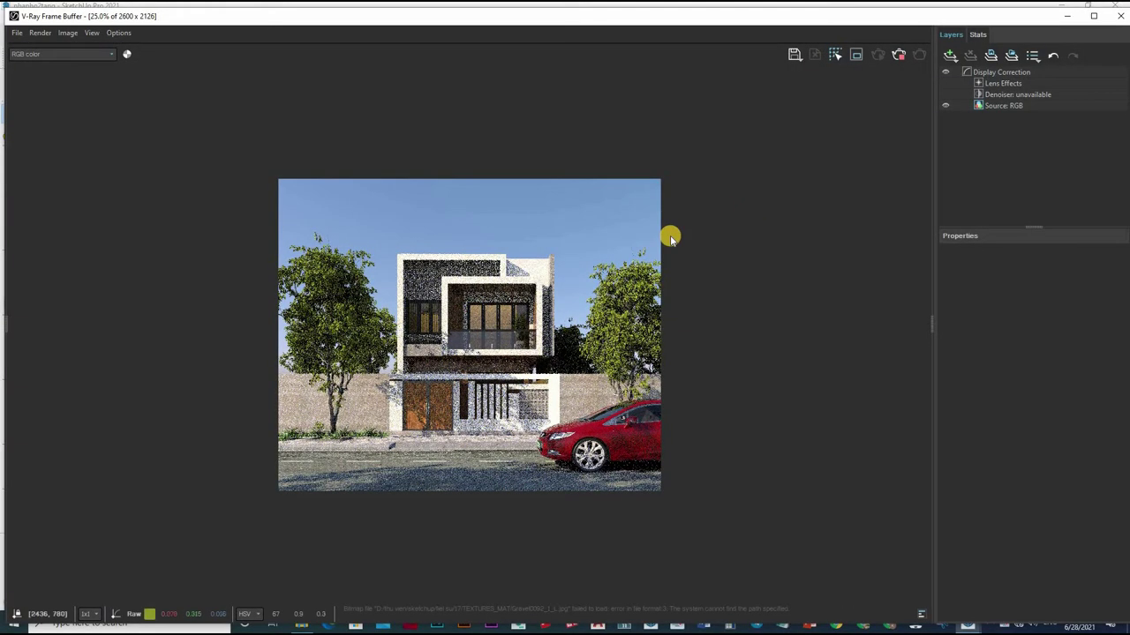
- Zoom in and out on the 2600×2126 test render in the Frame Buffer to inspect it
scroll(up, 3)
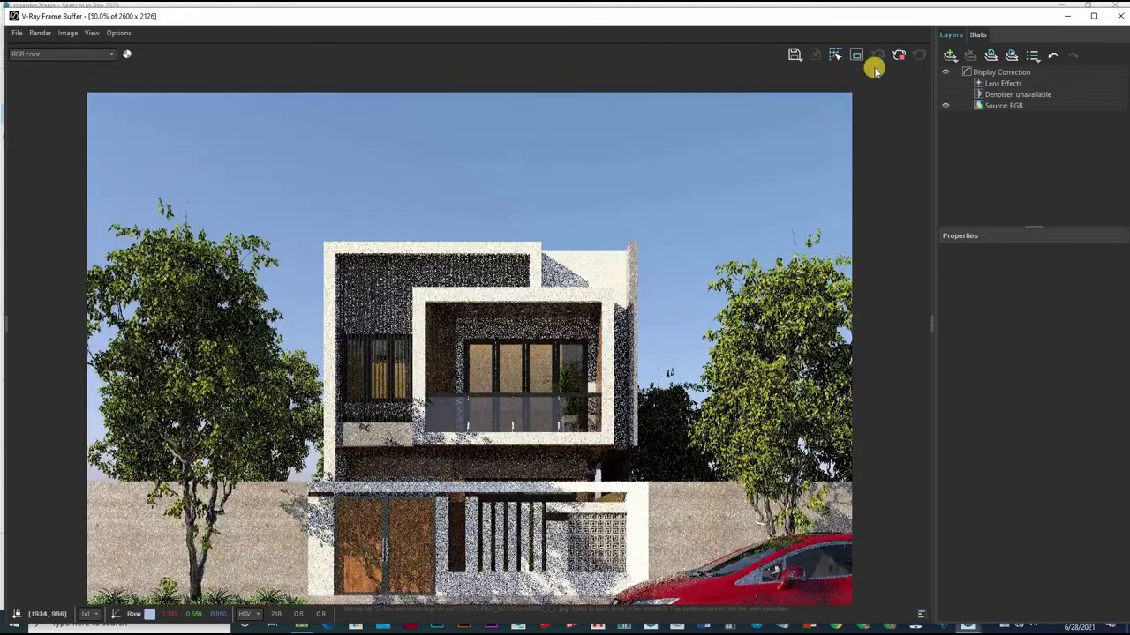
scroll(down, 3)
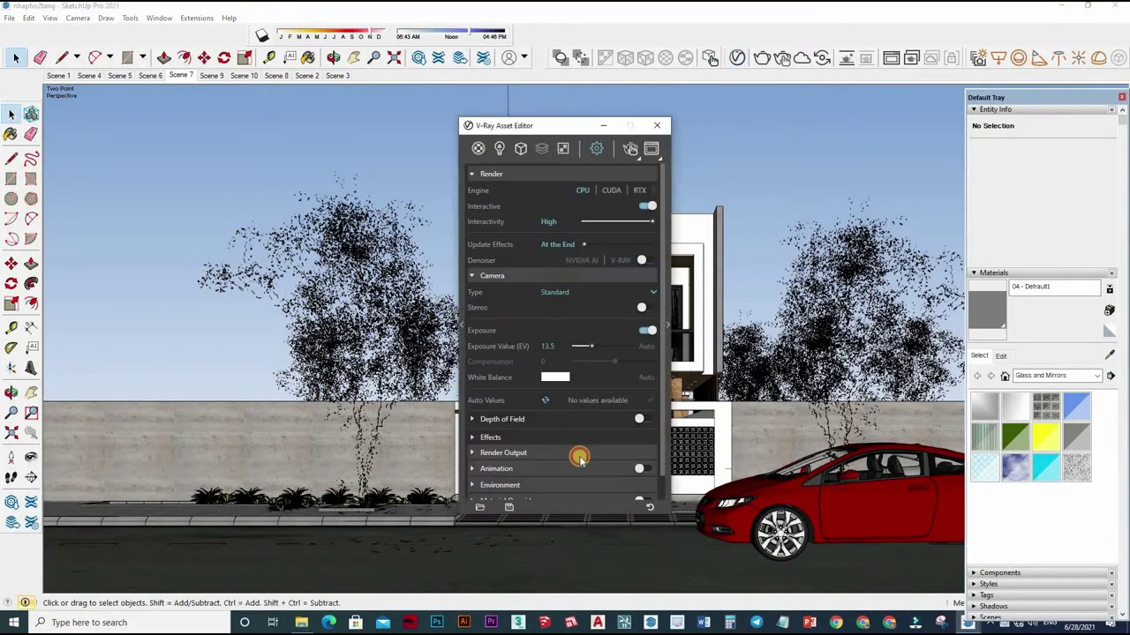
- Set the render output aspect ratio to 16:9 Widescreen (3780×2126) and inspect the new render
scroll(down, 3)
click(633, 410)
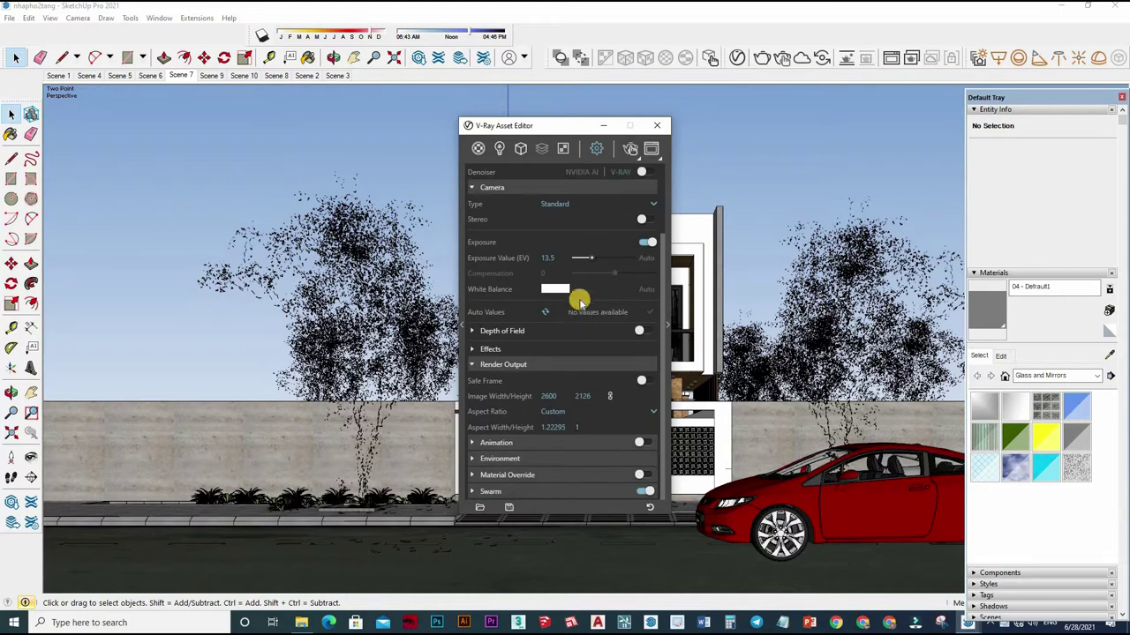
click(569, 393)
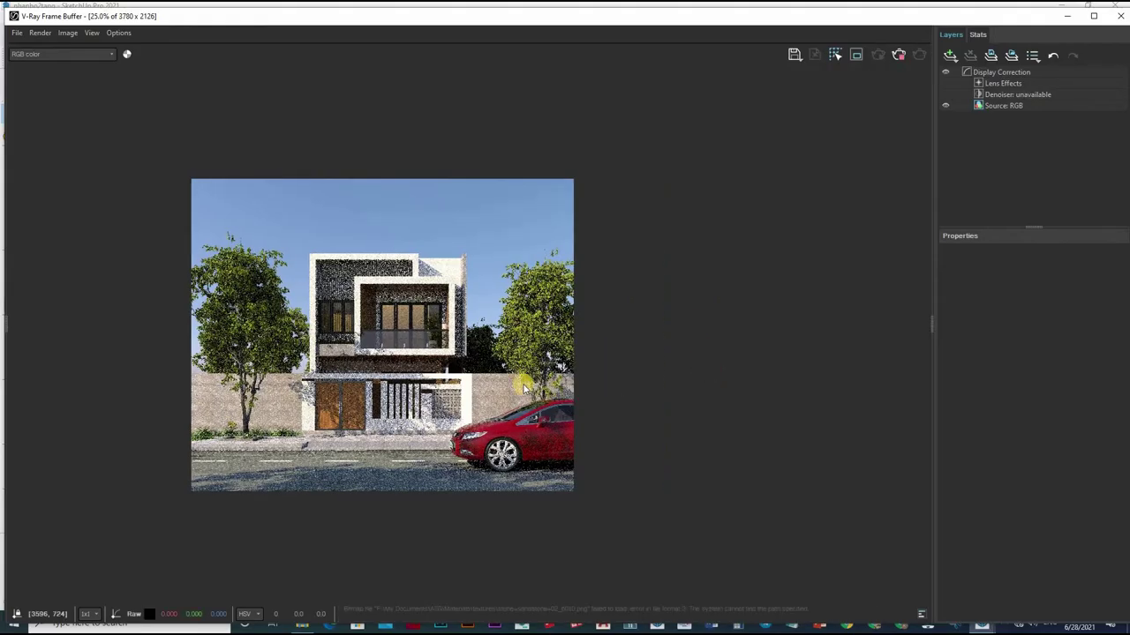
scroll(up, 3)
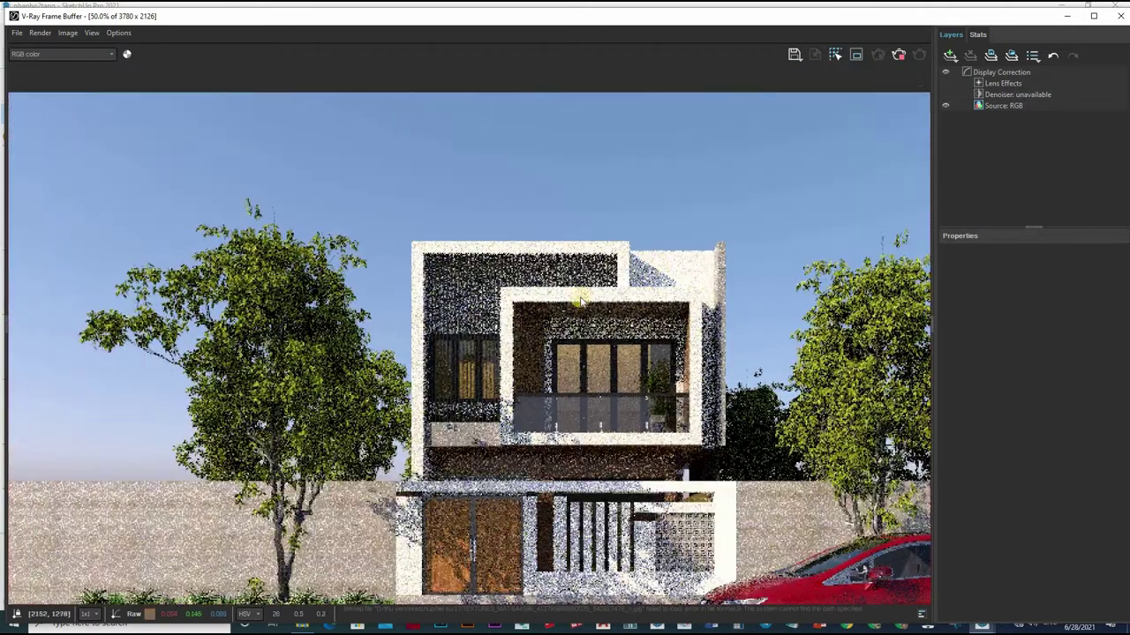
scroll(down, 3)
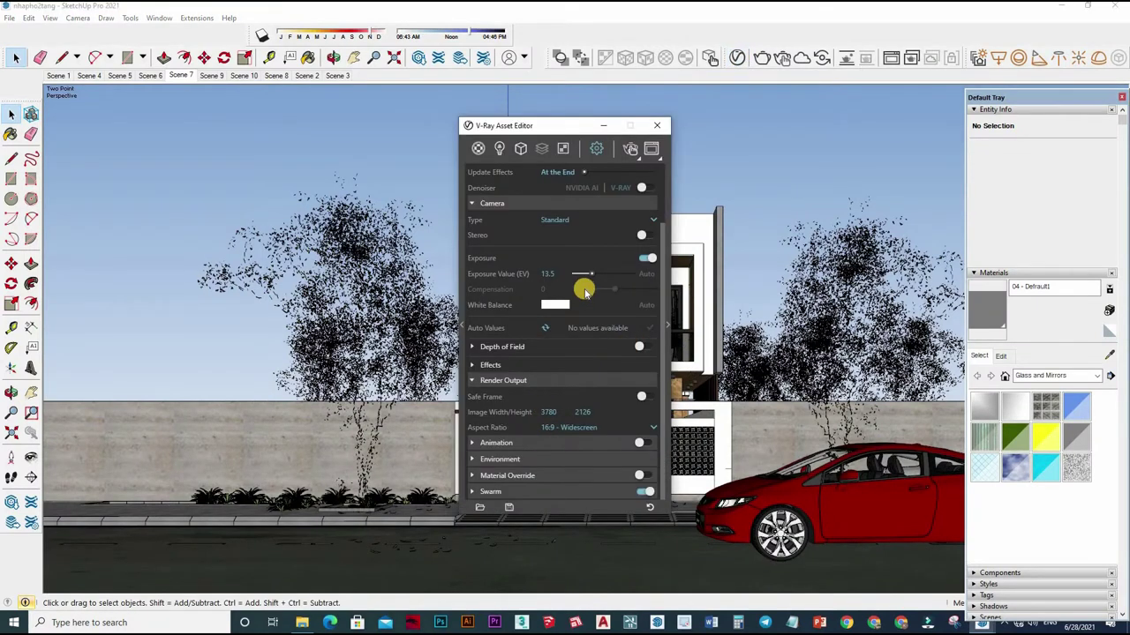
- Turn on Safe Frame in Render Output and close the V-Ray Asset Editor
scroll(up, 3)
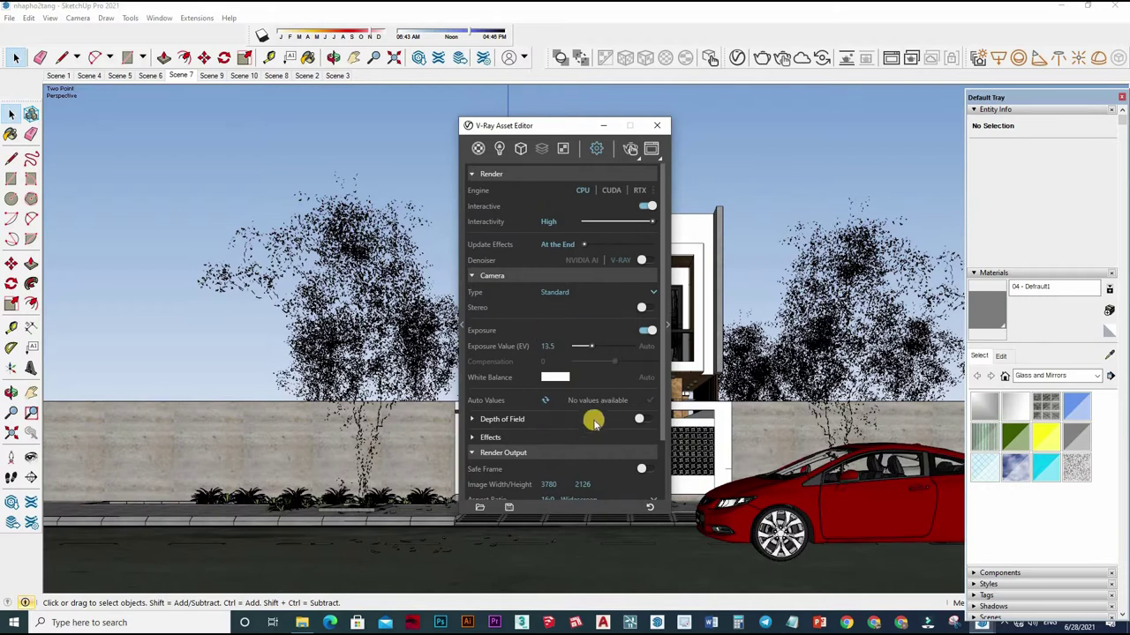
scroll(down, 3)
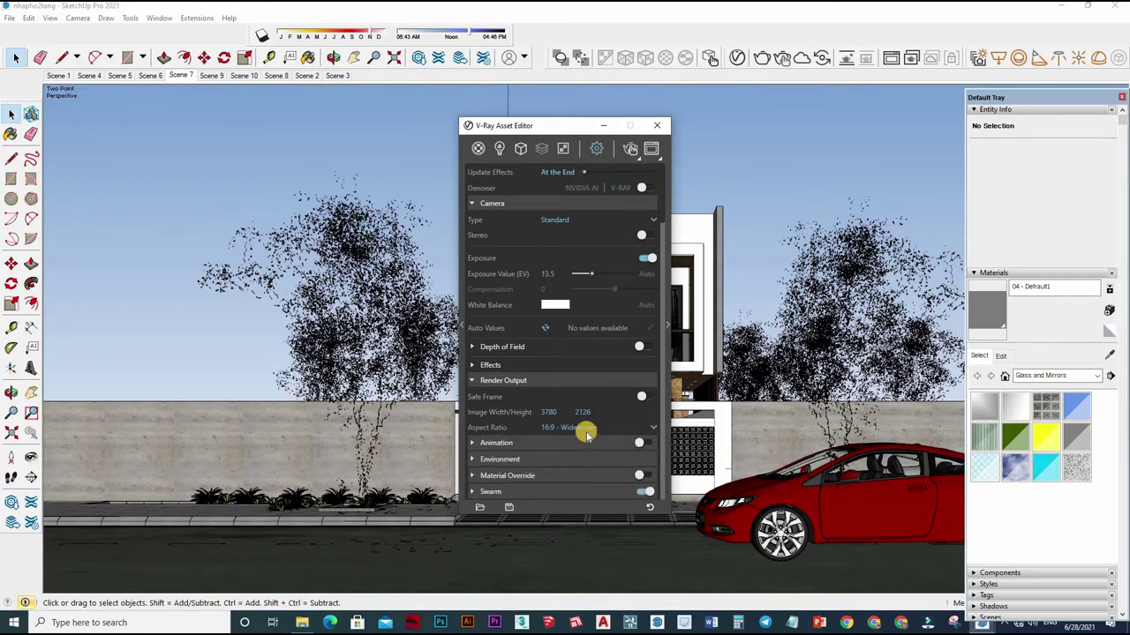
click(587, 440)
scroll(down, 3)
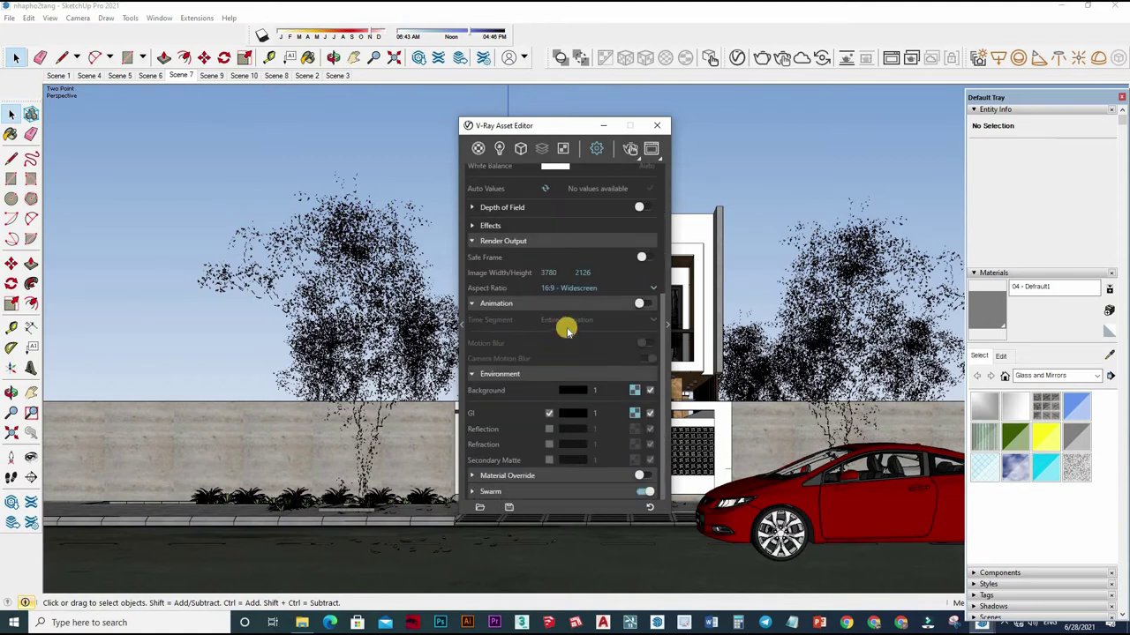
scroll(up, 3)
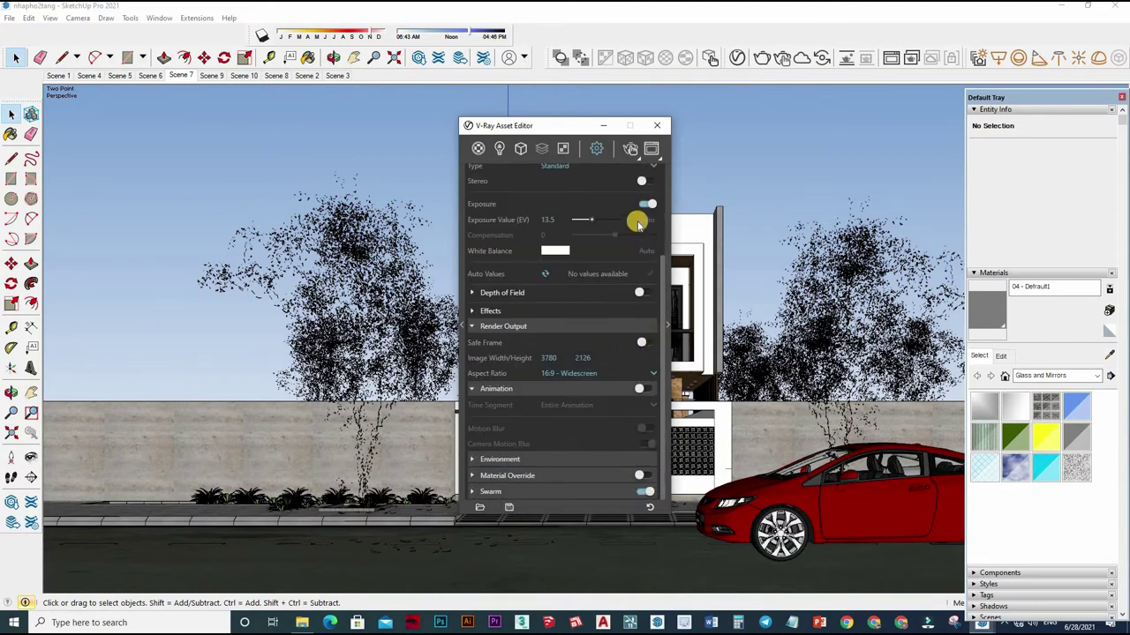
click(641, 343)
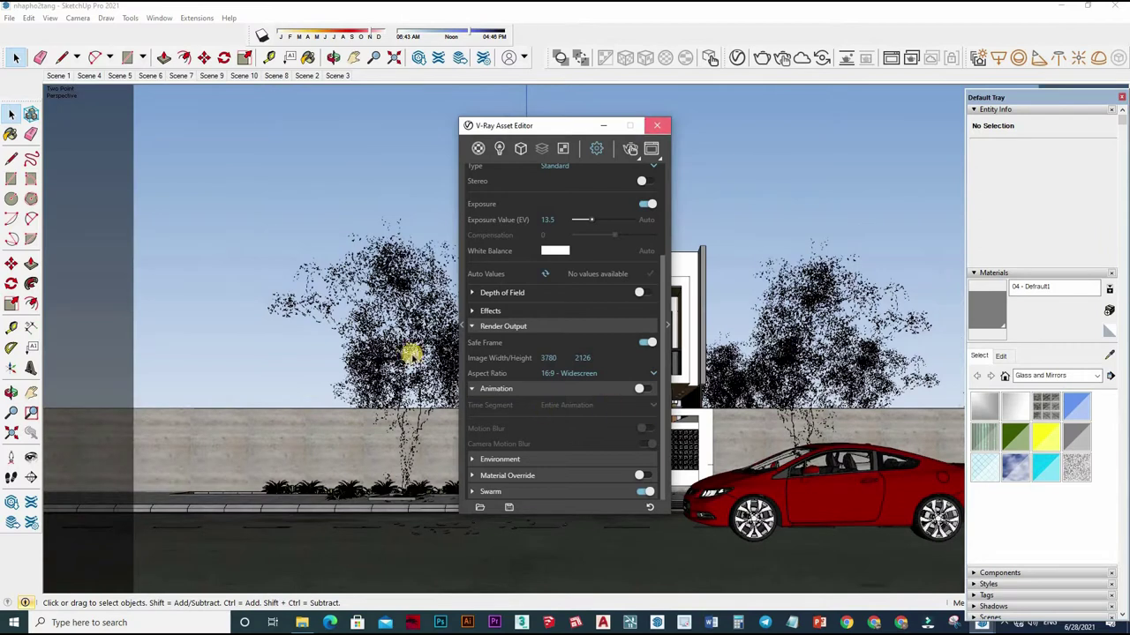
click(656, 125)
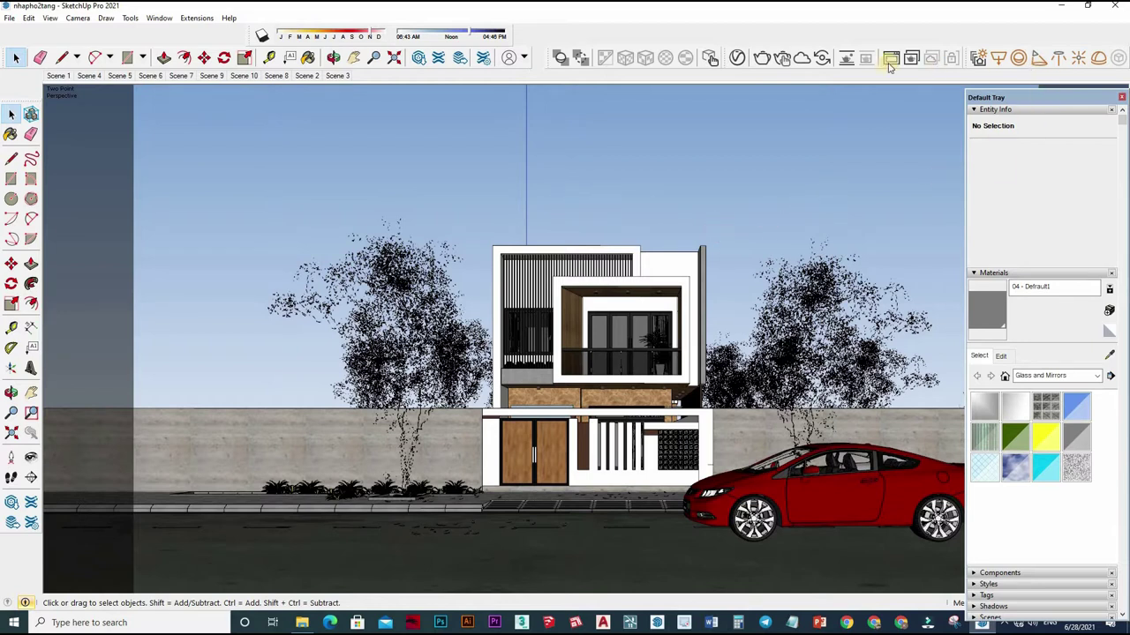
- Reopen the V-Ray Asset Editor from the V-Ray toolbar over the house model
click(747, 106)
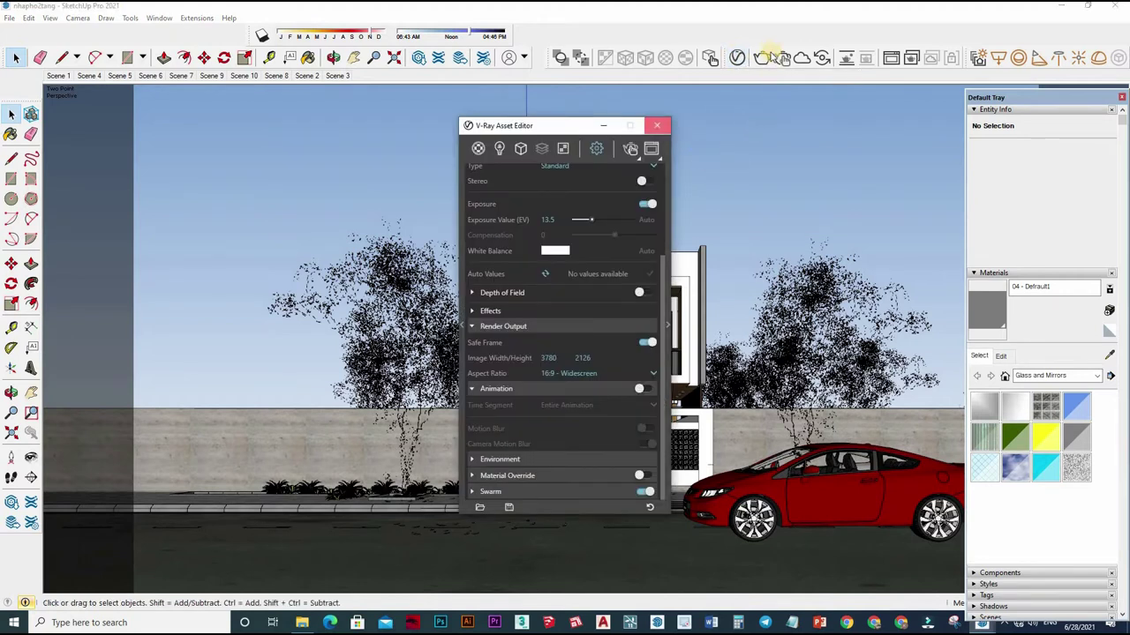
click(660, 122)
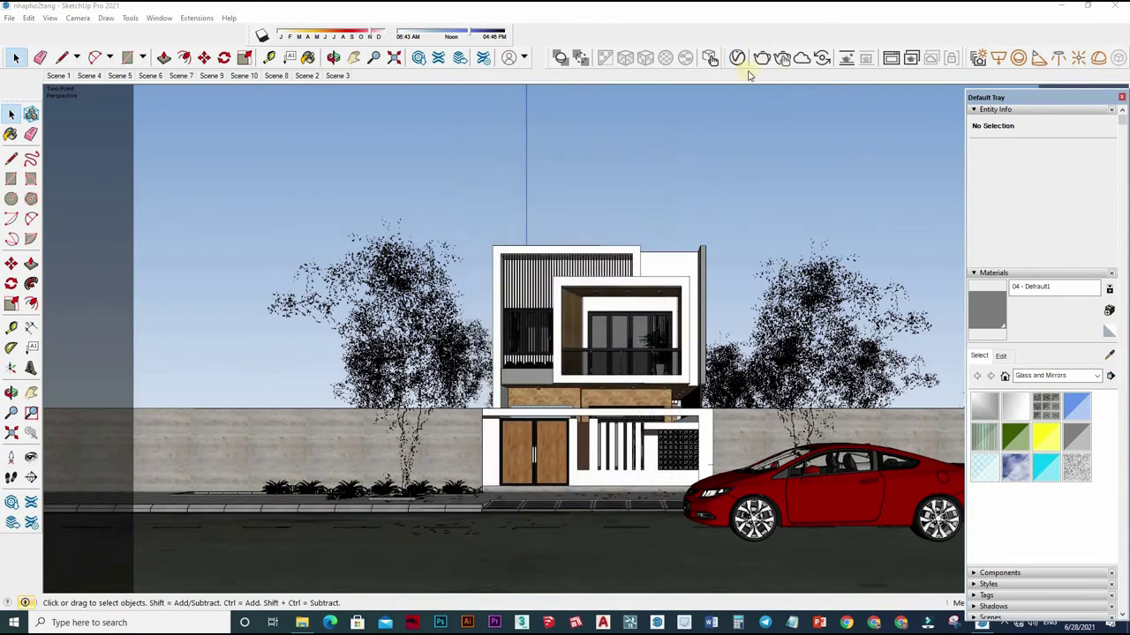
click(739, 59)
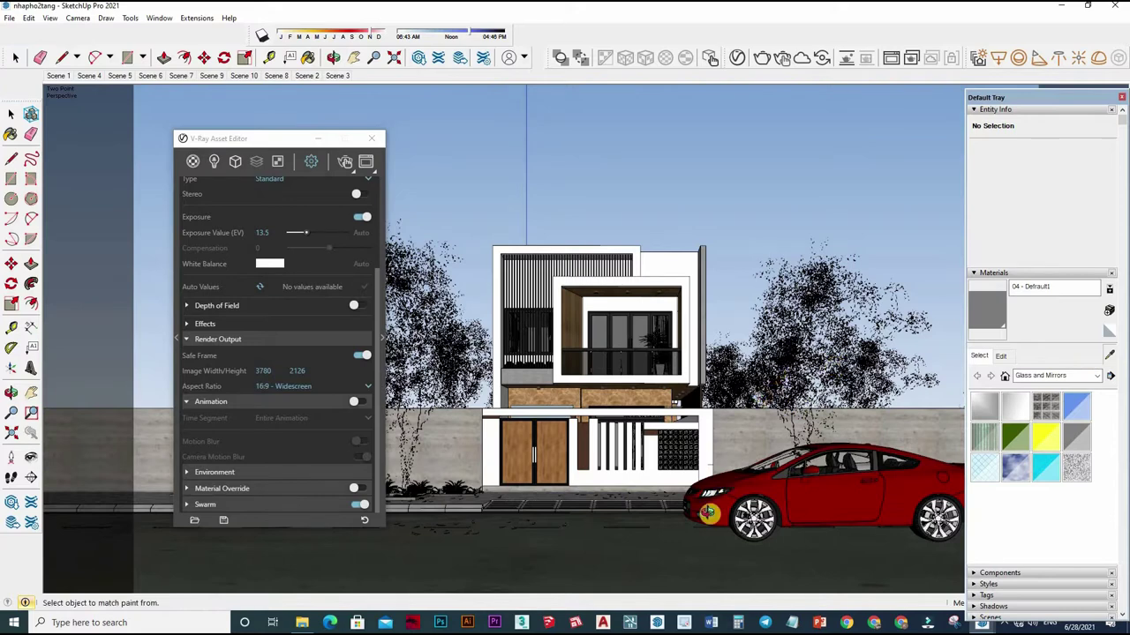
- Sample the road, kerb and tiled floor materials, ending with [Color_A05]1 loaded
scroll(up, 3)
drag(709, 484, 379, 417)
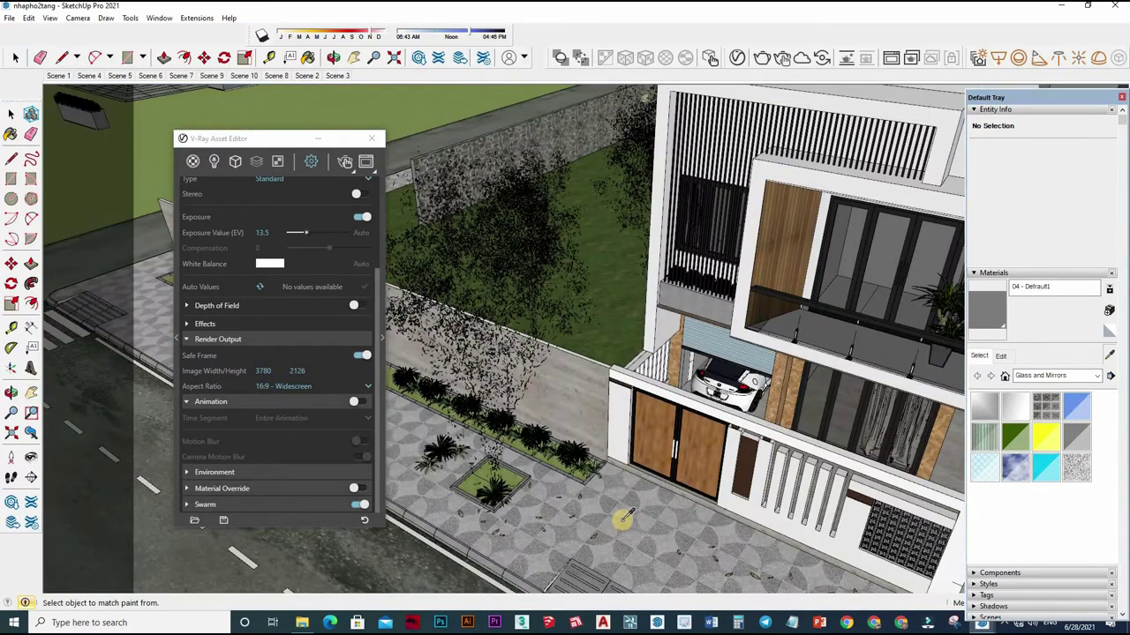
click(382, 336)
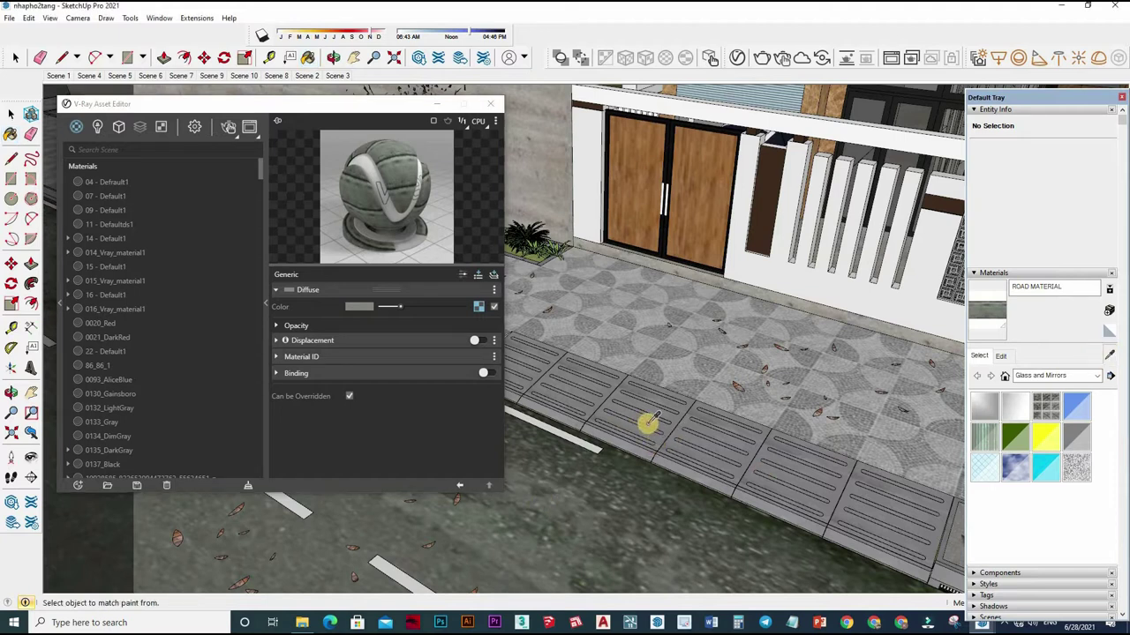
scroll(up, 3)
click(560, 418)
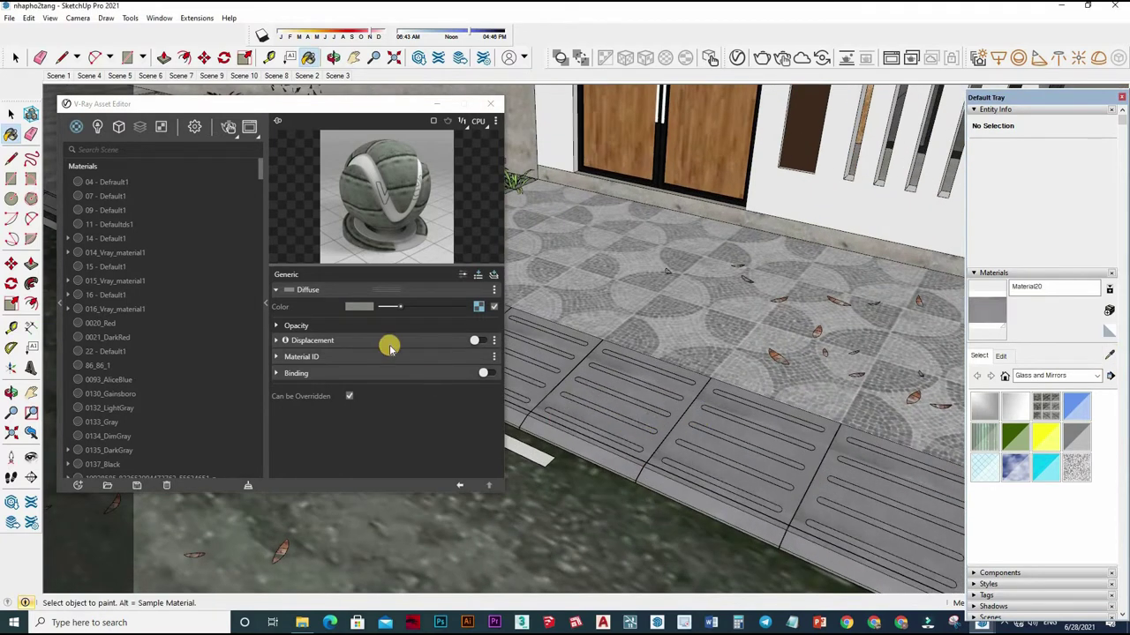
click(362, 398)
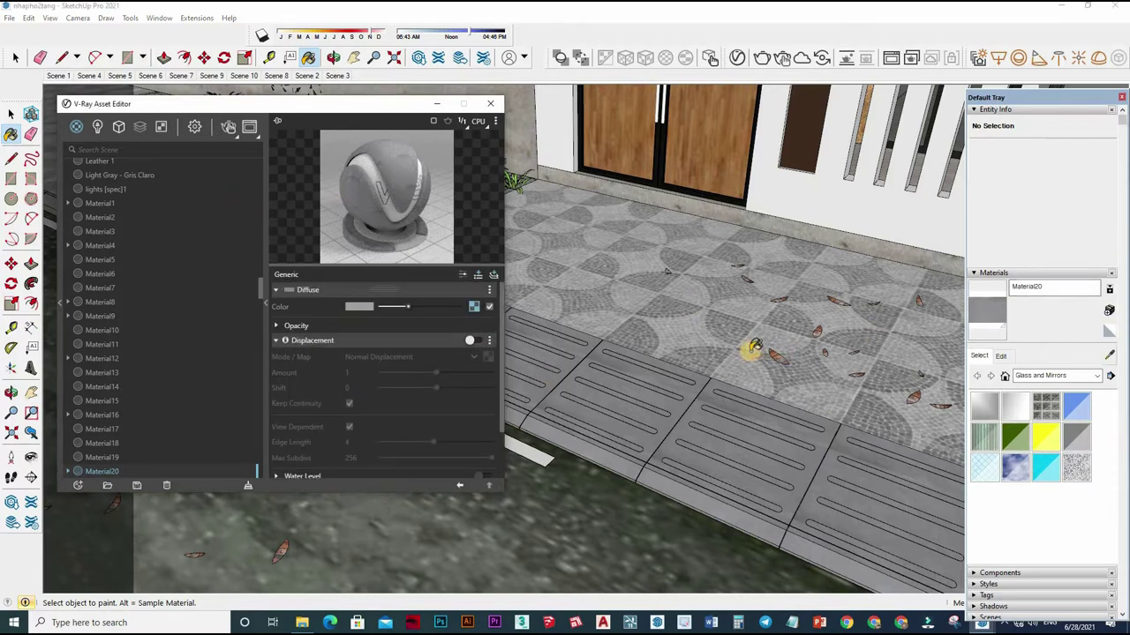
click(711, 353)
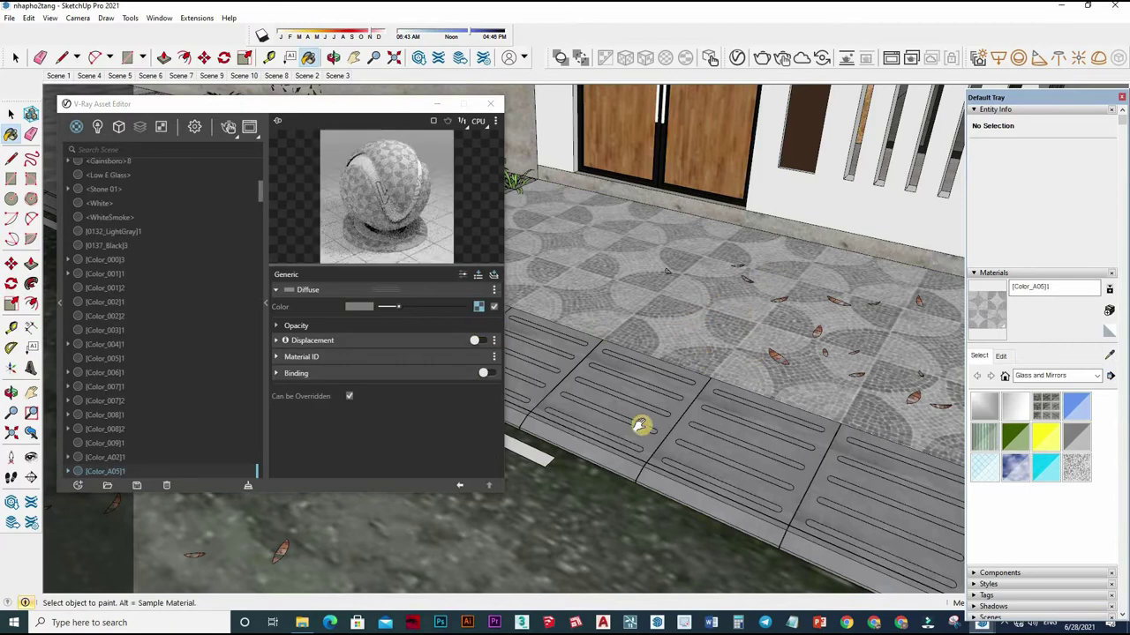
drag(641, 426, 680, 486)
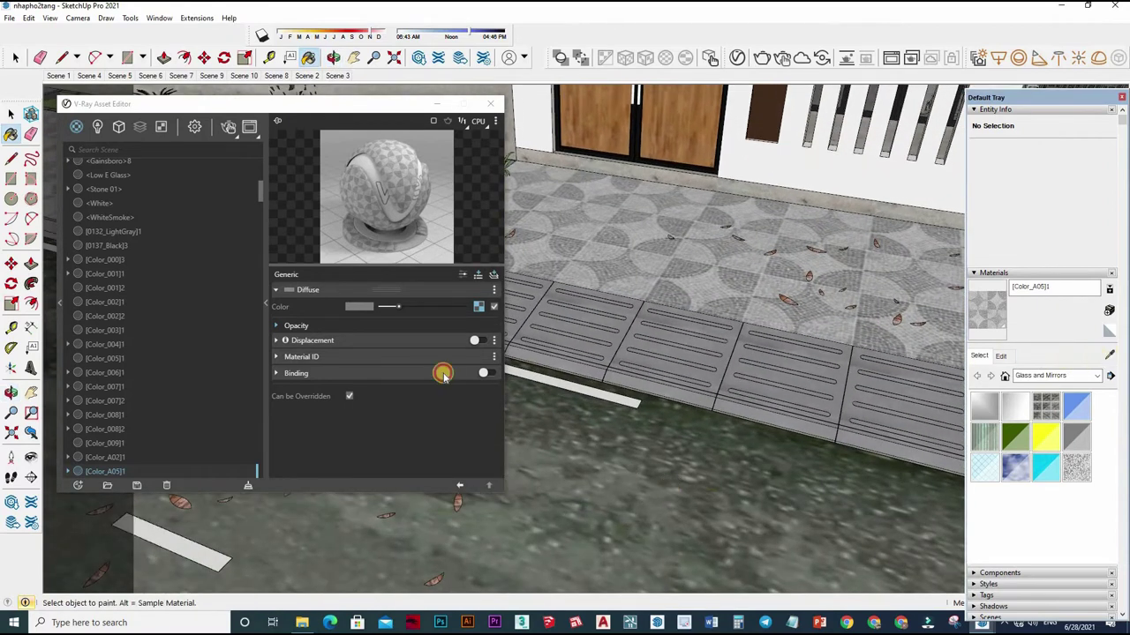
- Add a Reflective Coat to ROAD MATERIAL with 0.9 glossiness, grey reflection and Fresnel on
click(474, 282)
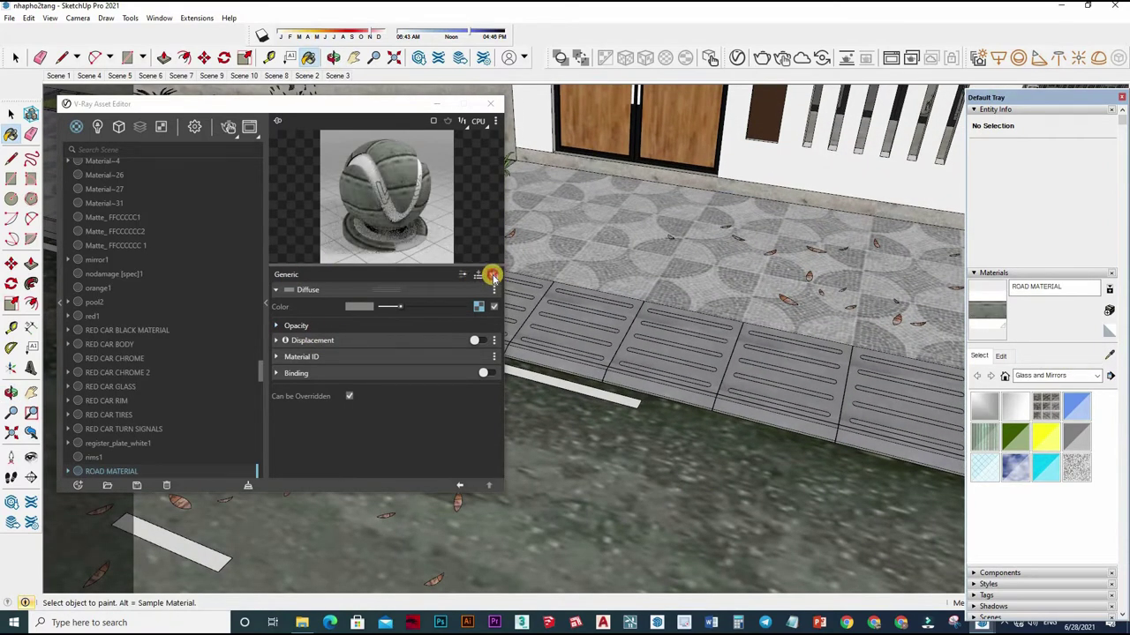
click(477, 274)
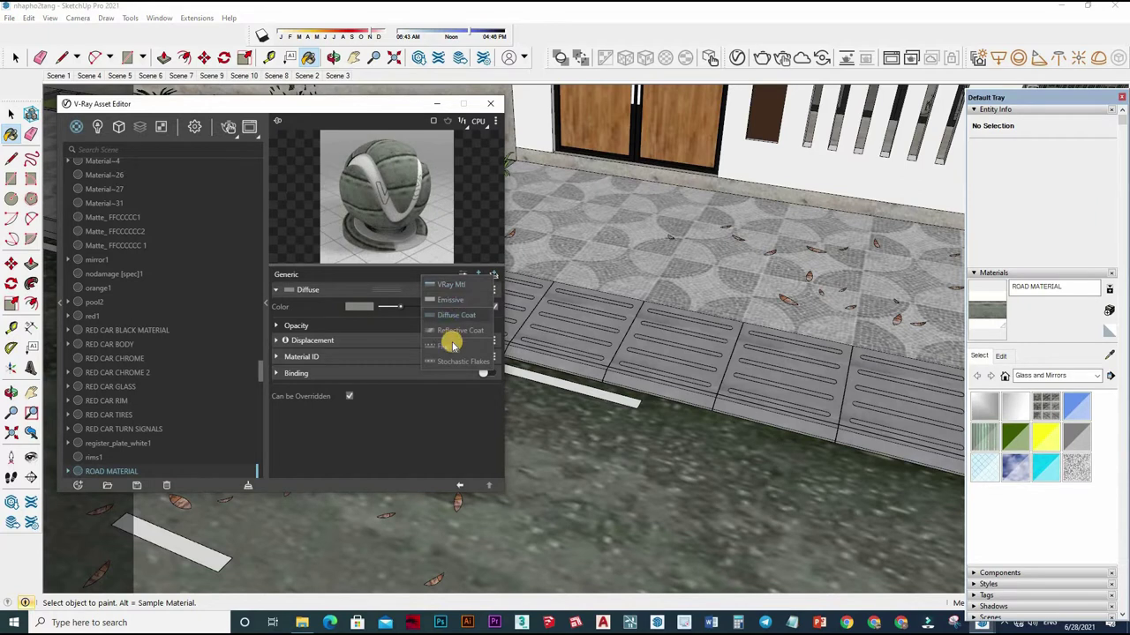
click(285, 393)
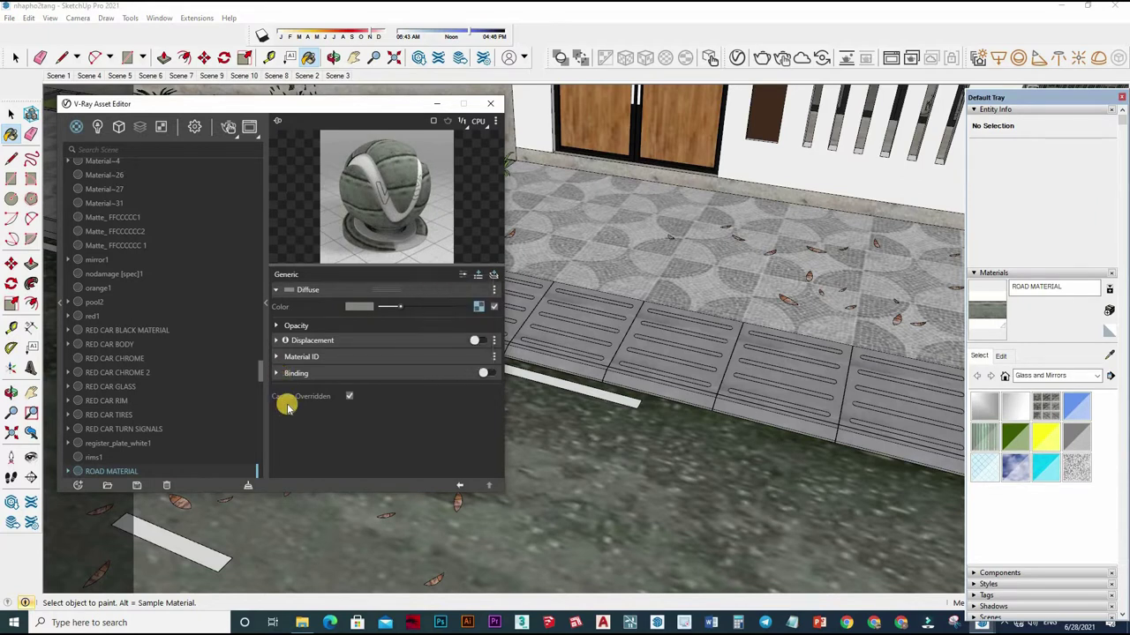
drag(457, 322, 436, 325)
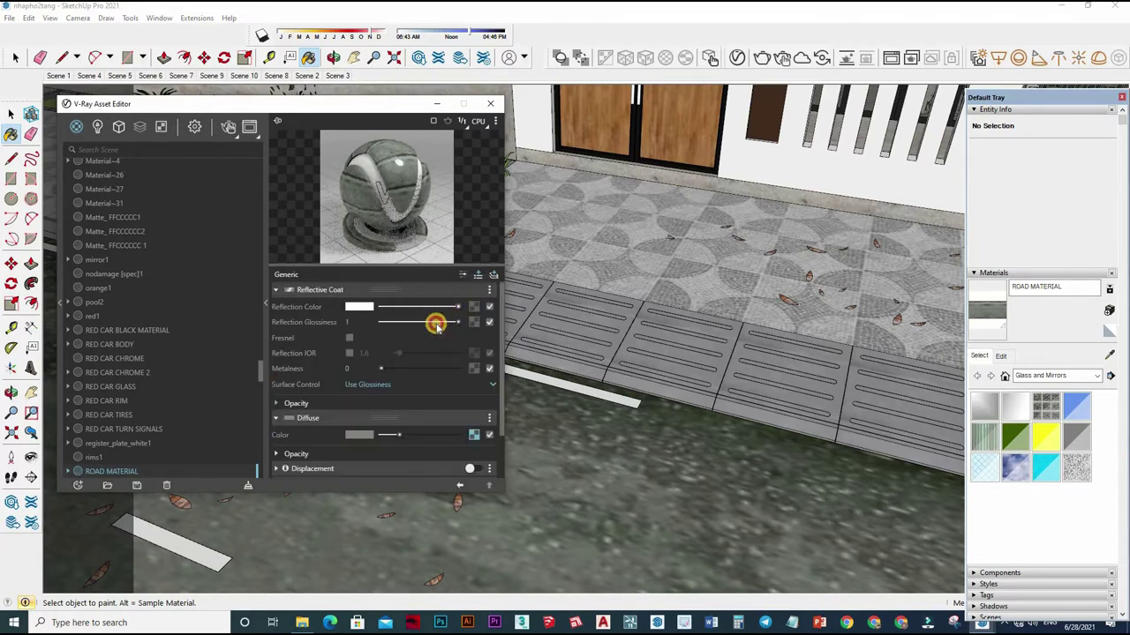
click(449, 324)
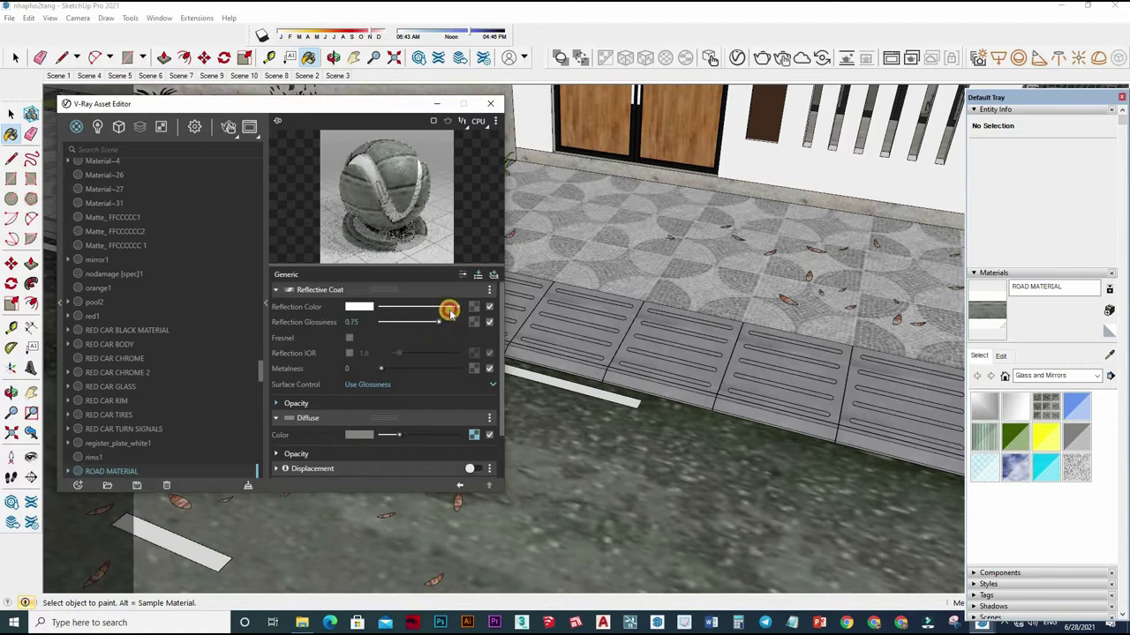
click(430, 307)
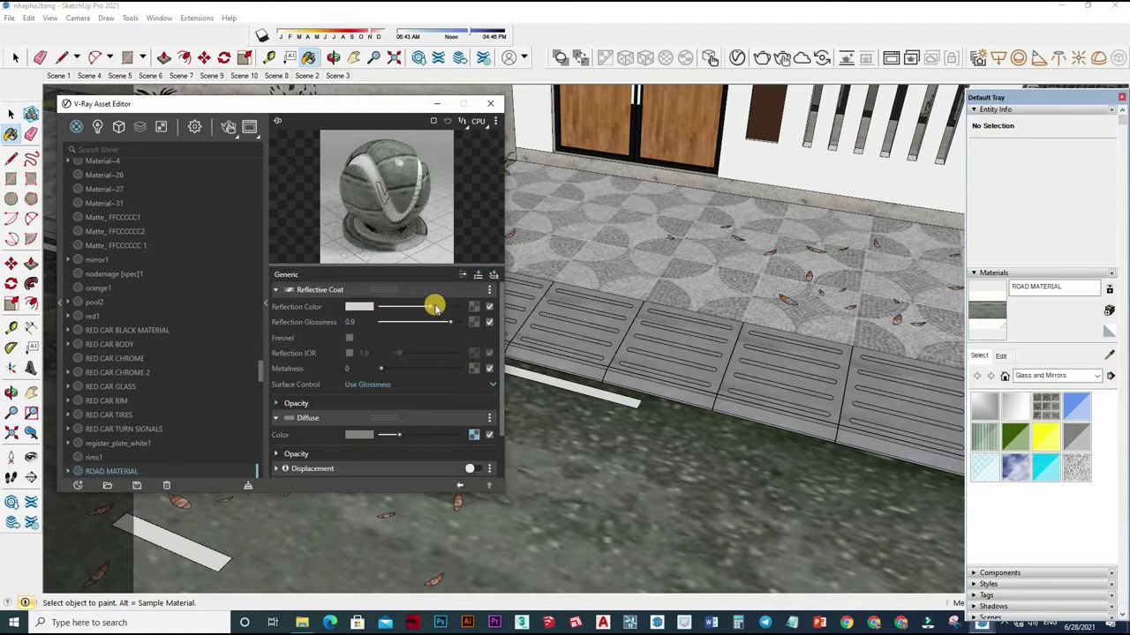
drag(430, 307, 410, 330)
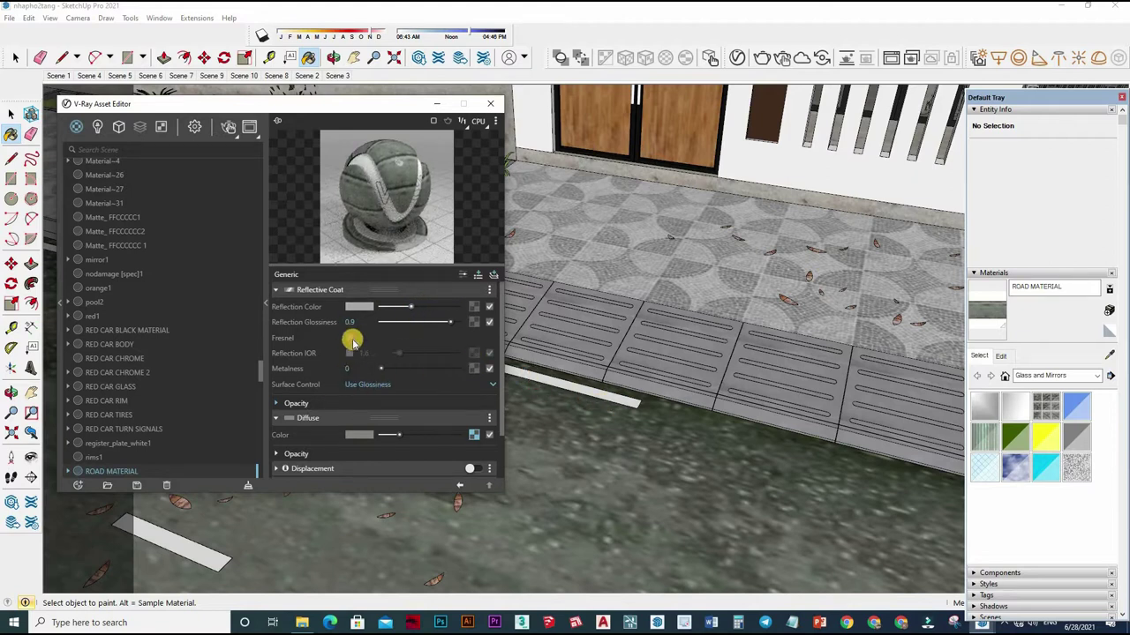
click(349, 339)
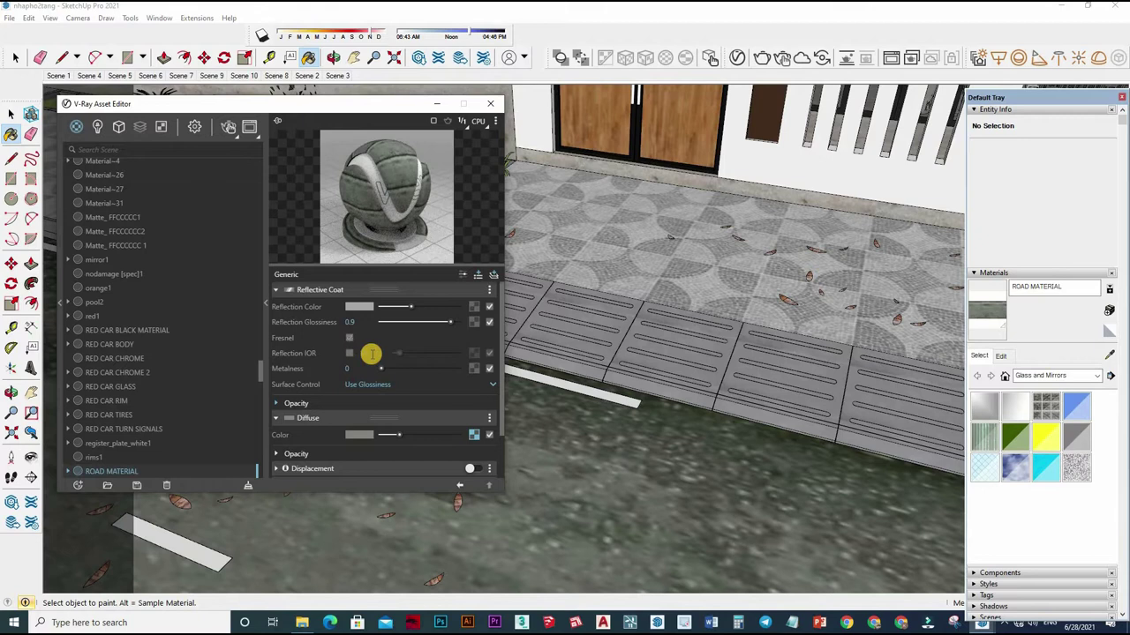
- Enable the coat's reflection IOR at 1.8 and darken its reflection colour further
click(371, 353)
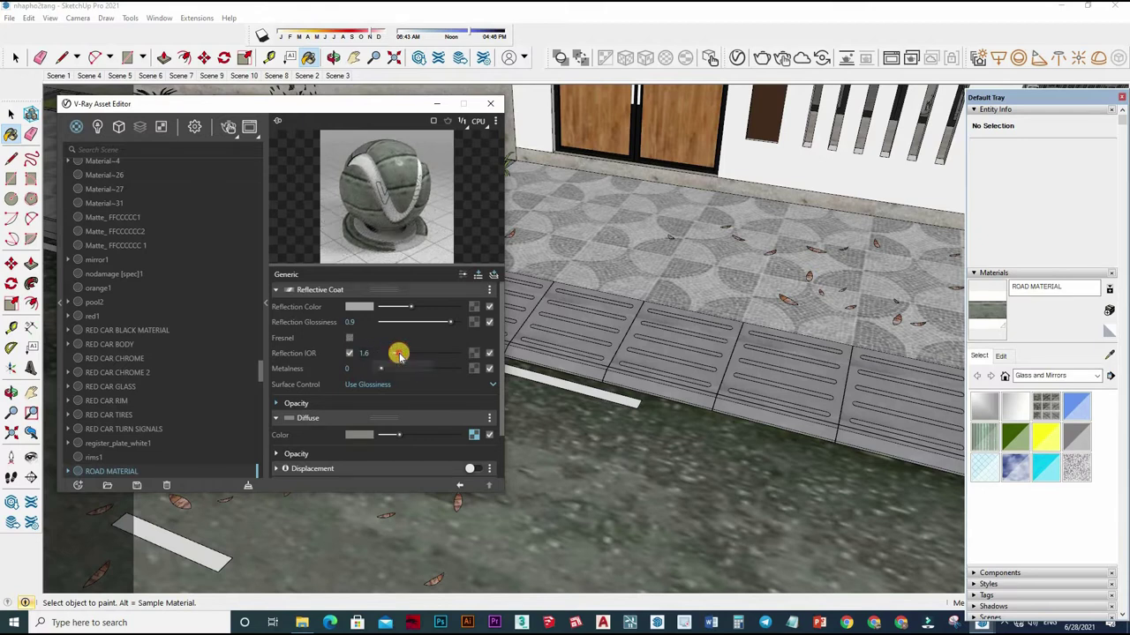
drag(399, 355, 395, 354)
click(354, 357)
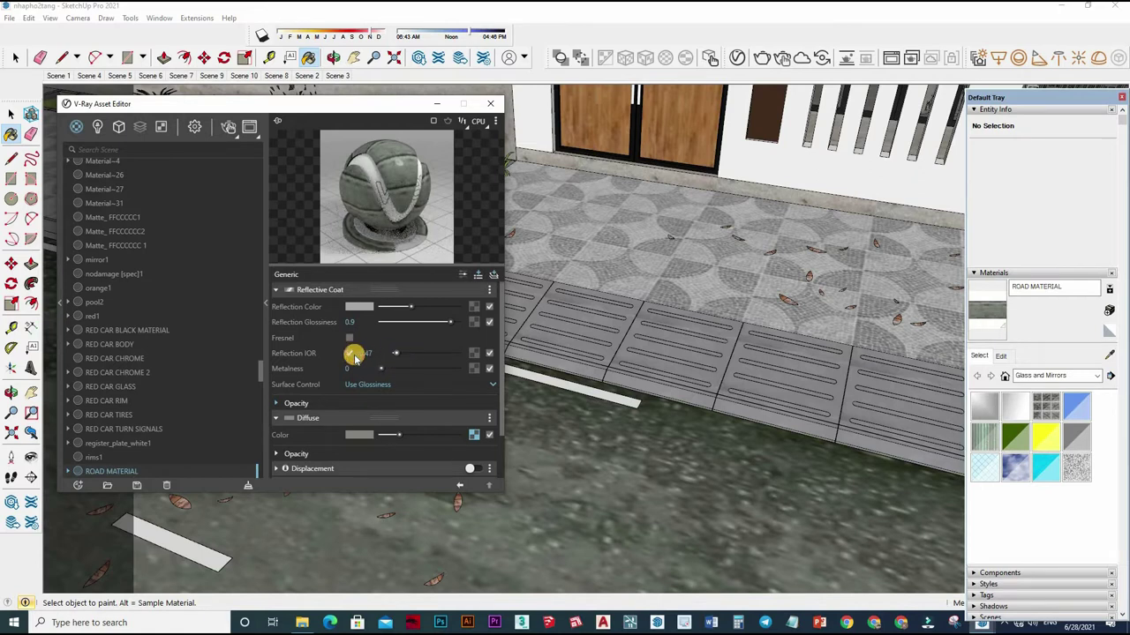
text(2.56)
key(Return)
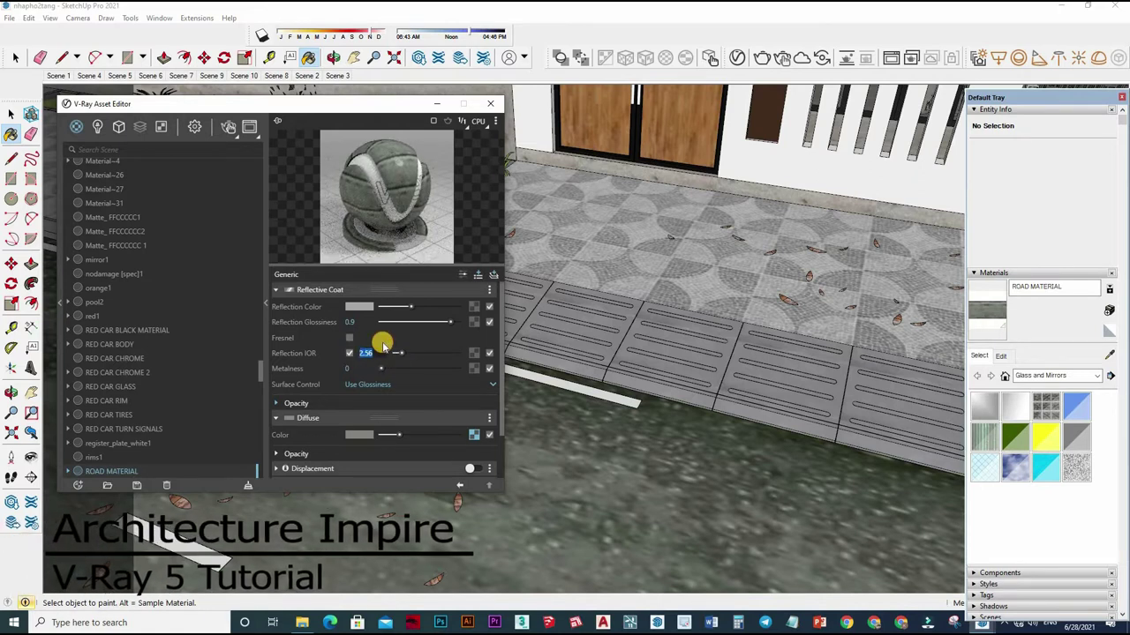
text(1.8)
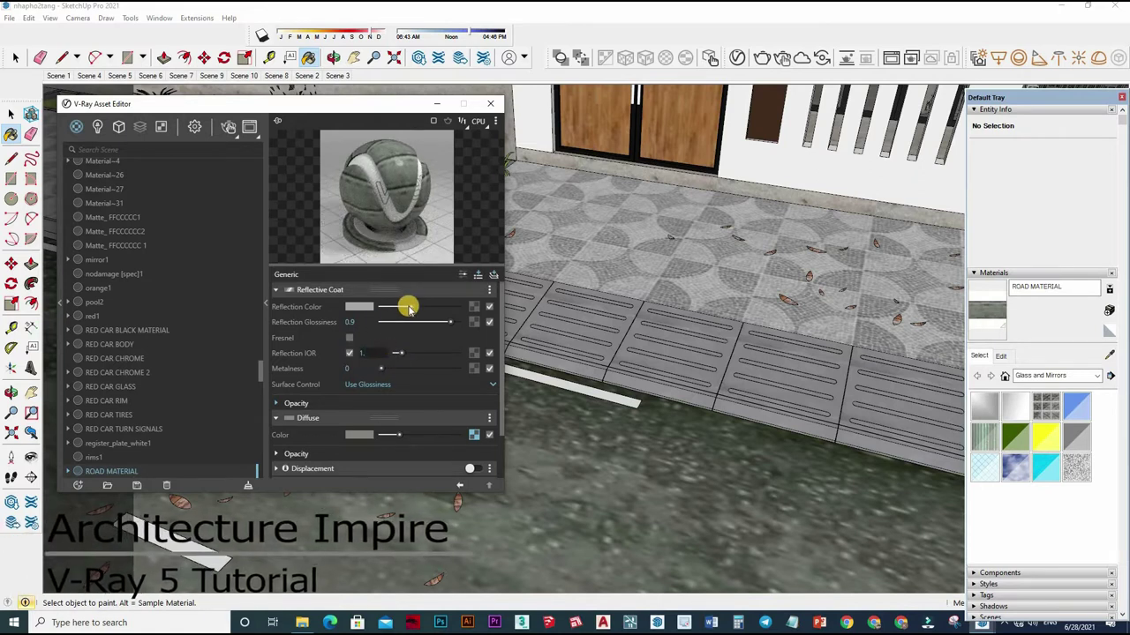
click(400, 308)
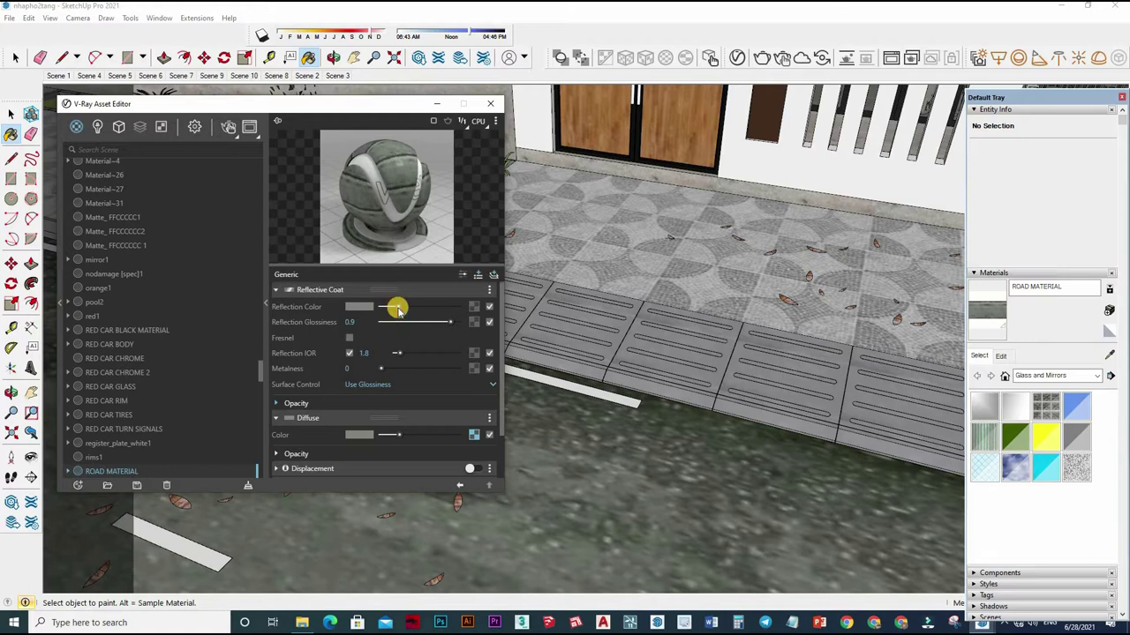
click(385, 311)
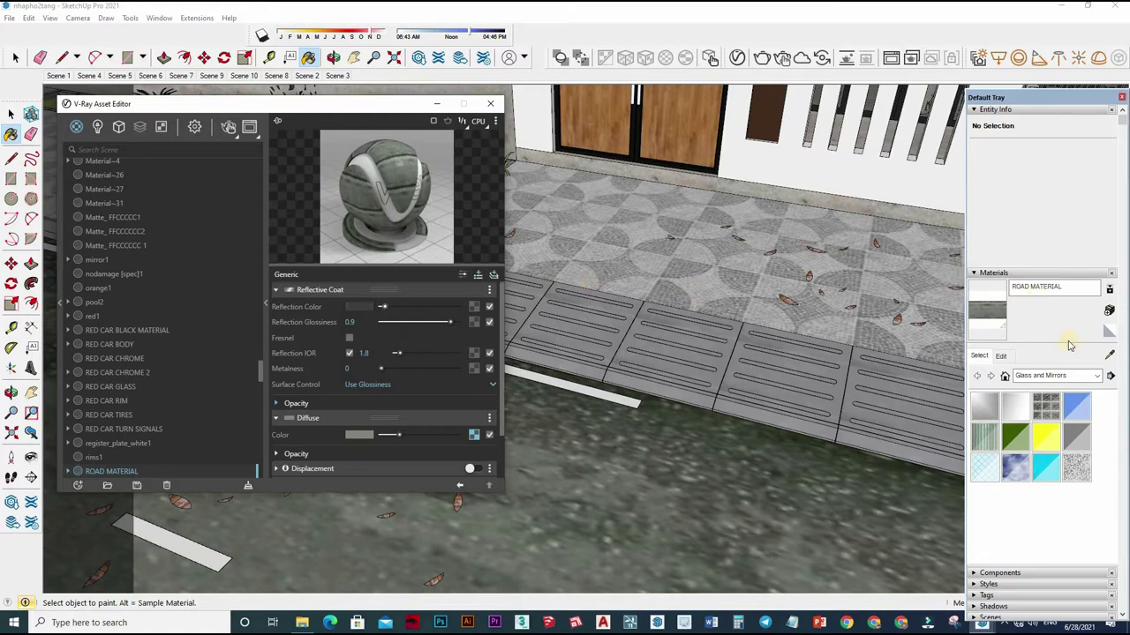
- Lower Material20's reflection glossiness to 0.7 and darken its reflection colour
click(800, 377)
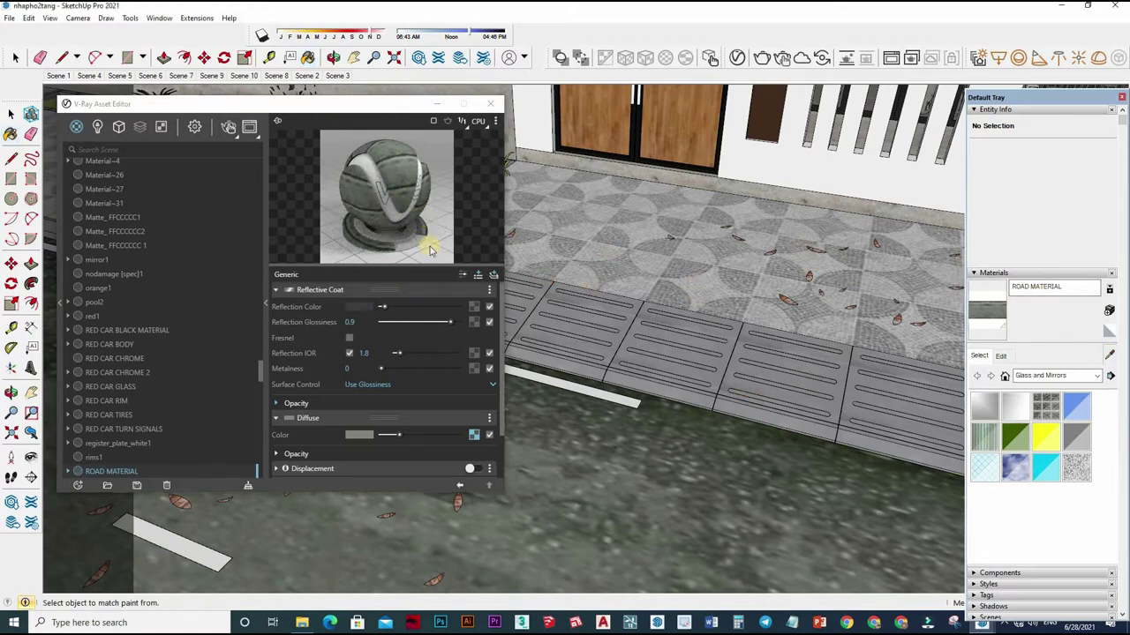
click(478, 276)
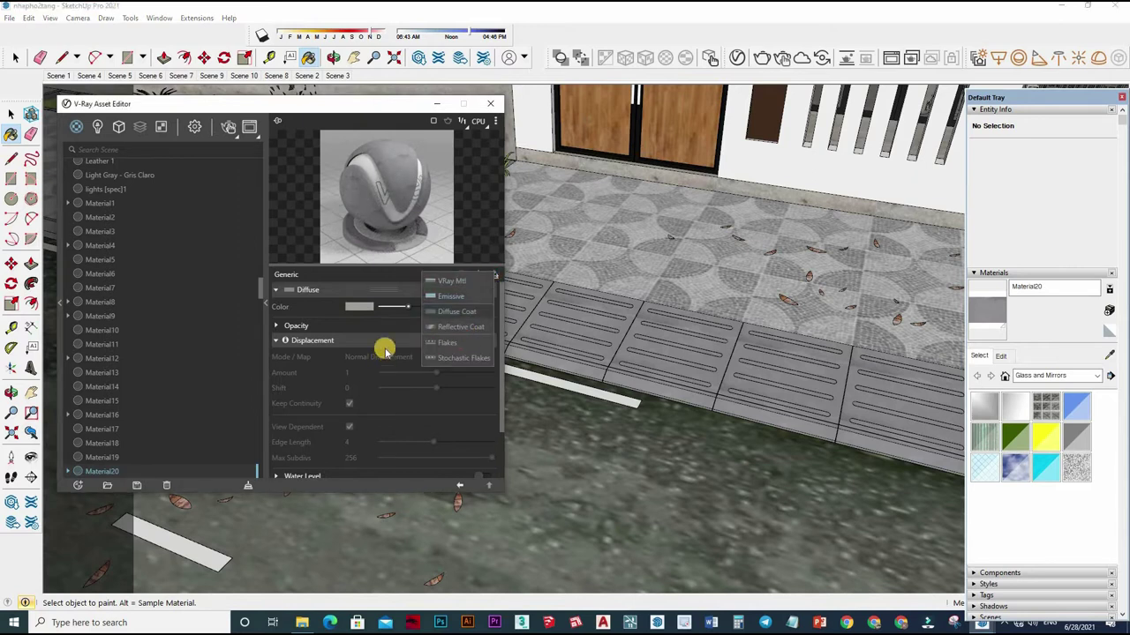
click(370, 316)
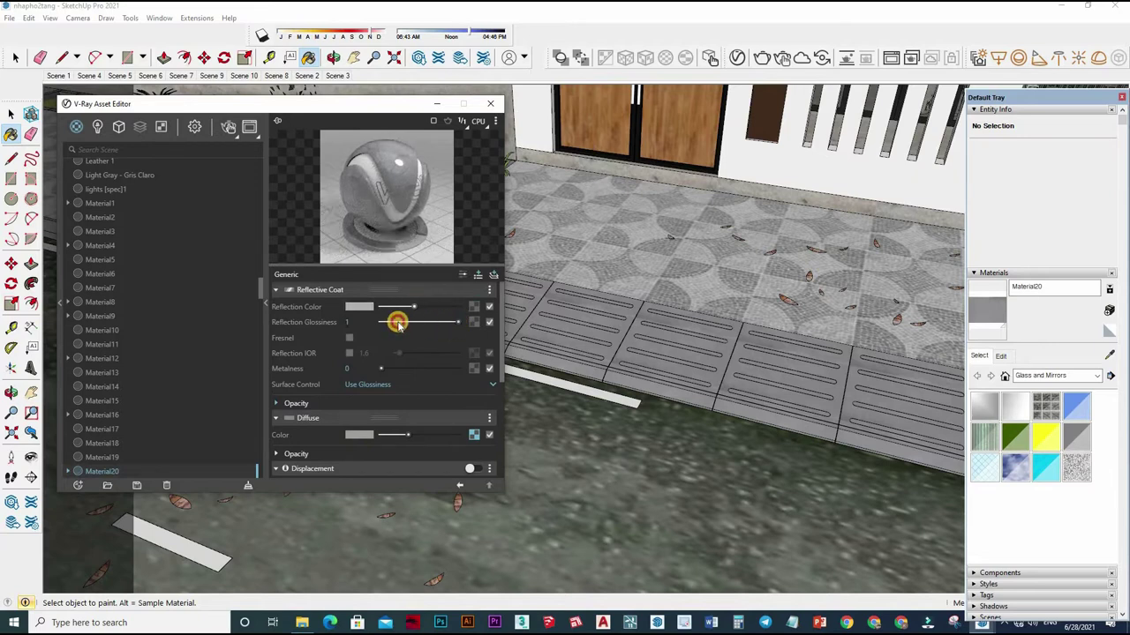
click(411, 313)
click(410, 307)
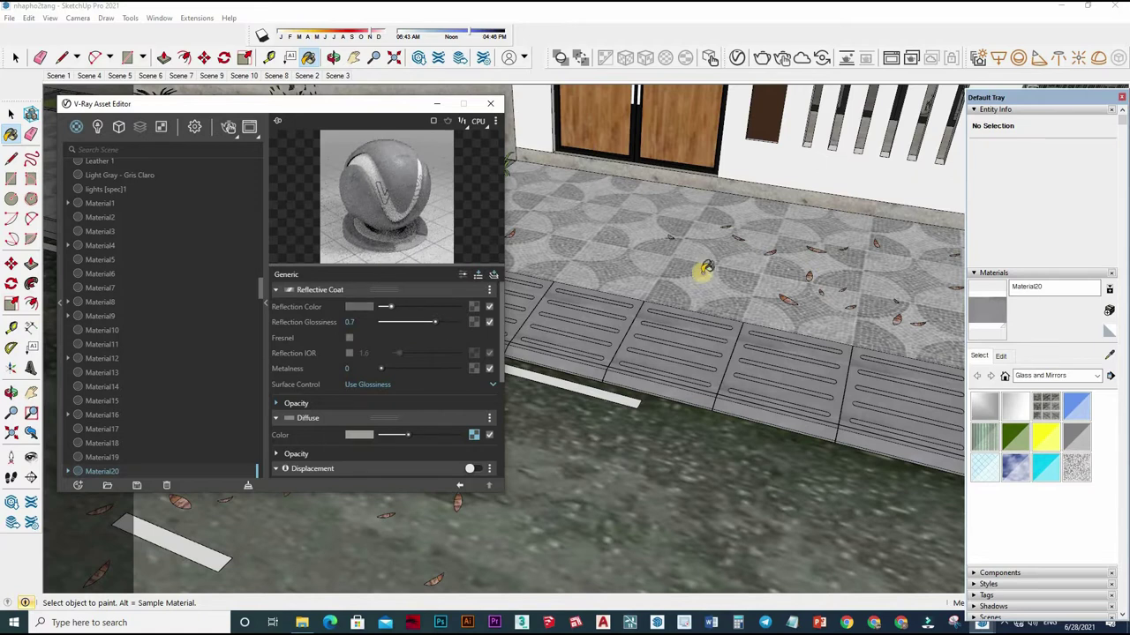
drag(396, 310, 388, 305)
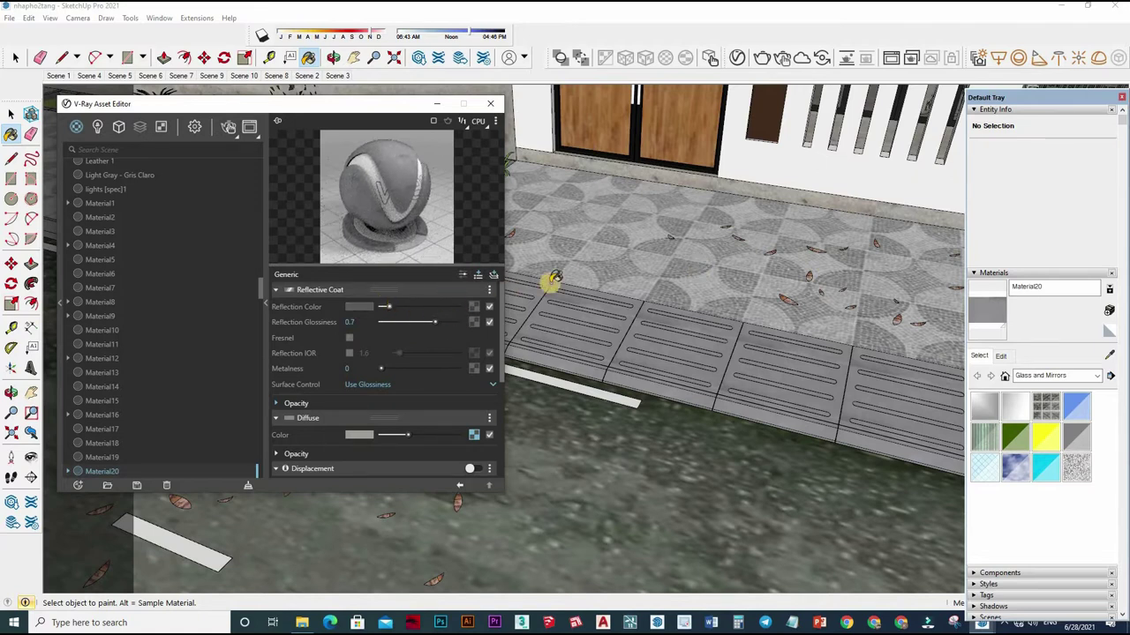
- Darken [Color_A05]1's reflection colour and enable its reflection IOR at 1.6
click(674, 371)
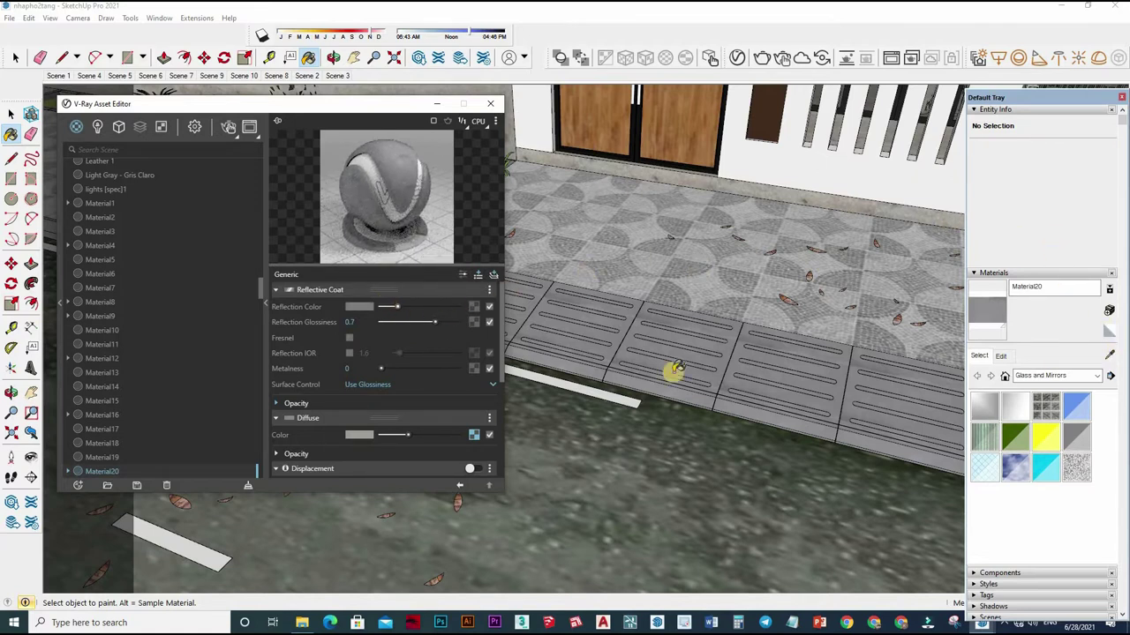
drag(415, 308, 397, 309)
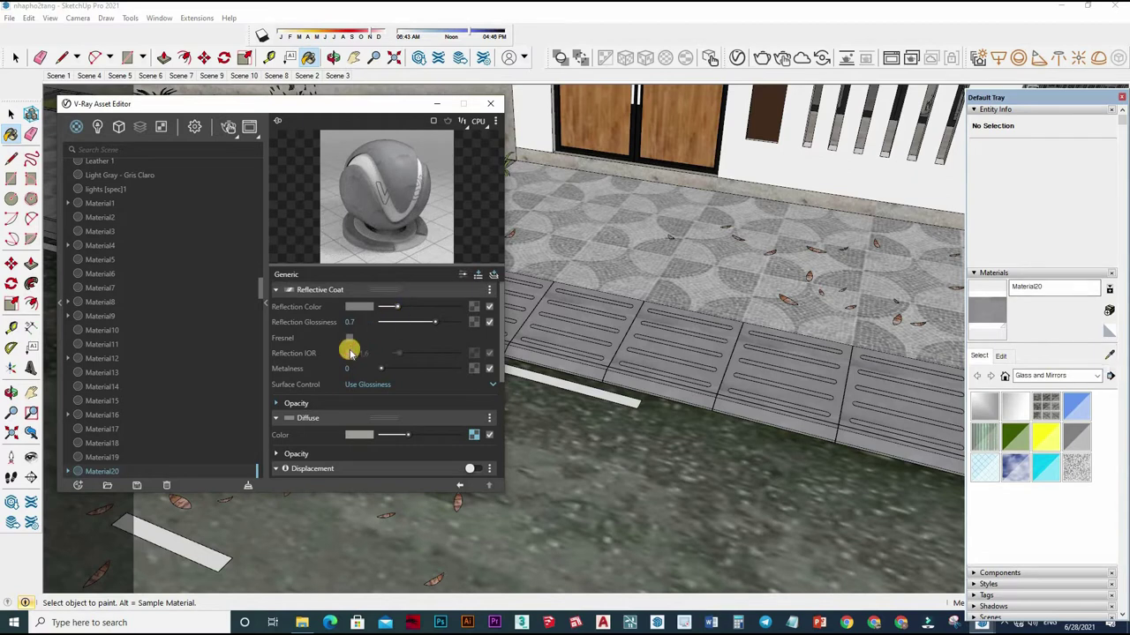
click(391, 352)
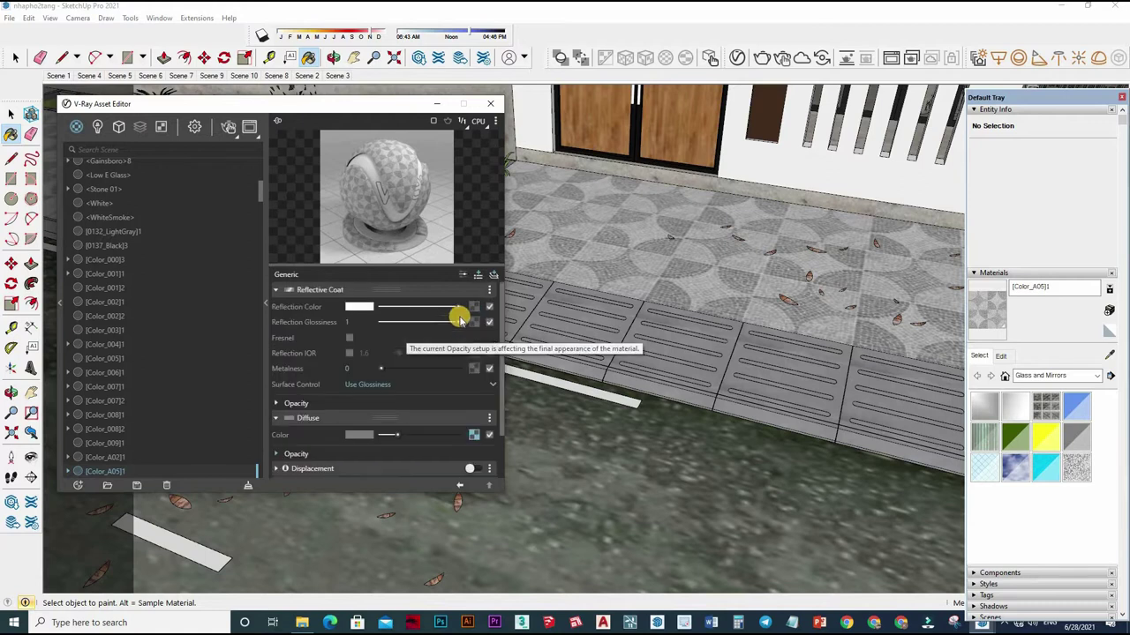
drag(456, 306, 416, 332)
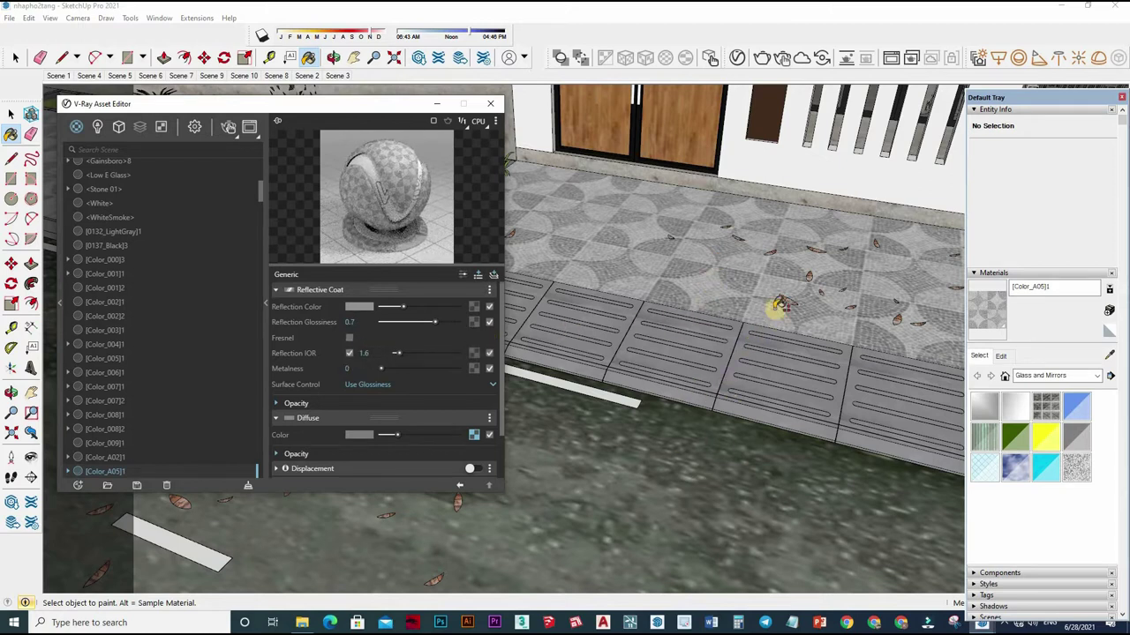
- Orbit to the wooden door and load its Wood_Floor material
drag(776, 308, 749, 353)
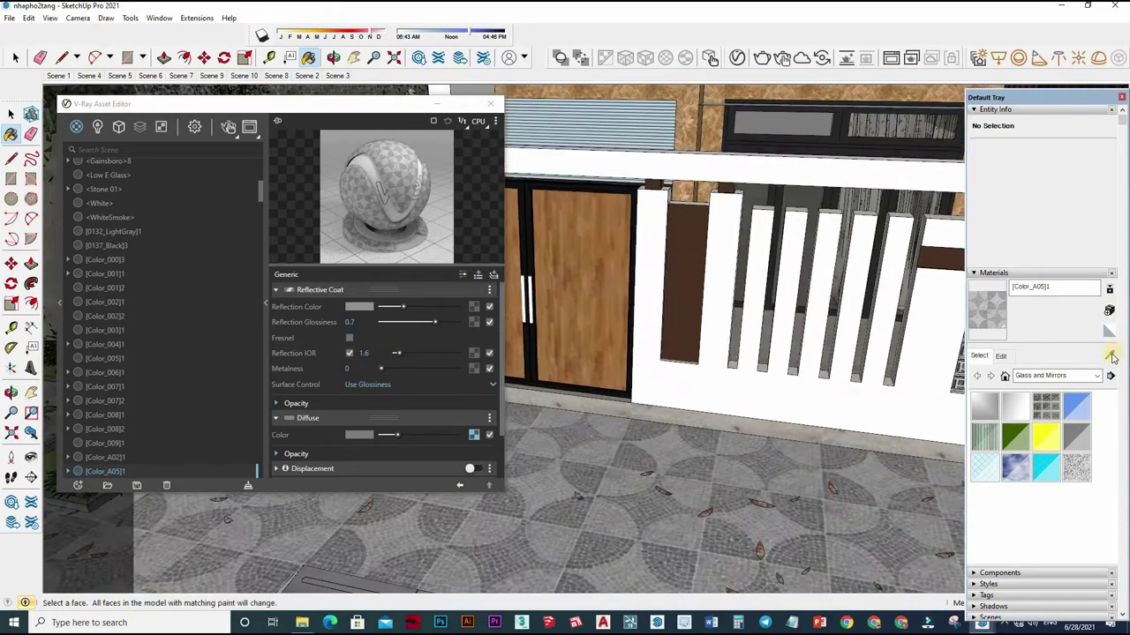
scroll(up, 3)
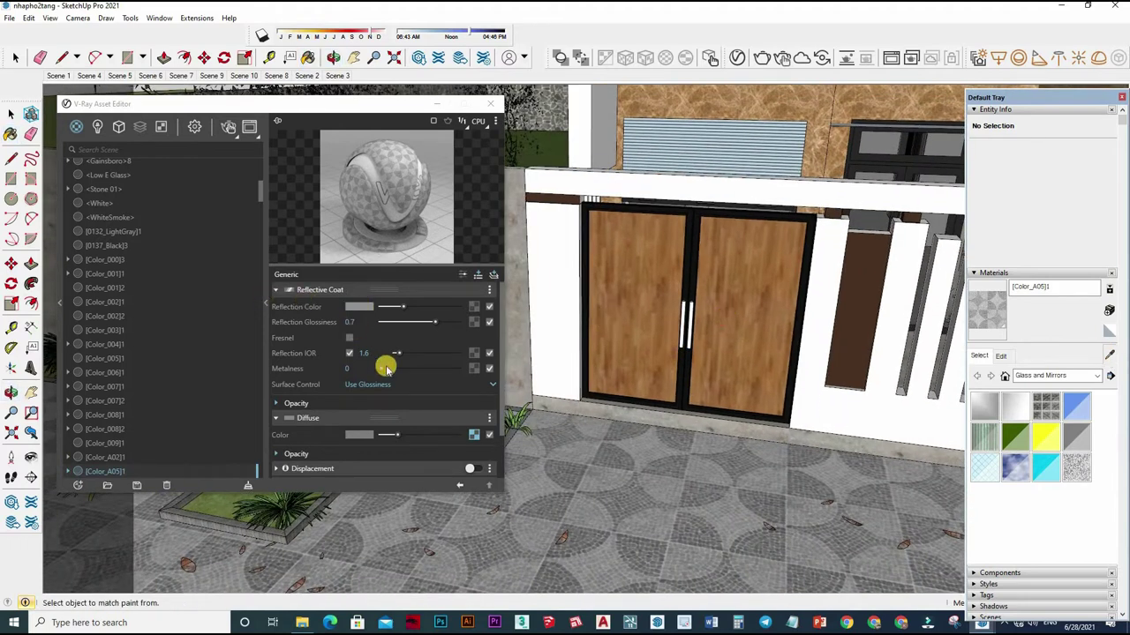
click(670, 309)
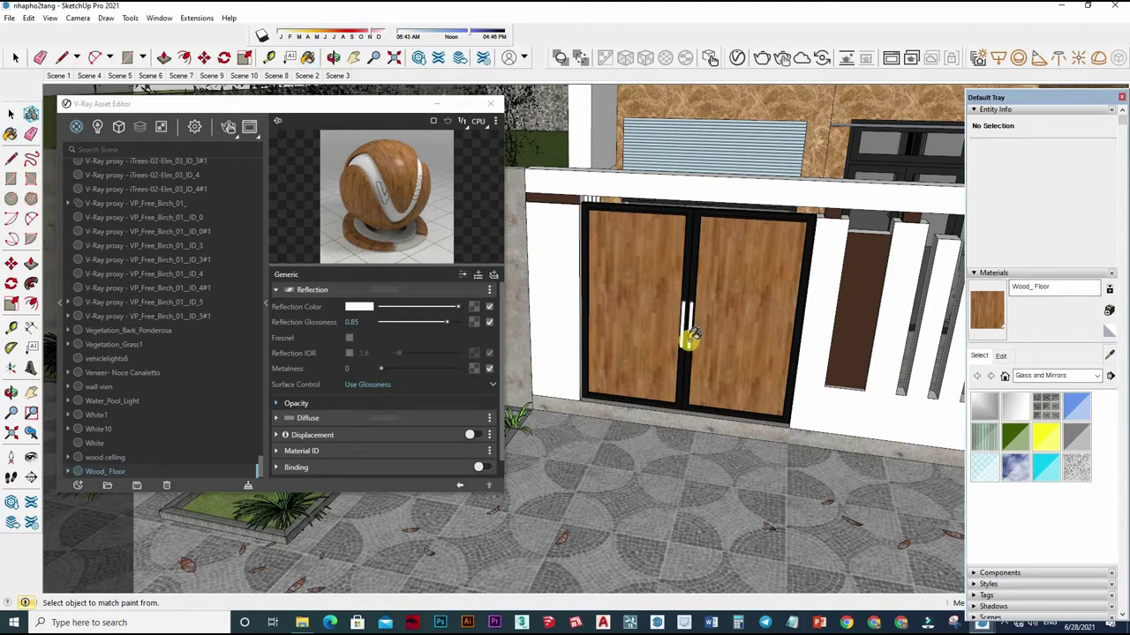
- Inspect Gypsum_Bump's bump settings, then sample the door frame's 14 - Default1 and brown fence post
click(689, 338)
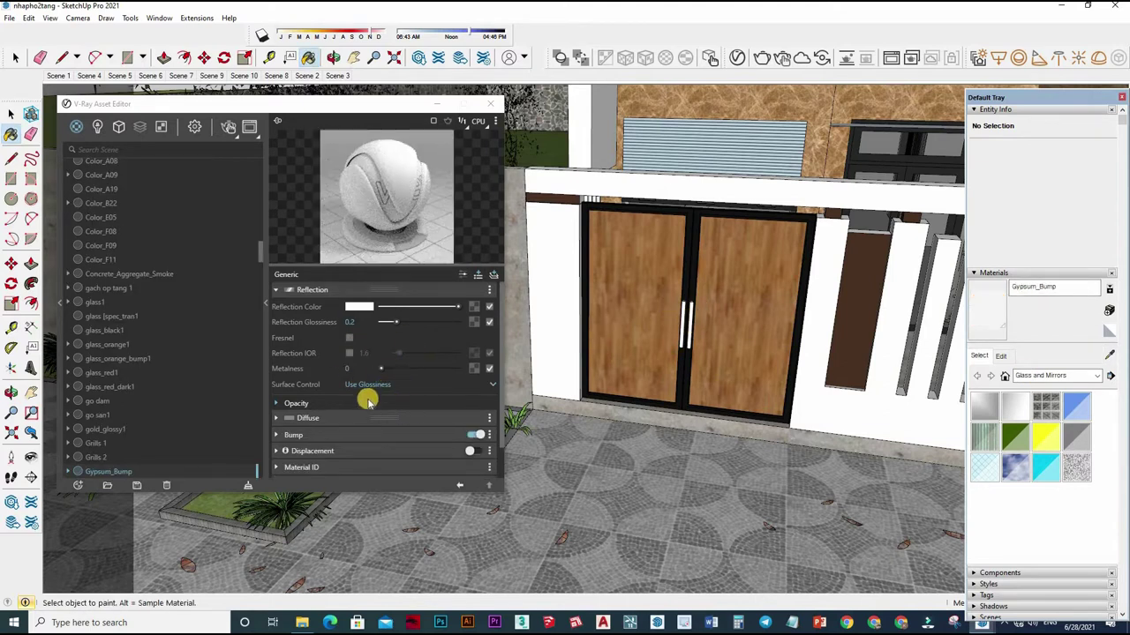
scroll(down, 3)
click(468, 397)
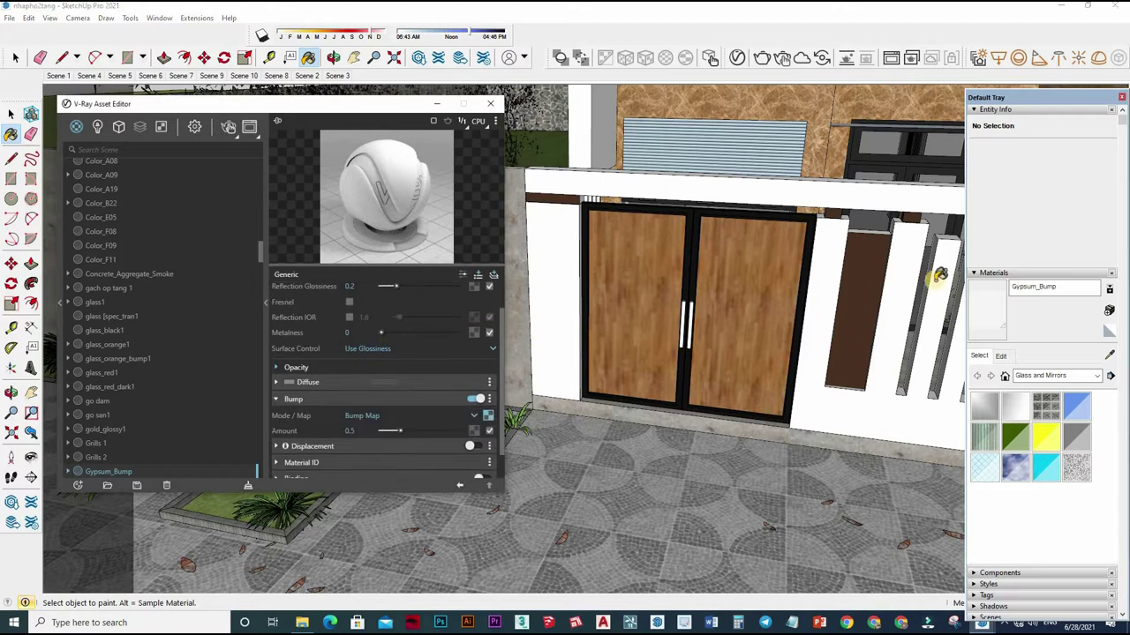
scroll(up, 3)
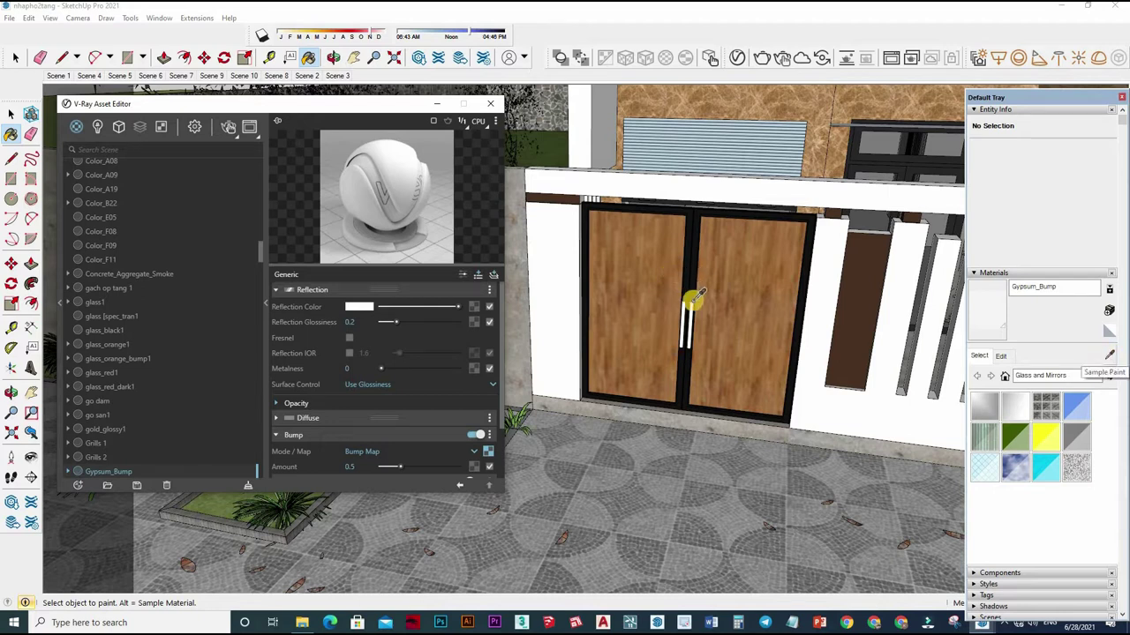
key(alt)
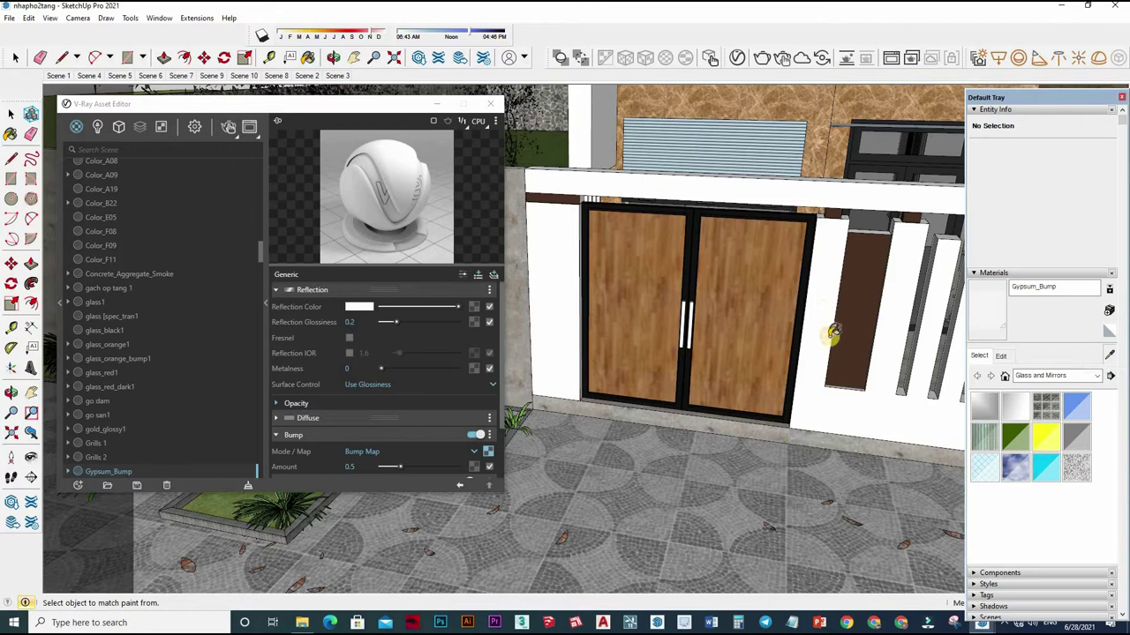
click(774, 361)
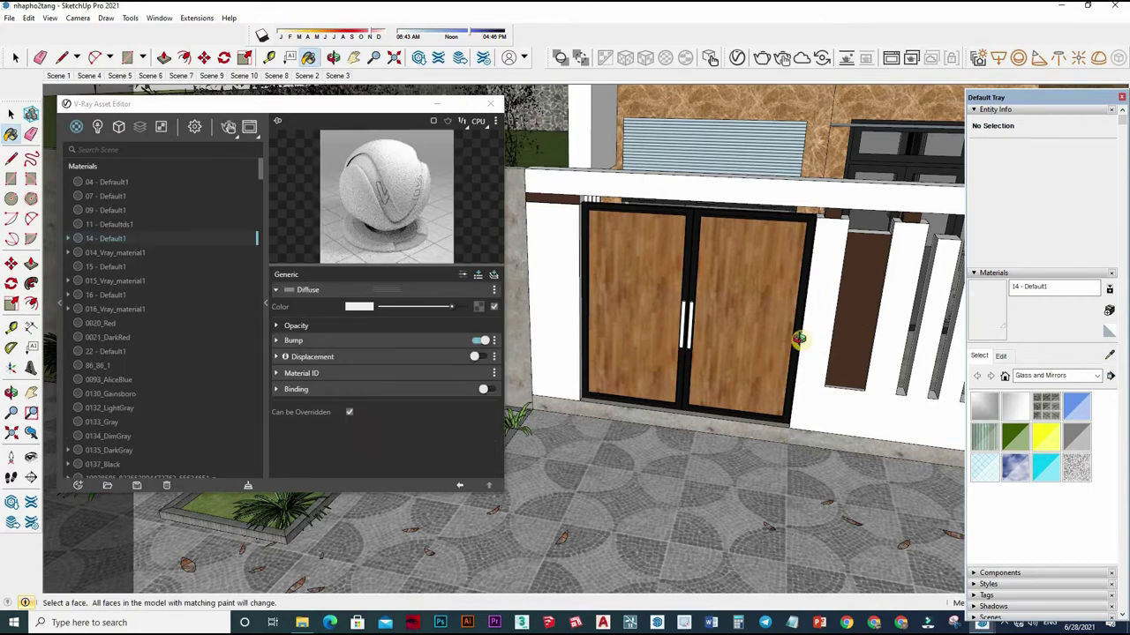
drag(777, 289, 1109, 356)
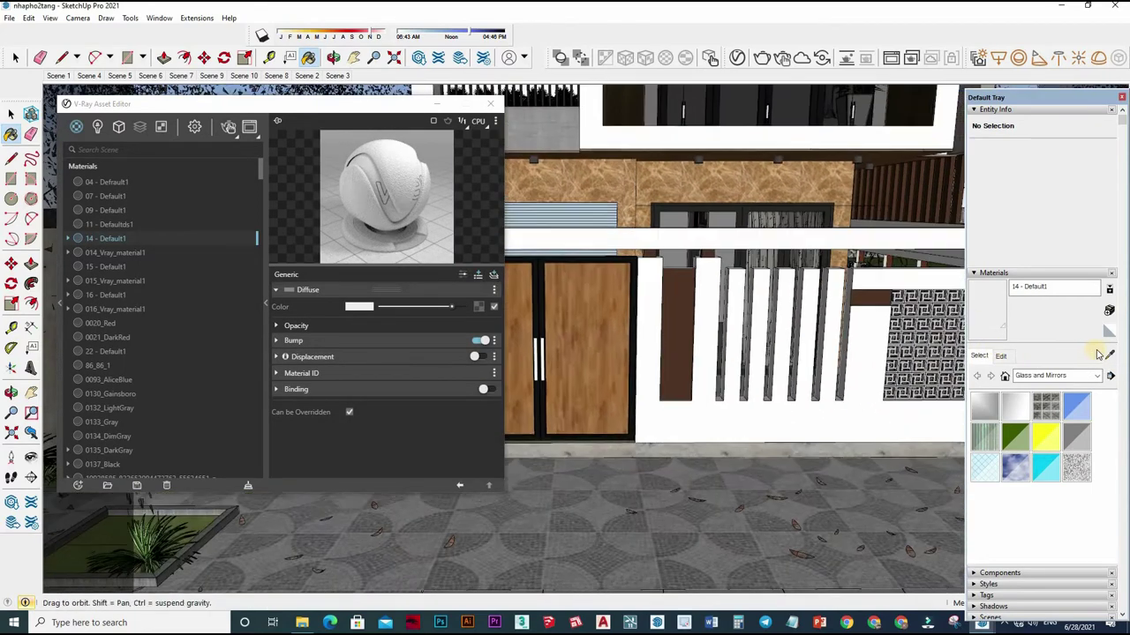
click(693, 329)
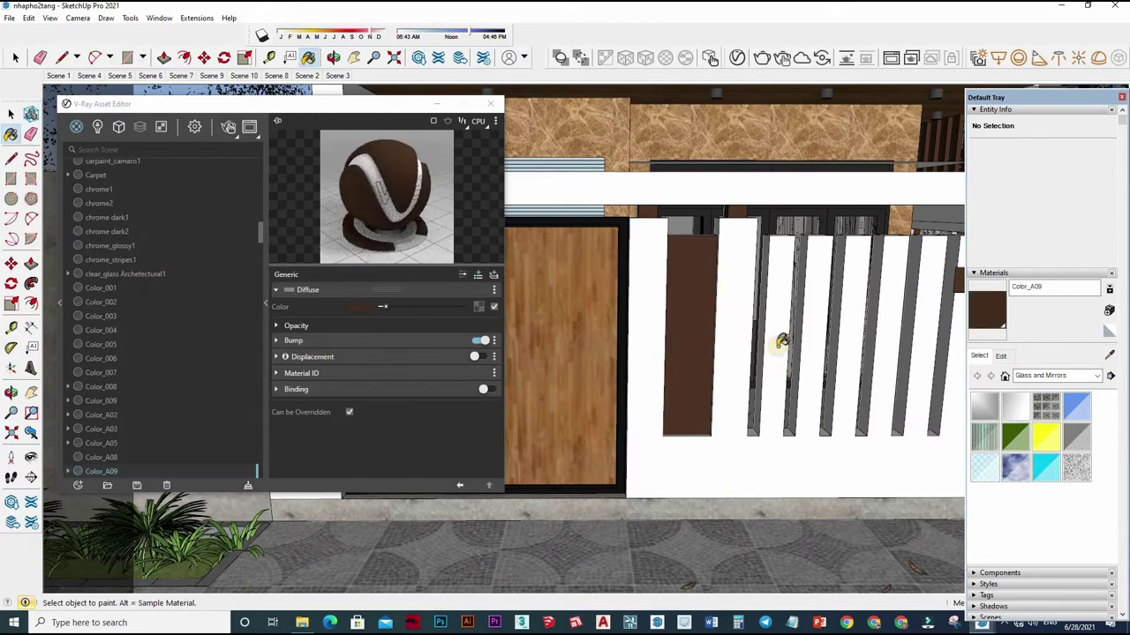
- Orbit toward the decorative block wall and load its grey [Color_002]1 material
scroll(down, 3)
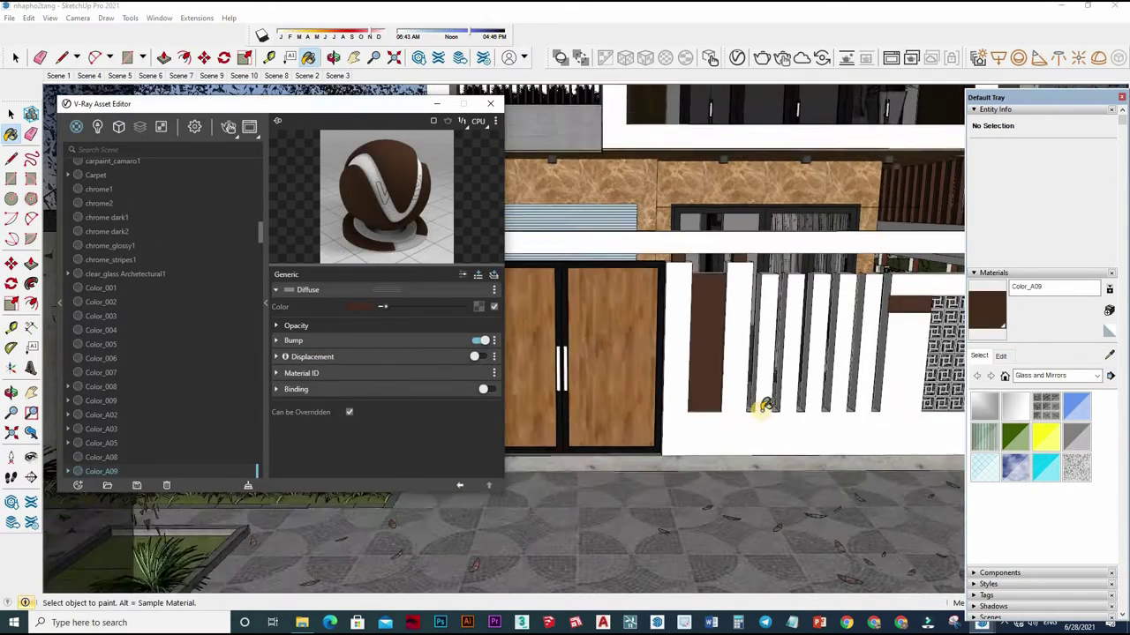
drag(764, 406, 820, 383)
scroll(up, 3)
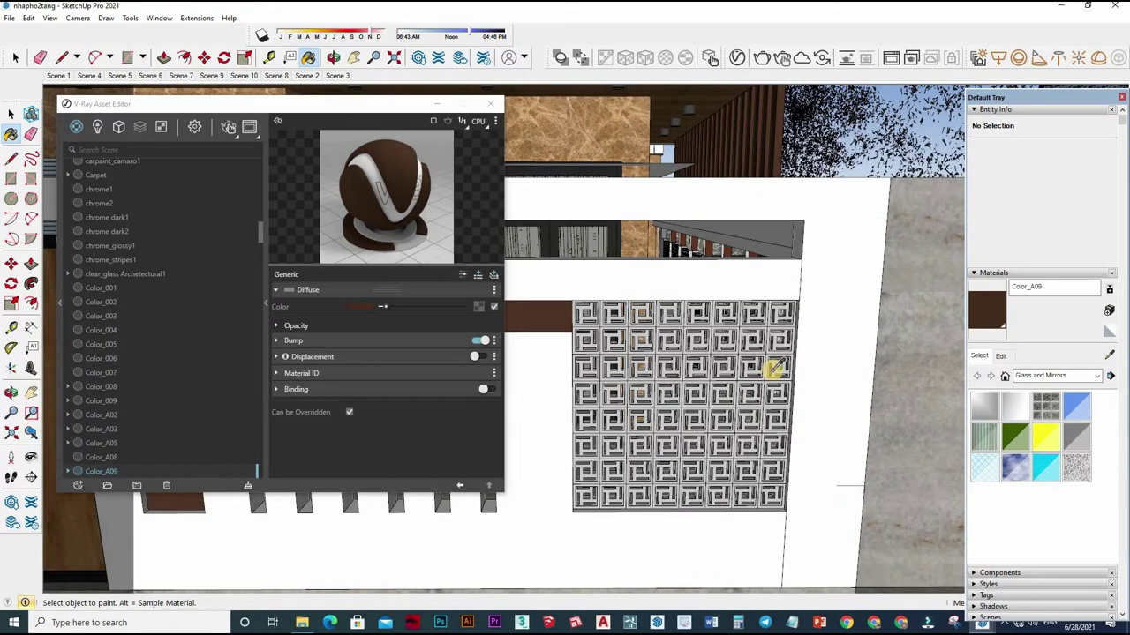
key(alt)
click(864, 392)
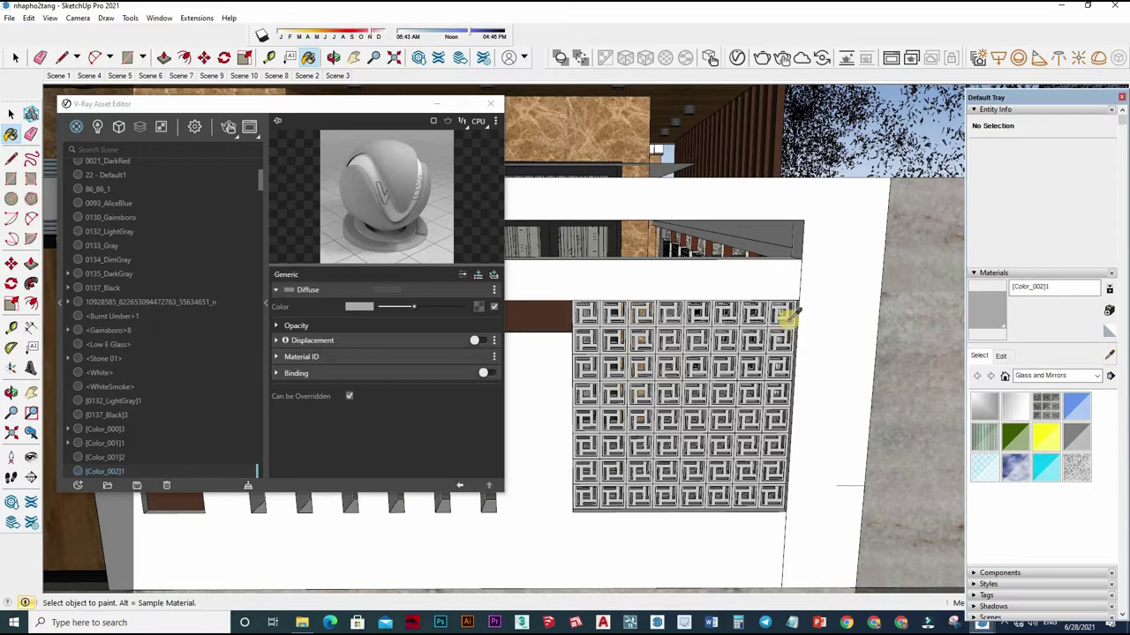
- Sample the stone wall's Stone_Granite_Polished material, then the stone beside the shutter
scroll(down, 3)
drag(605, 323, 404, 398)
click(726, 349)
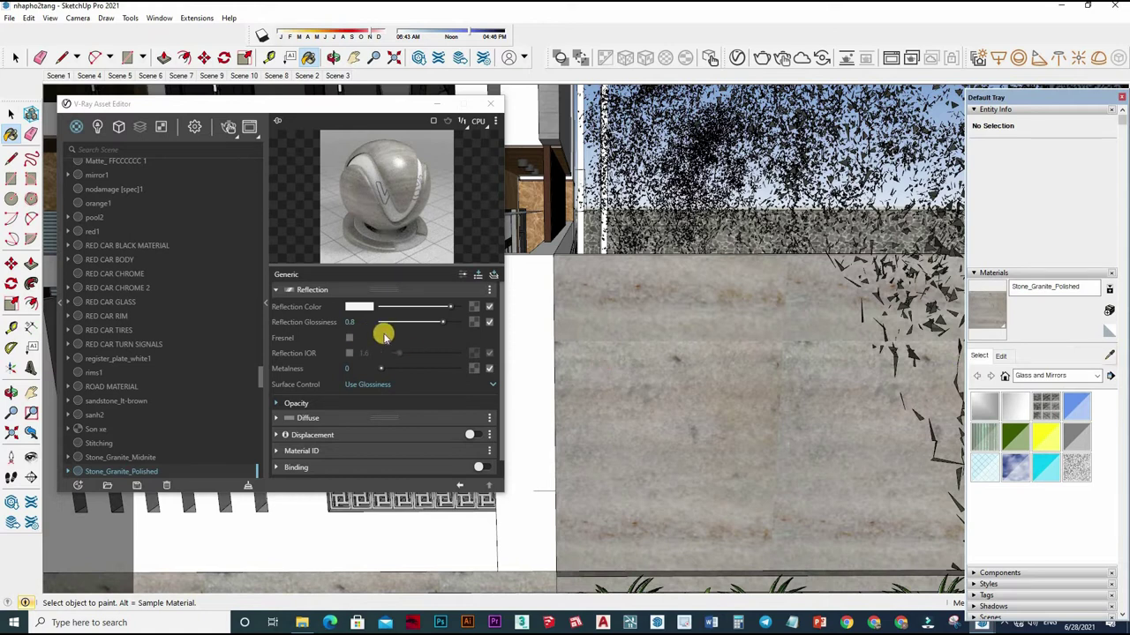
key(alt)
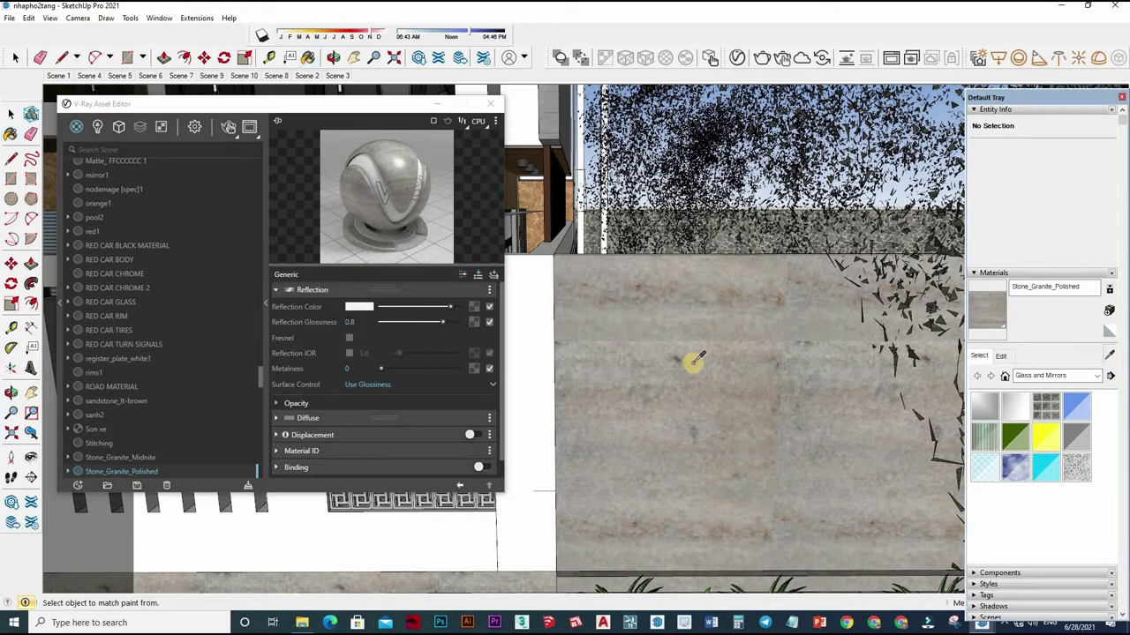
scroll(down, 3)
drag(663, 328, 812, 373)
scroll(up, 3)
scroll(up, 3)
scroll(down, 3)
scroll(up, 3)
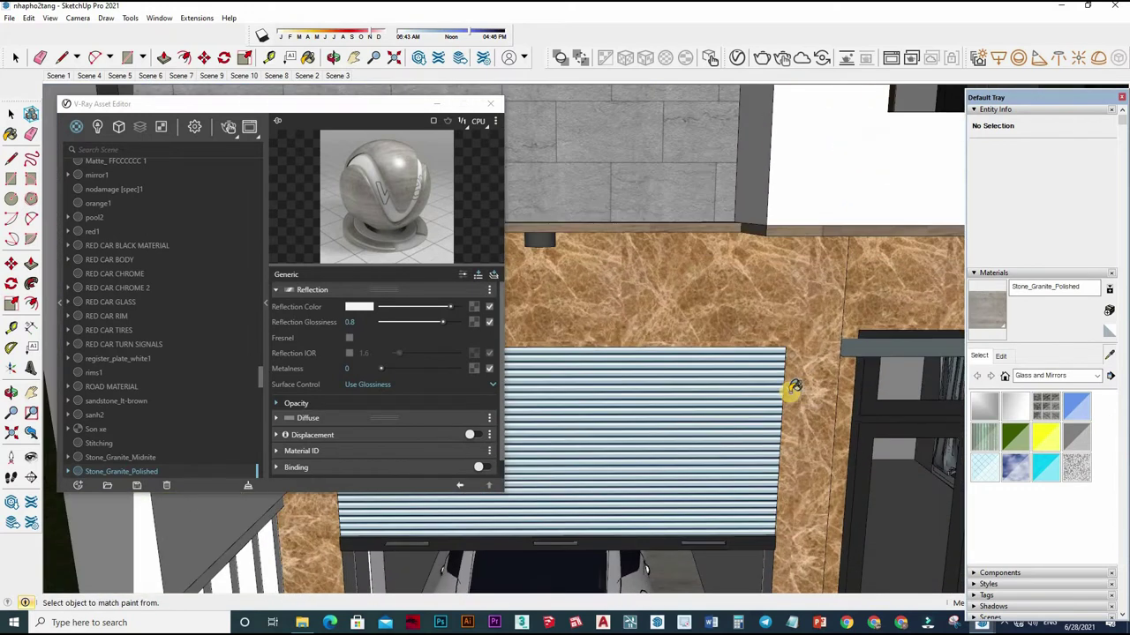
click(794, 387)
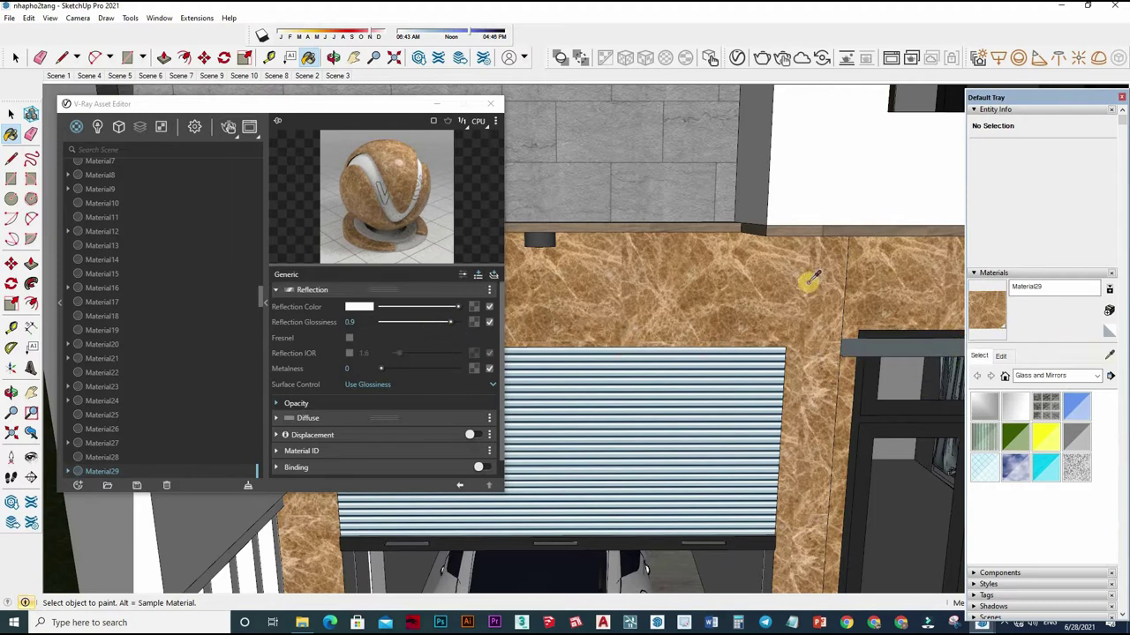
- Sample the stone wall again, then load the black fence bars' [Color_007]2 material (glossiness 0.7)
drag(729, 320, 494, 349)
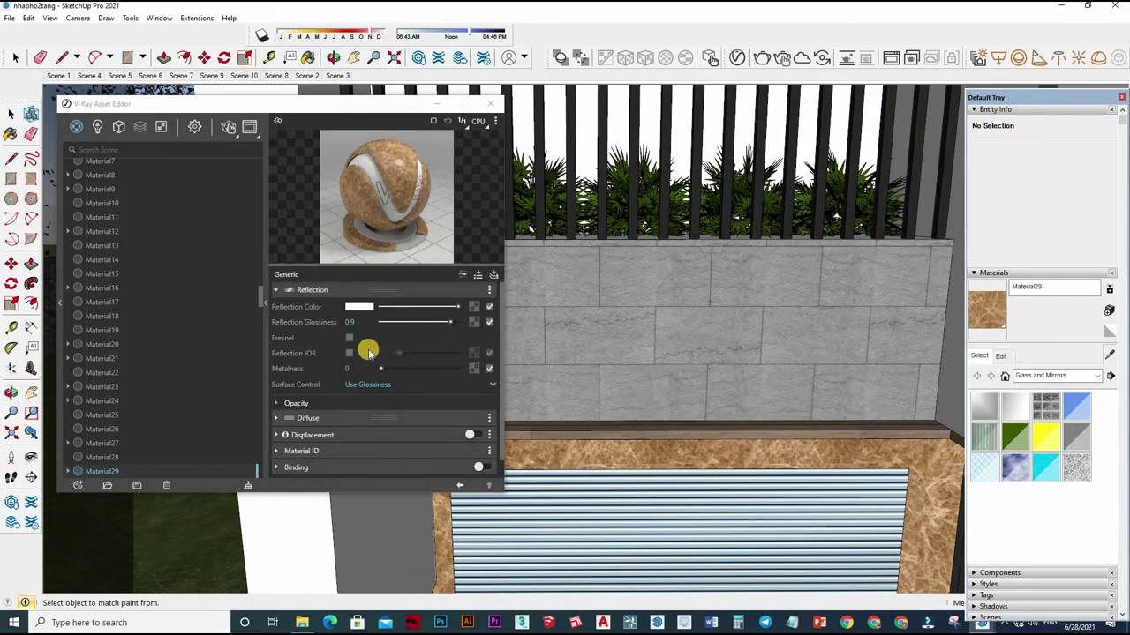
click(511, 362)
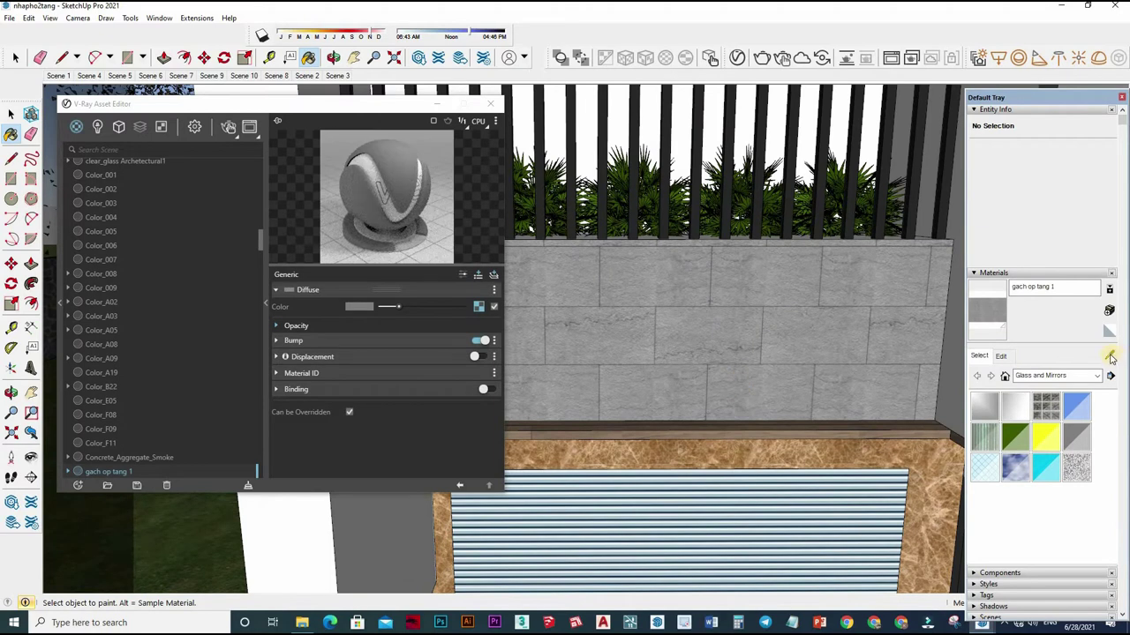
scroll(down, 3)
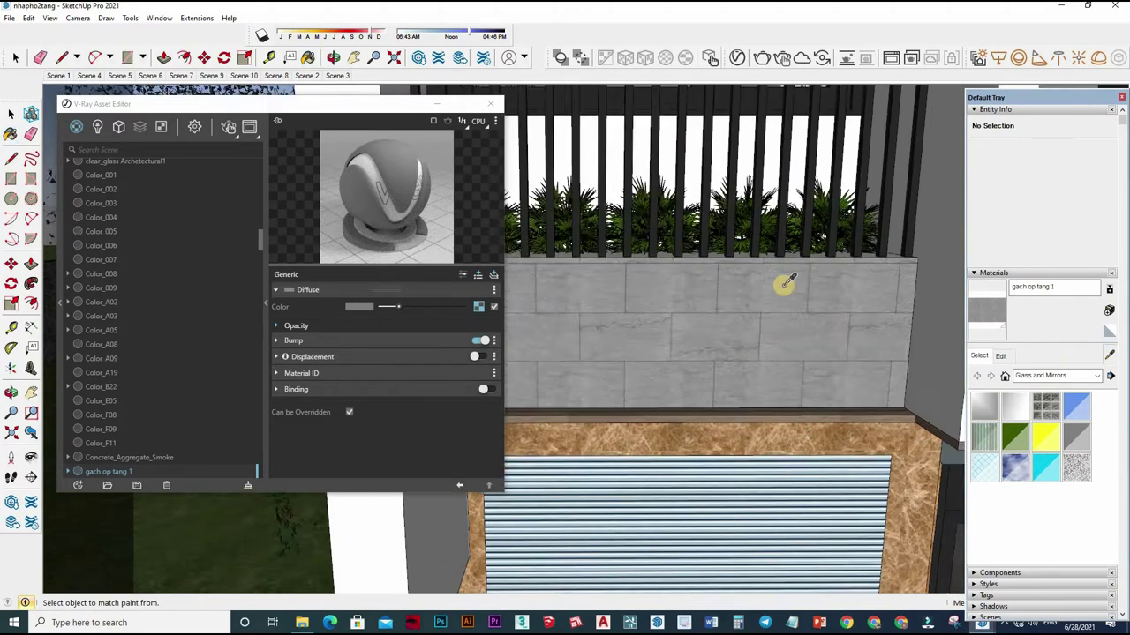
scroll(down, 3)
scroll(down, 3)
scroll(up, 3)
scroll(up, 3)
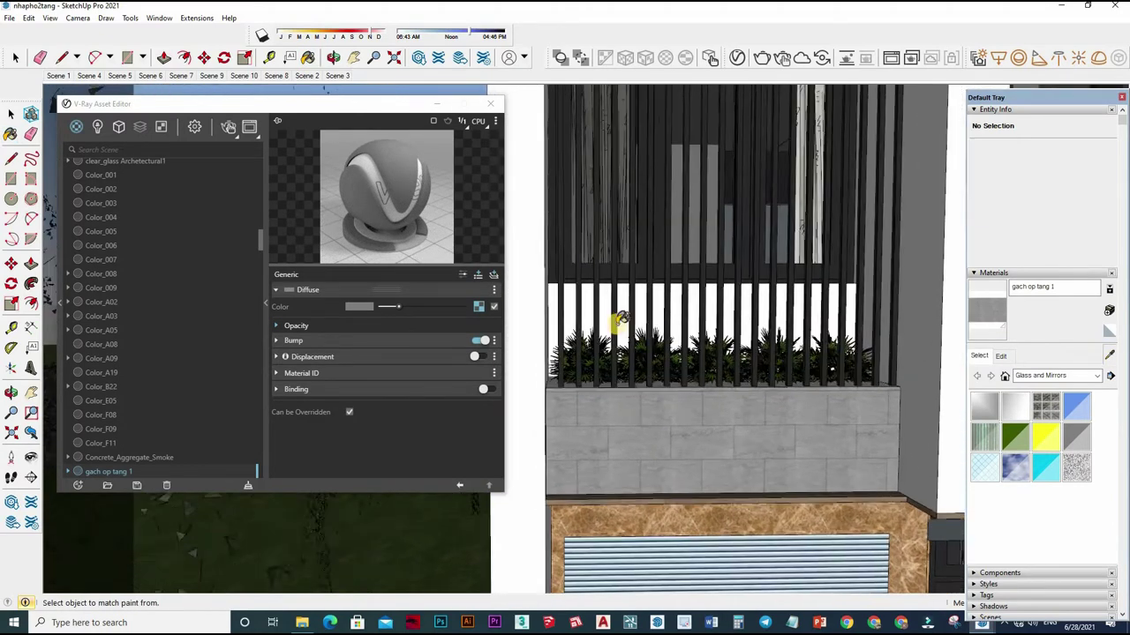
scroll(up, 3)
click(612, 318)
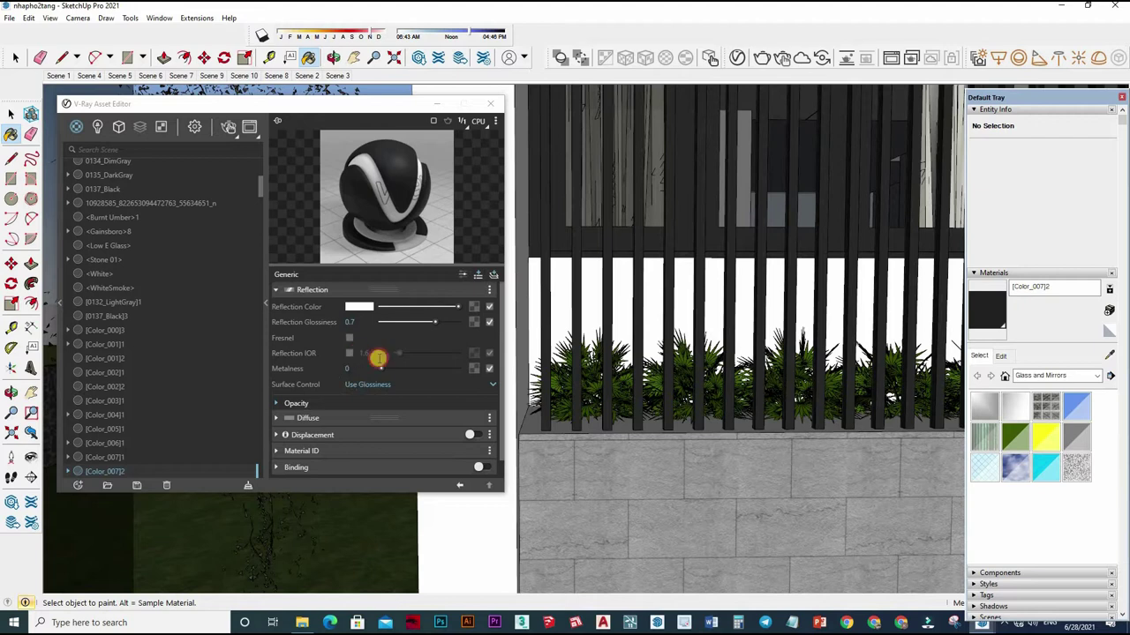
- Enable a Reflection IOR of 1.6 on the black fence material
click(451, 309)
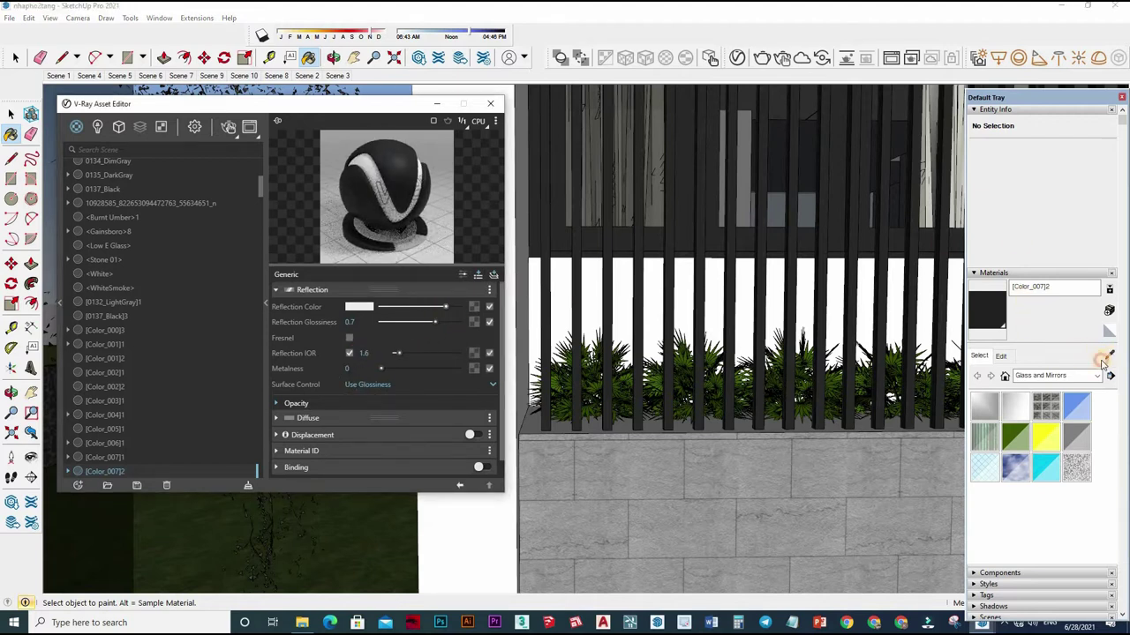
scroll(down, 3)
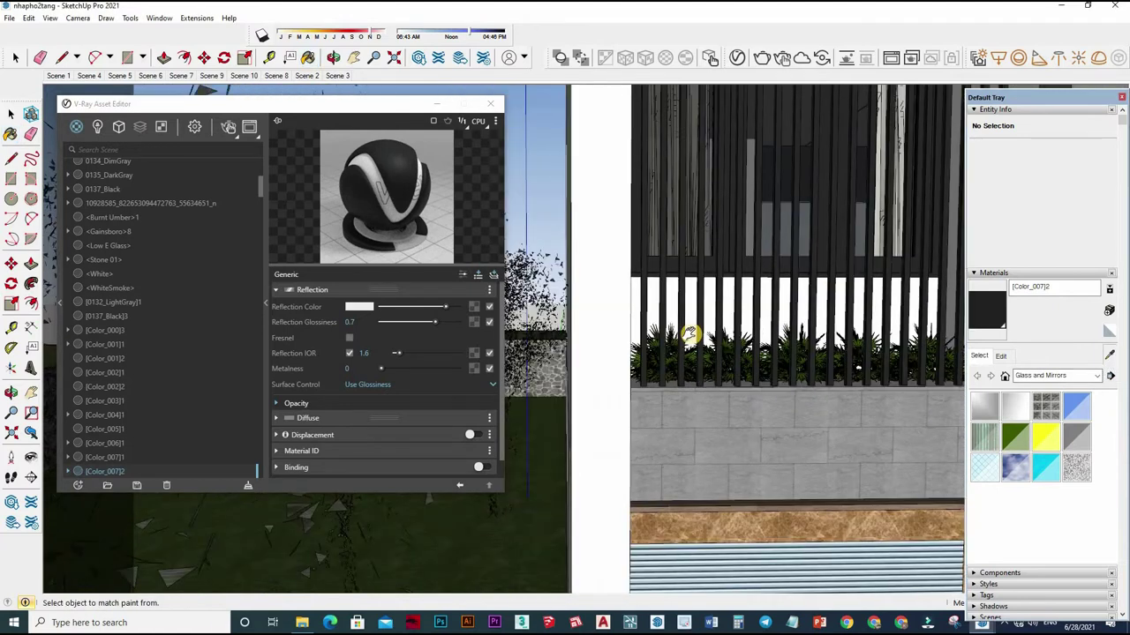
scroll(up, 3)
scroll(down, 3)
- Orbit to the balcony and sample the wood column's material
drag(789, 344, 584, 304)
scroll(up, 3)
scroll(up, 3)
click(584, 305)
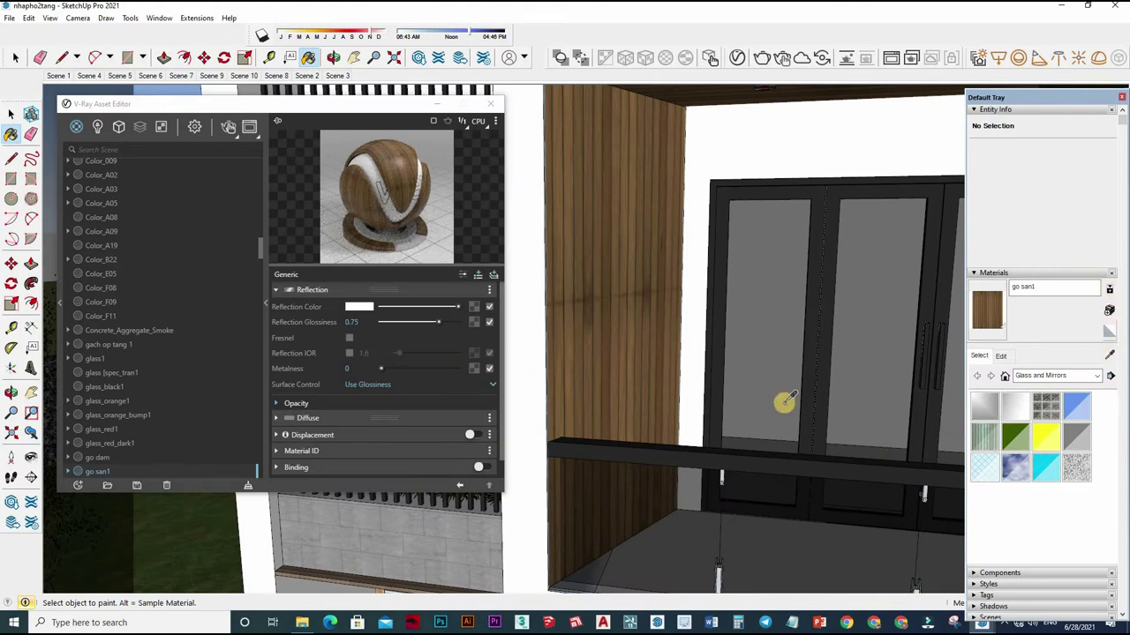
- Orbit around the balcony to review the glass doors' [Color_001]1 material
scroll(down, 3)
scroll(up, 3)
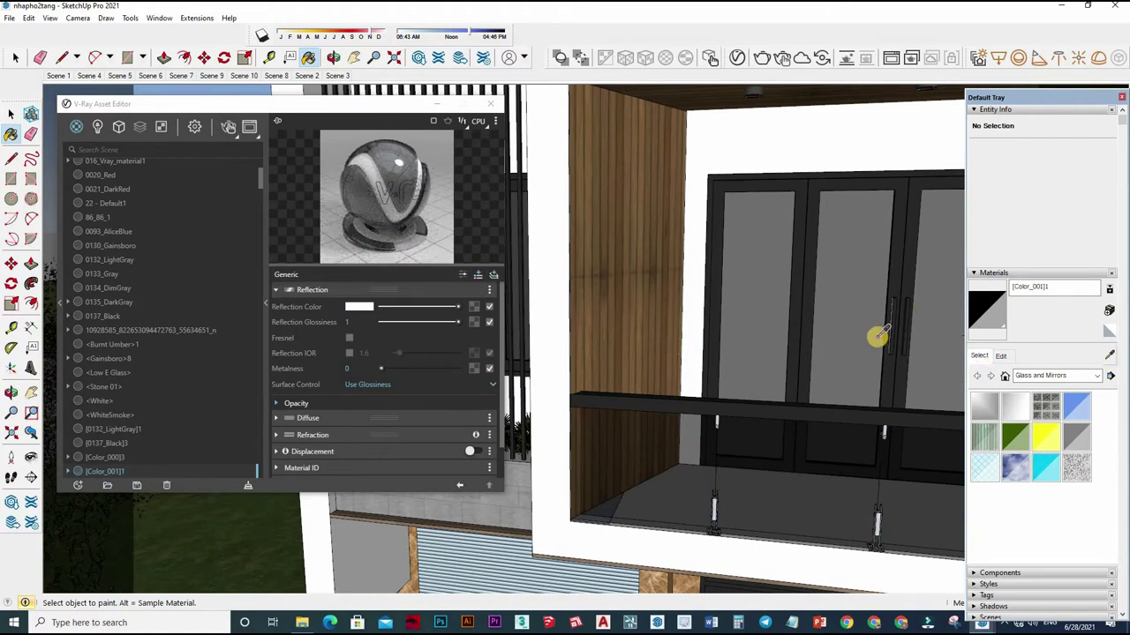
drag(878, 336, 784, 162)
scroll(up, 3)
scroll(up, 3)
scroll(up, 3)
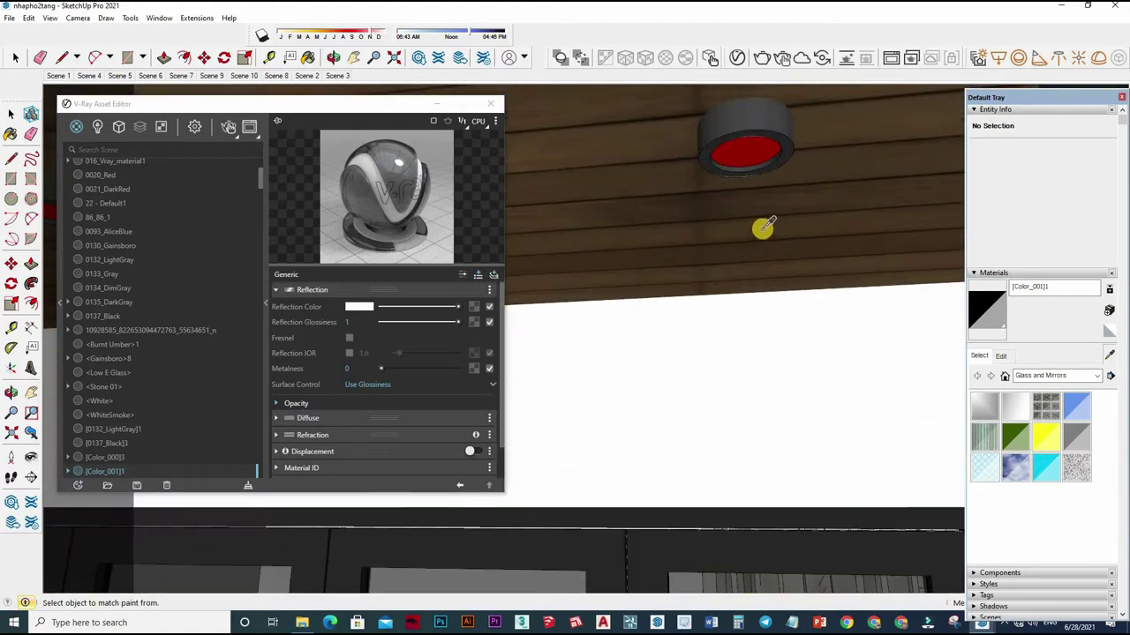
- Sample the red ceiling light's Material3 and set its emissive intensity to 25
click(734, 291)
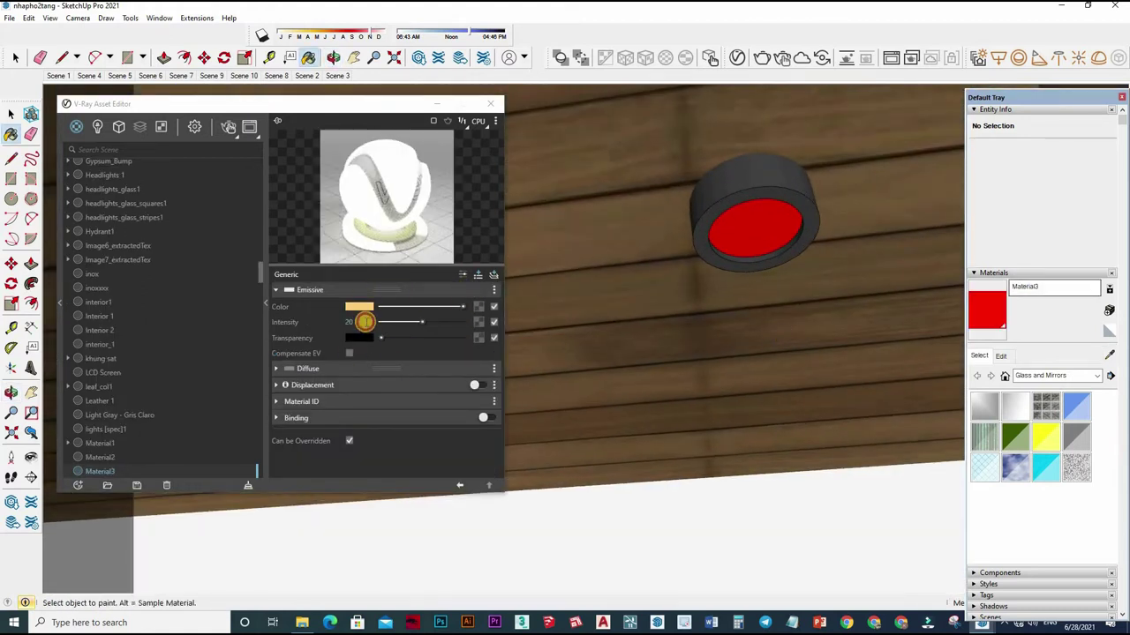
click(363, 318)
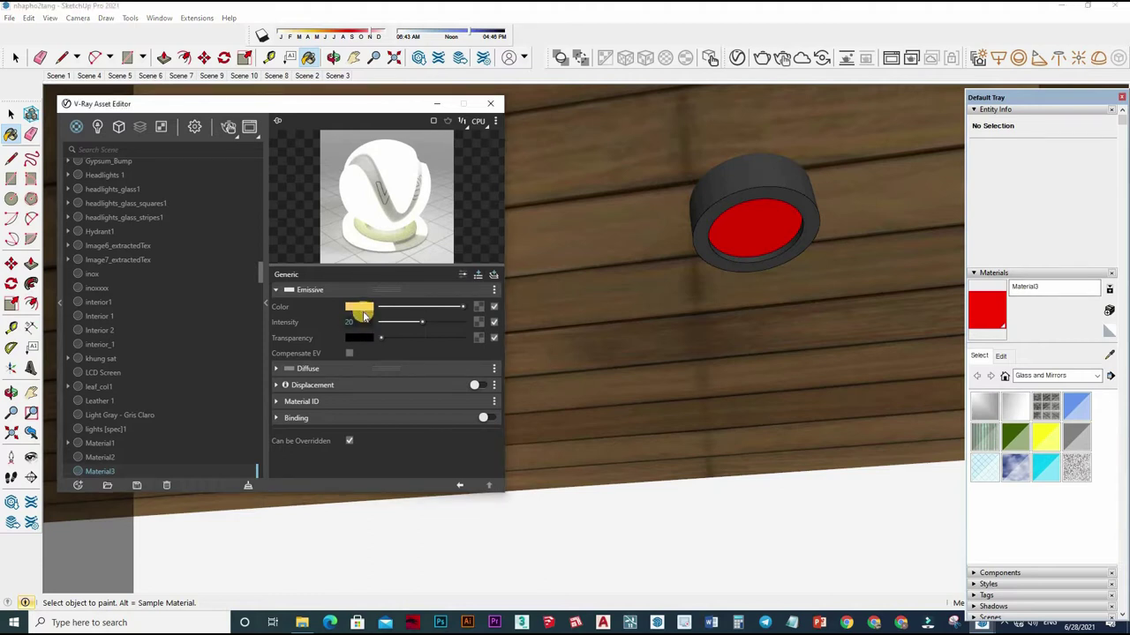
text(25)
key(Return)
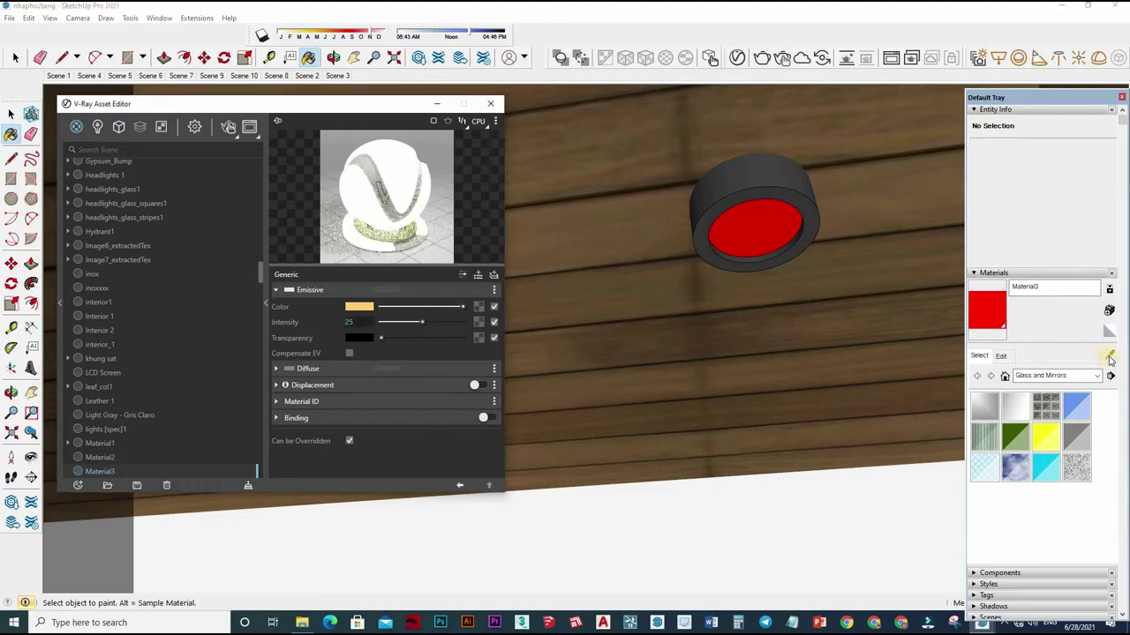
scroll(down, 3)
scroll(down, 3)
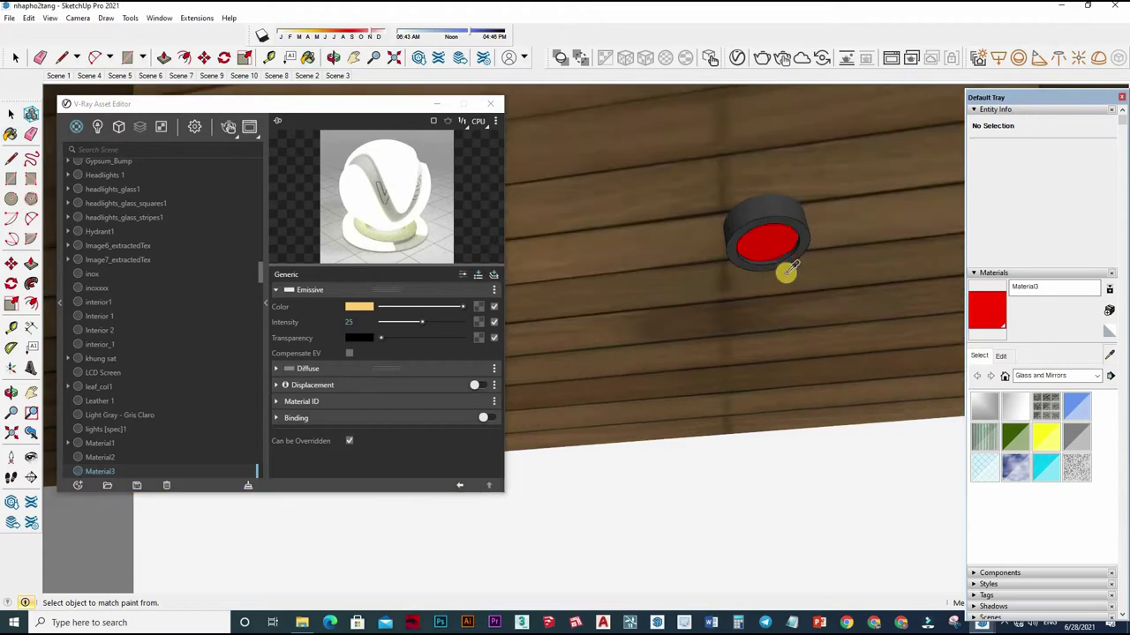
- Orbit out past the wood ceiling and windows to a frontal view of the house facade
drag(786, 270, 711, 333)
scroll(down, 3)
drag(726, 265, 756, 232)
scroll(down, 3)
scroll(up, 3)
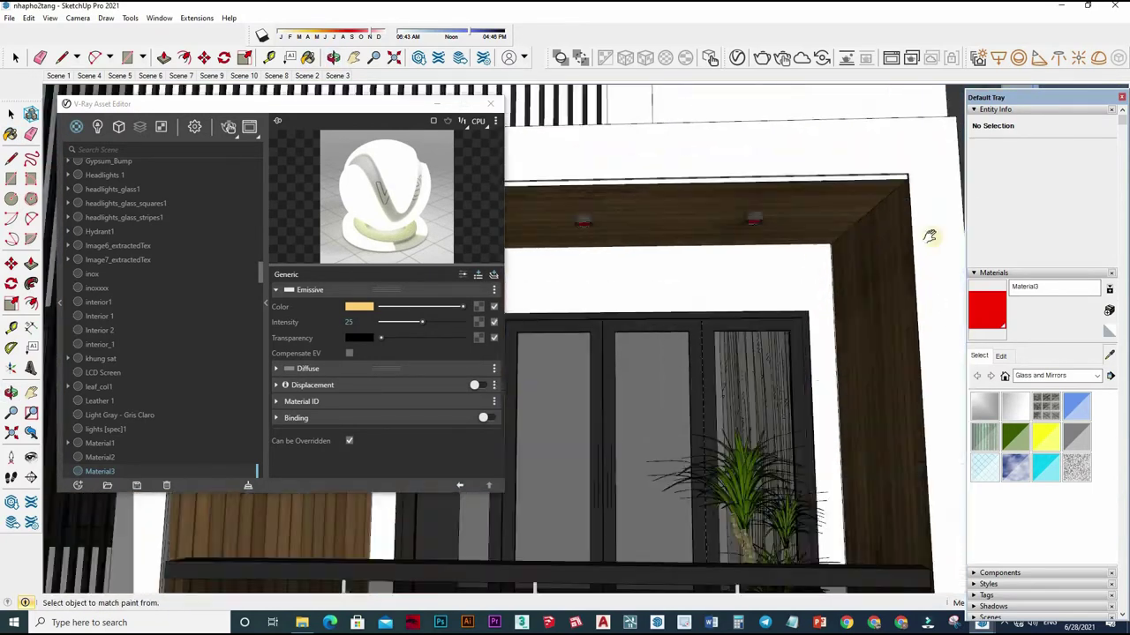
drag(933, 235, 625, 290)
scroll(down, 3)
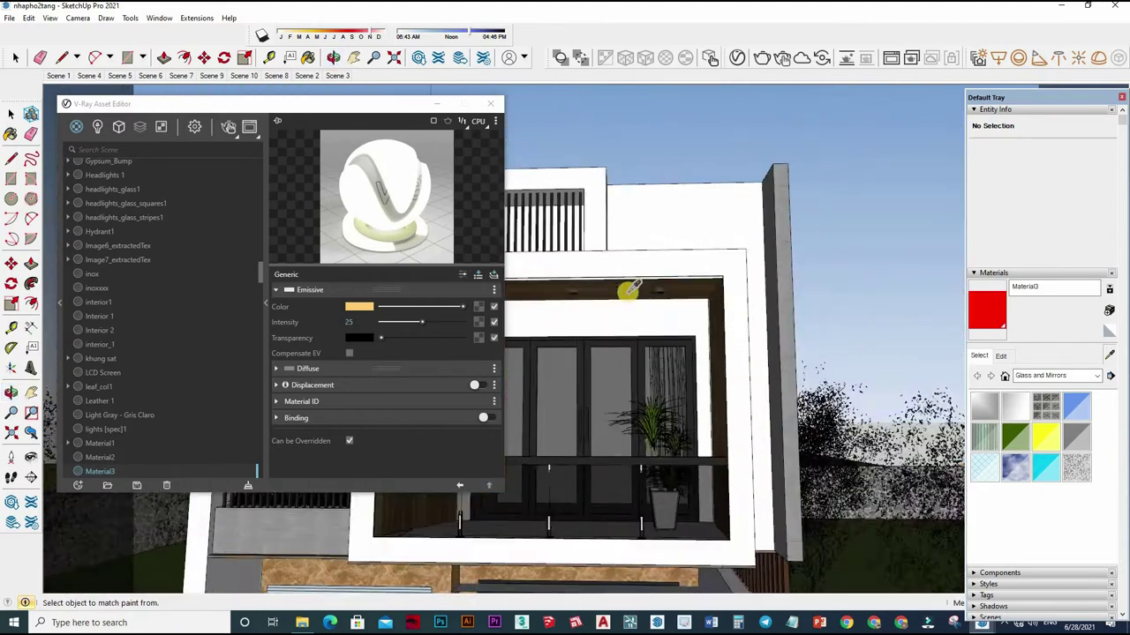
scroll(up, 3)
scroll(up, 3)
scroll(down, 3)
- Zoom back in to a close view of the red ceiling light
scroll(down, 3)
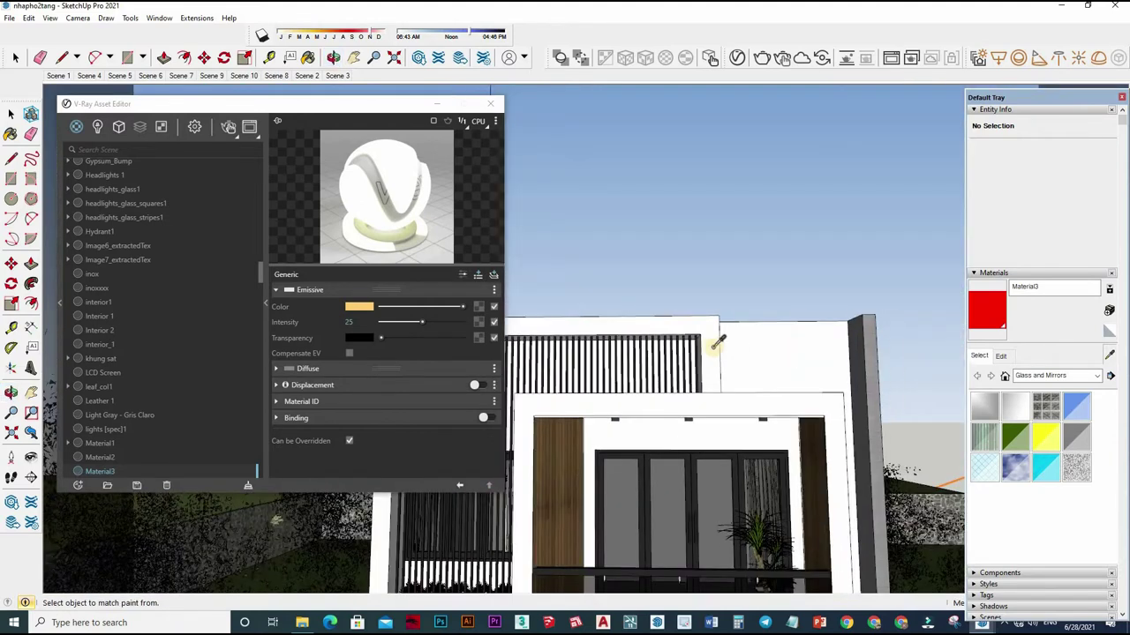
scroll(up, 3)
scroll(up, 3)
scroll(up, 3)
drag(723, 244, 754, 318)
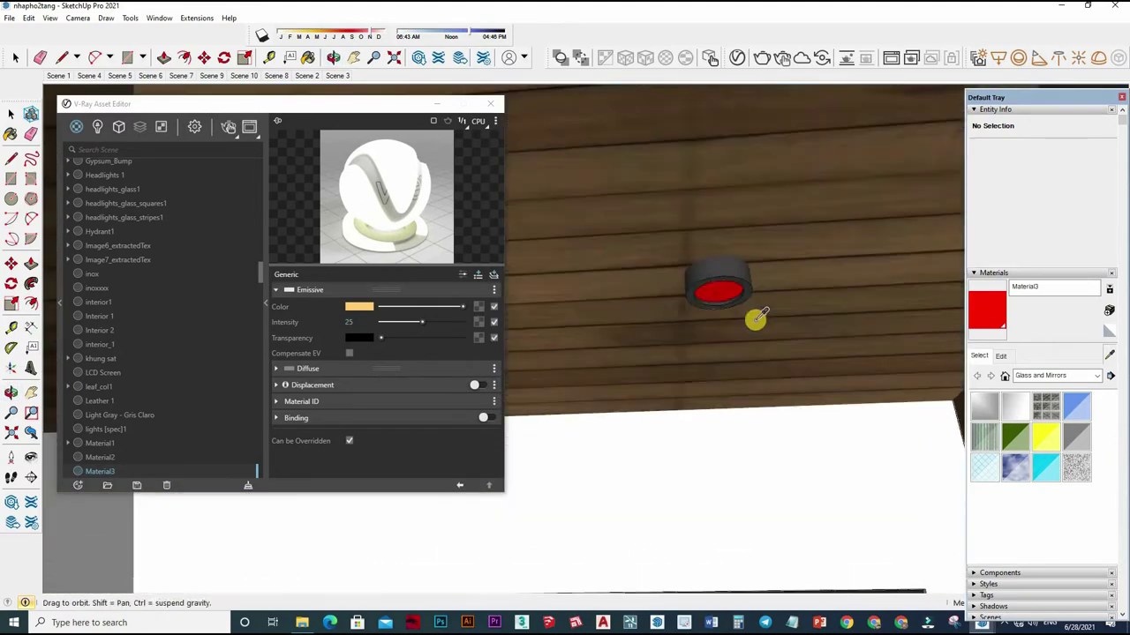
scroll(up, 3)
drag(749, 264, 731, 296)
- Open the light fixture, select its geometry and orbit to view it from below
scroll(down, 3)
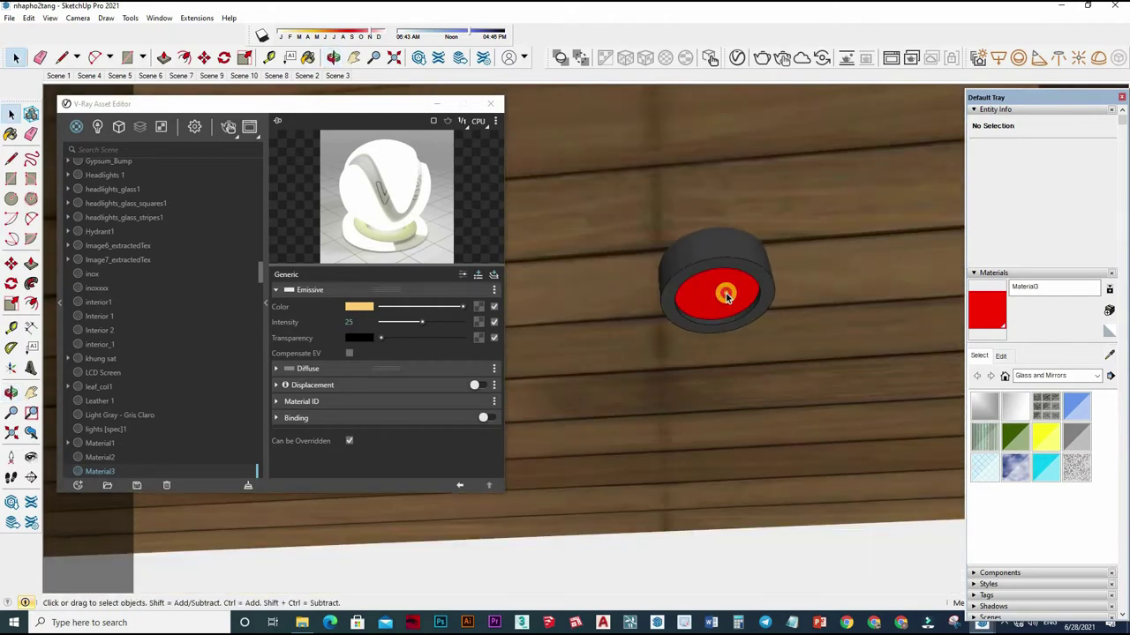
scroll(down, 3)
double_click(709, 282)
click(708, 283)
scroll(down, 3)
scroll(down, 3)
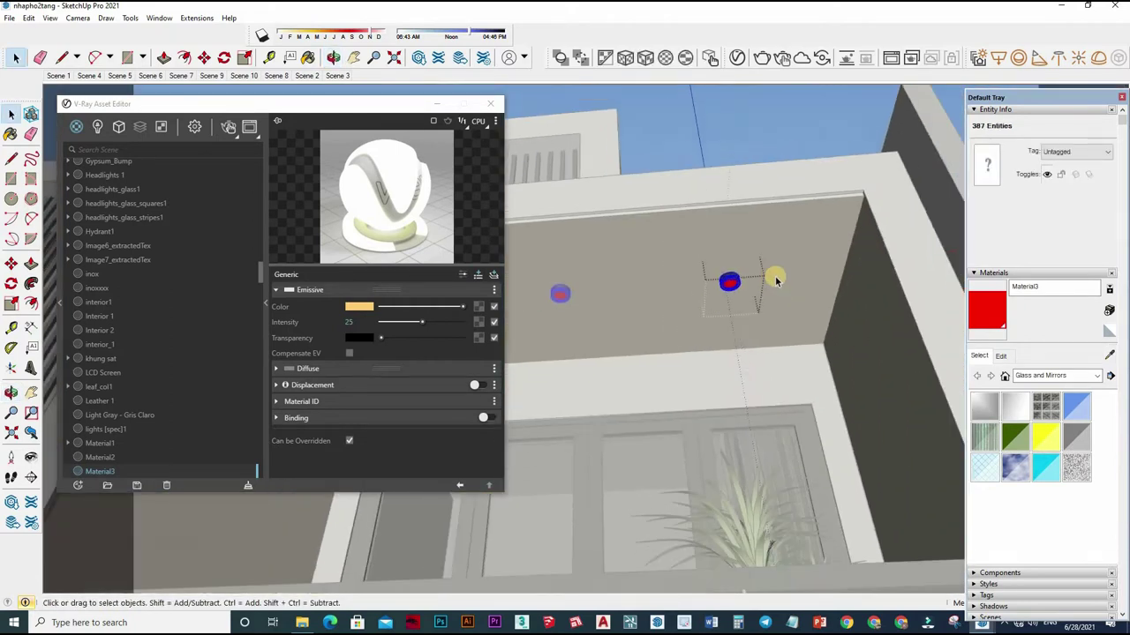
scroll(up, 3)
scroll(up, 3)
scroll(up, 3)
drag(600, 163, 670, 265)
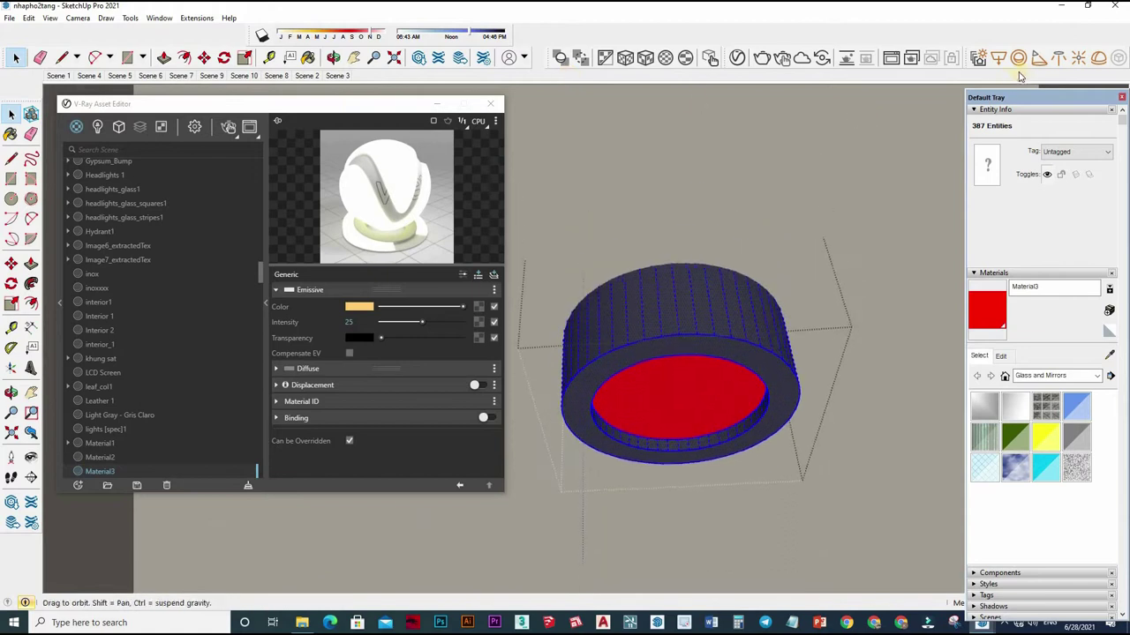
- Start an IES light and show the folders on the Storage (F:) drive
click(1059, 57)
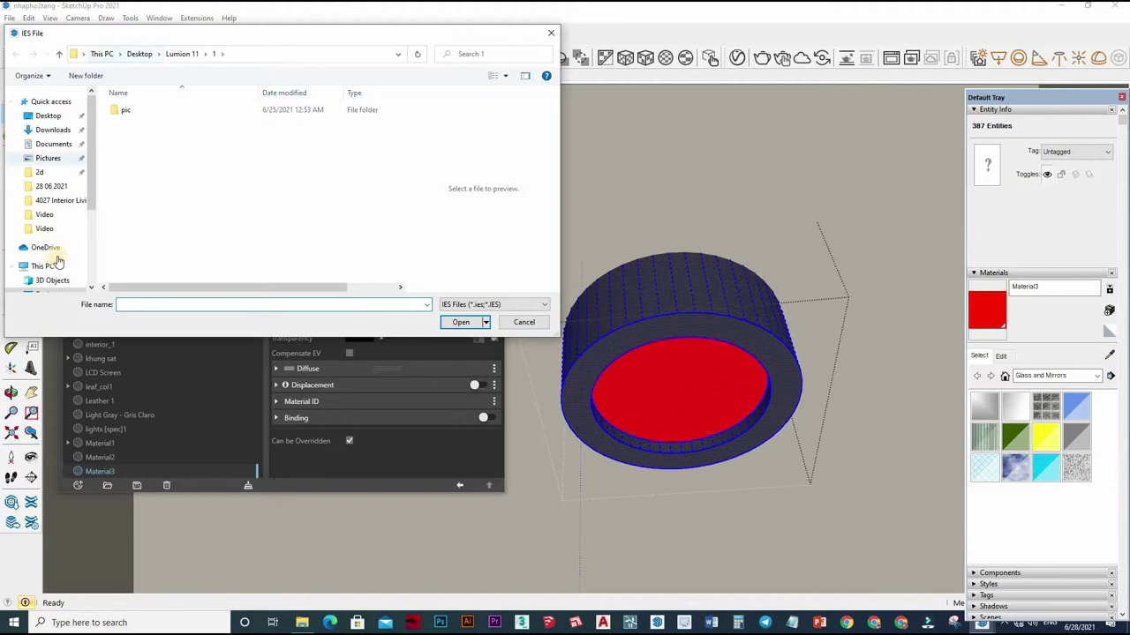
scroll(down, 3)
click(53, 257)
scroll(down, 3)
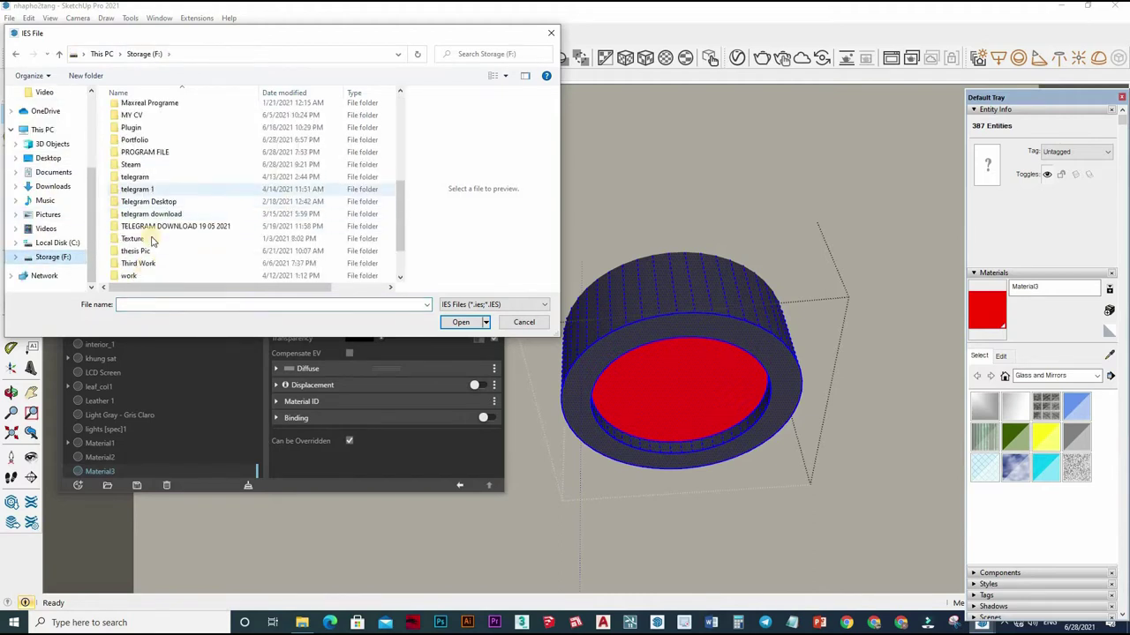
scroll(down, 3)
scroll(up, 3)
scroll(up, 3)
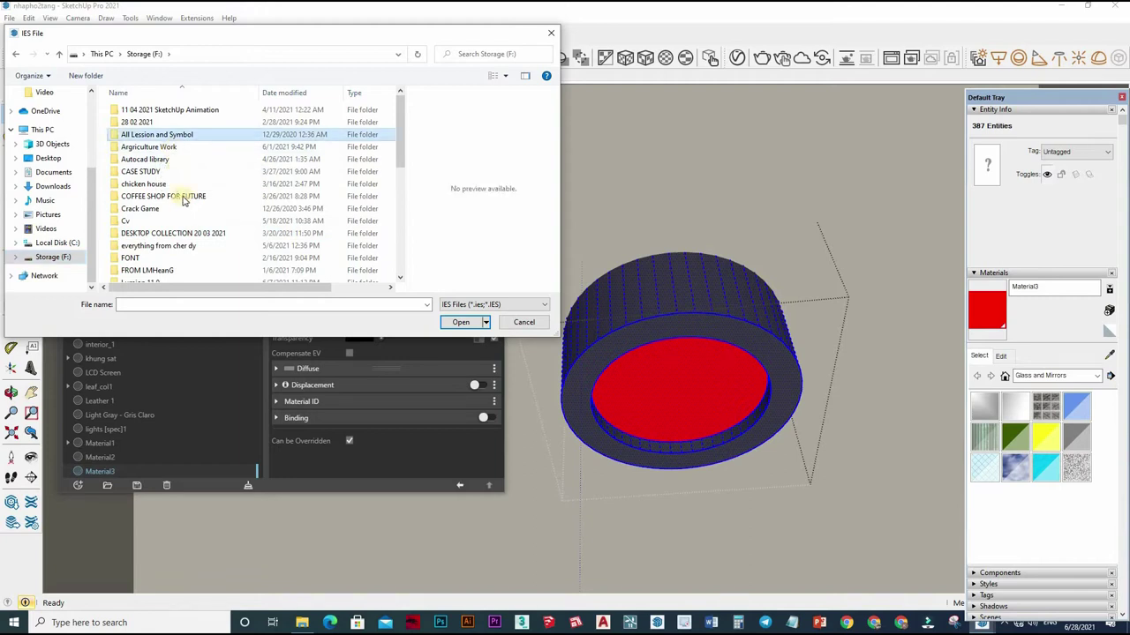
- Browse into the All Lession and Symbol folder, backing out of the lesson photoshop folder
double_click(156, 134)
scroll(down, 3)
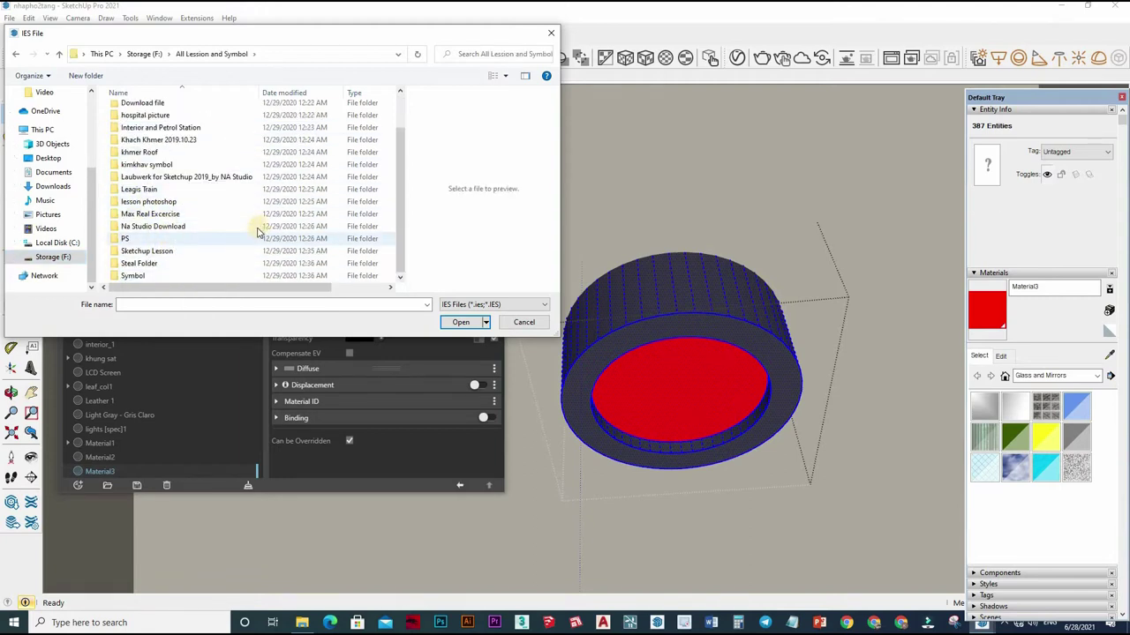
scroll(up, 3)
scroll(up, 3)
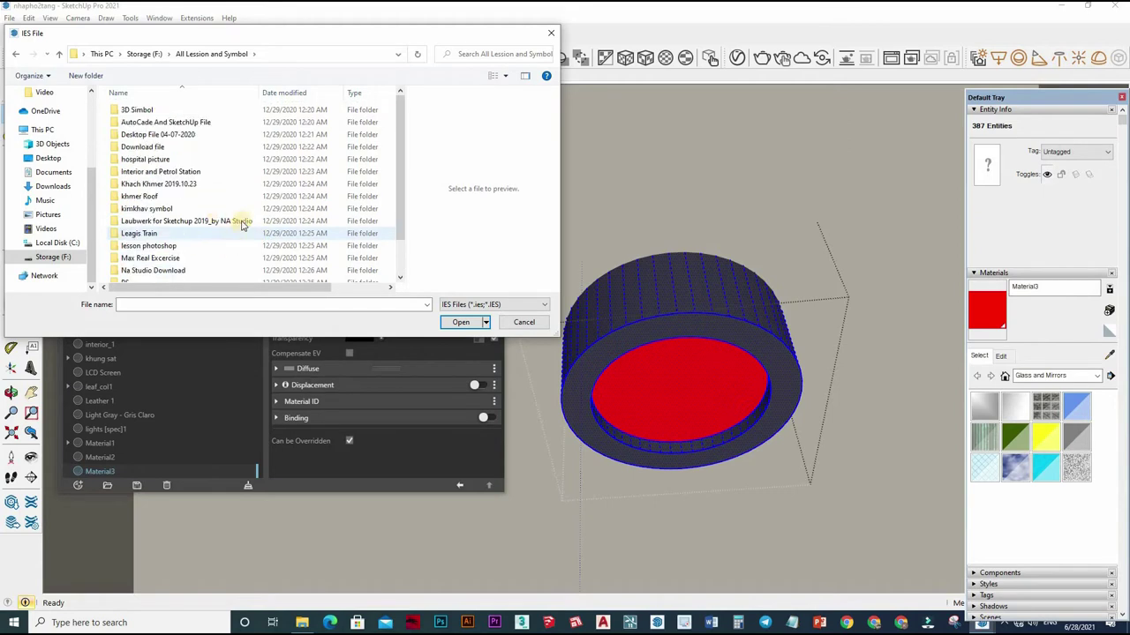
scroll(down, 3)
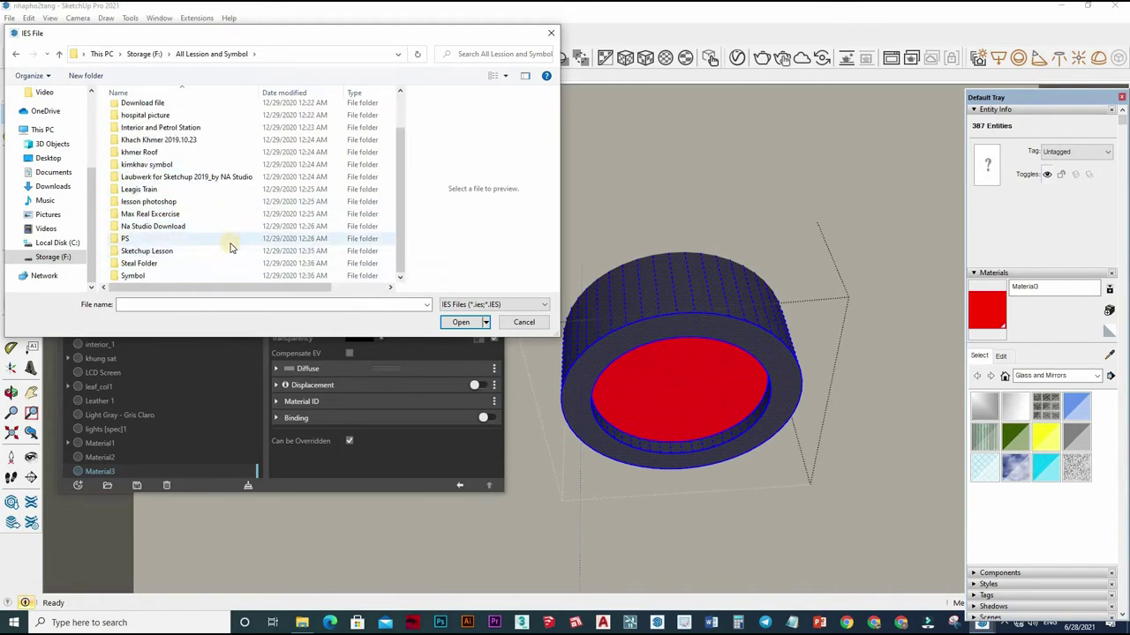
scroll(up, 3)
scroll(up, 3)
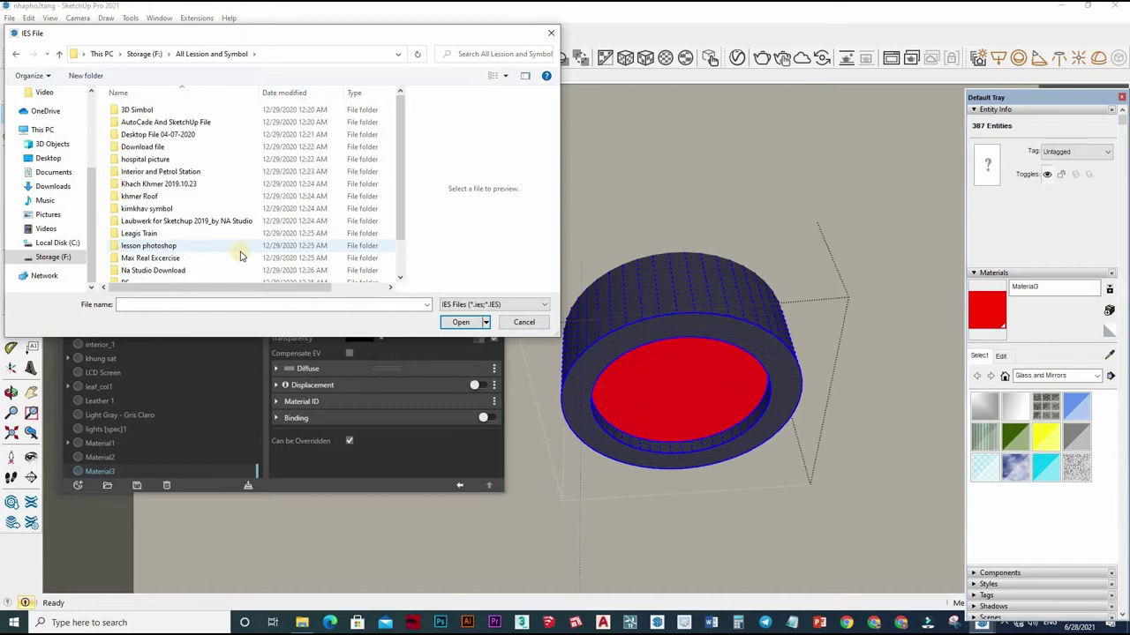
scroll(down, 3)
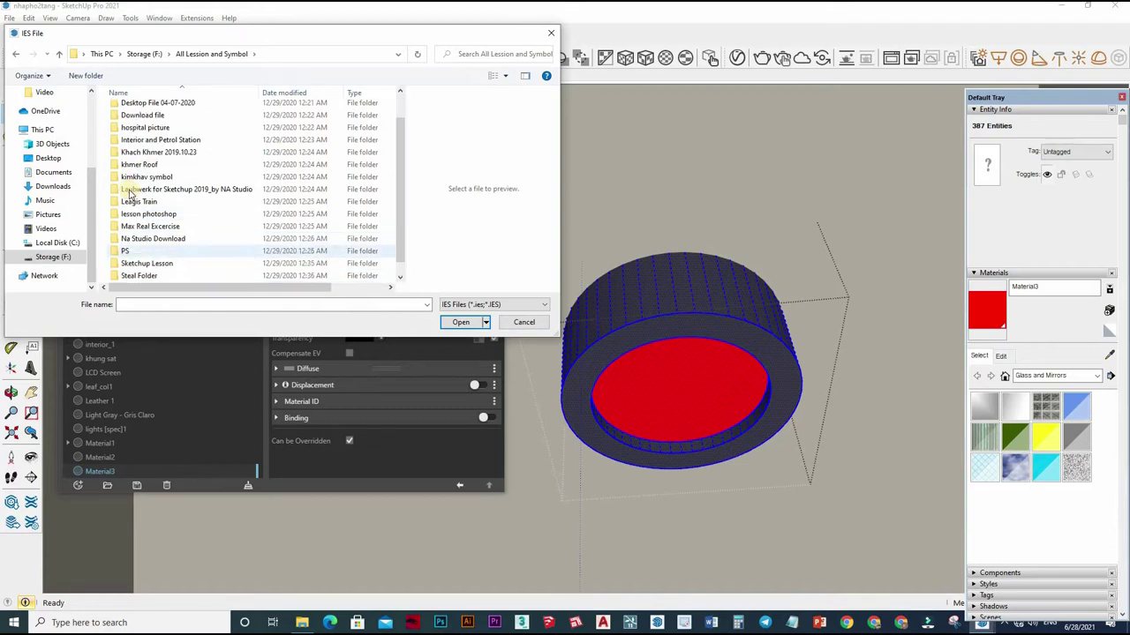
double_click(148, 202)
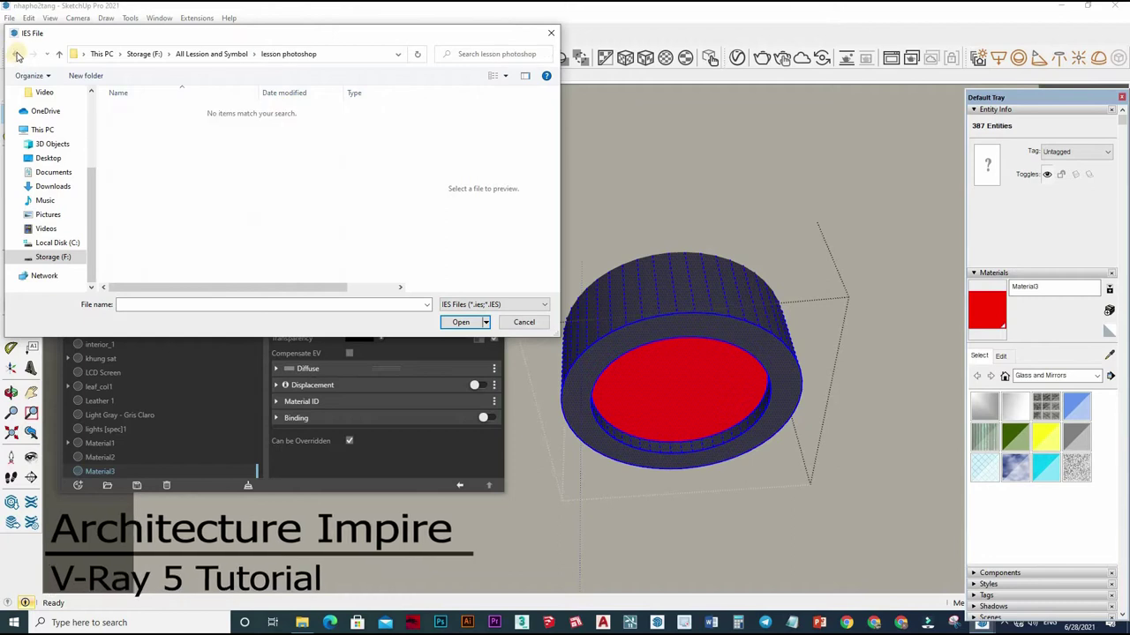
key(BackSpace)
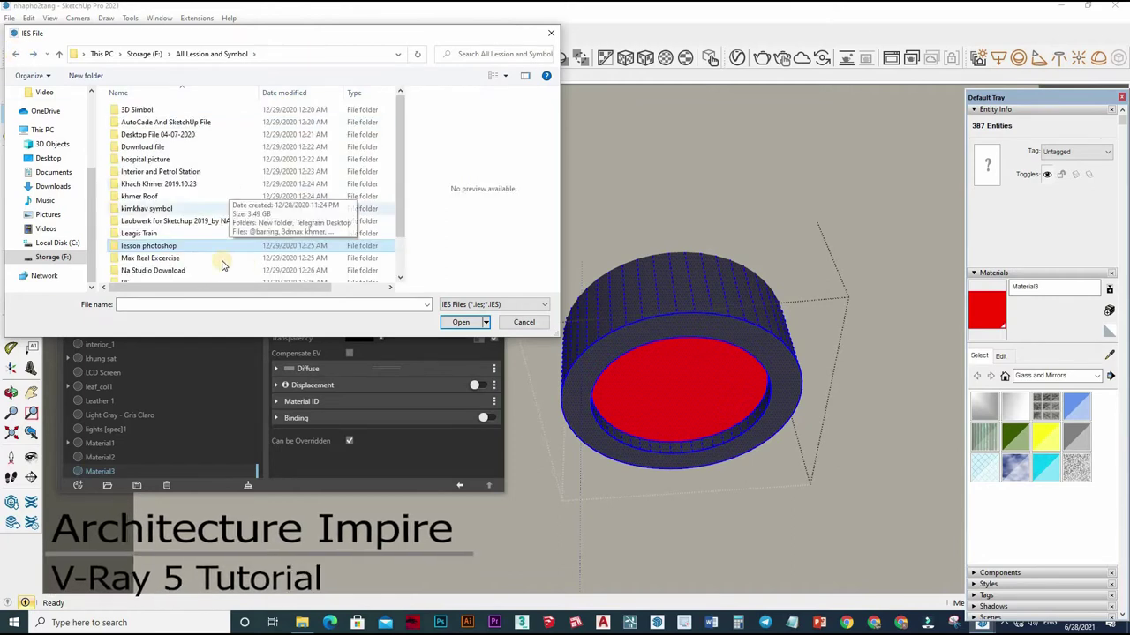
- Navigate Sketchup Lesson > Sketchup Vray Net > IES LIGHT > ies and select 29.IES
scroll(down, 3)
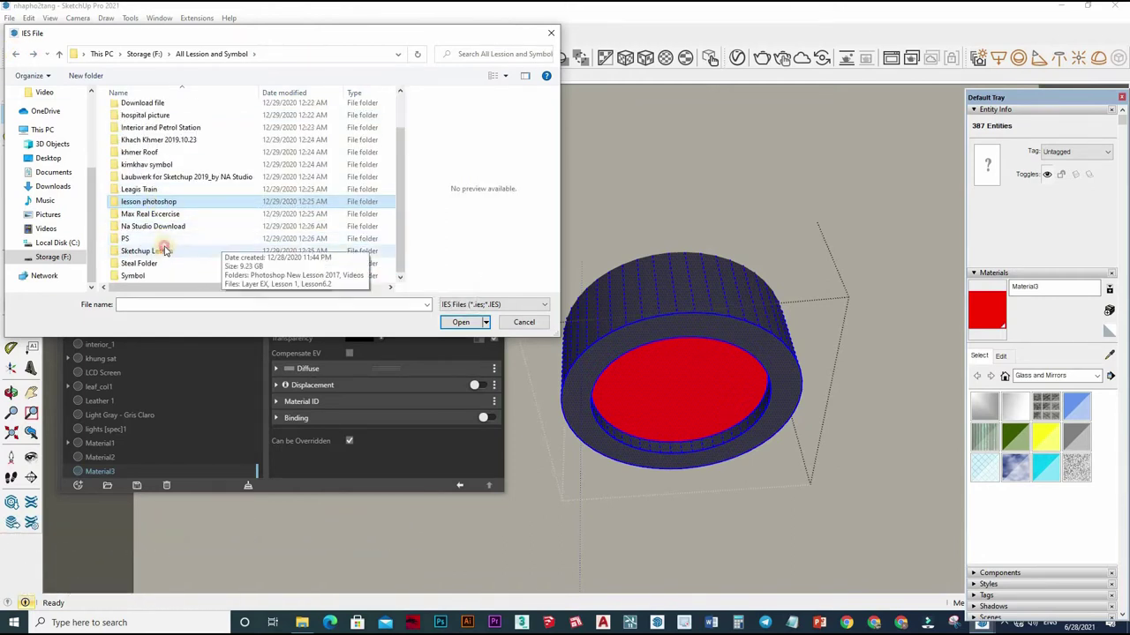
key(s)
key(Return)
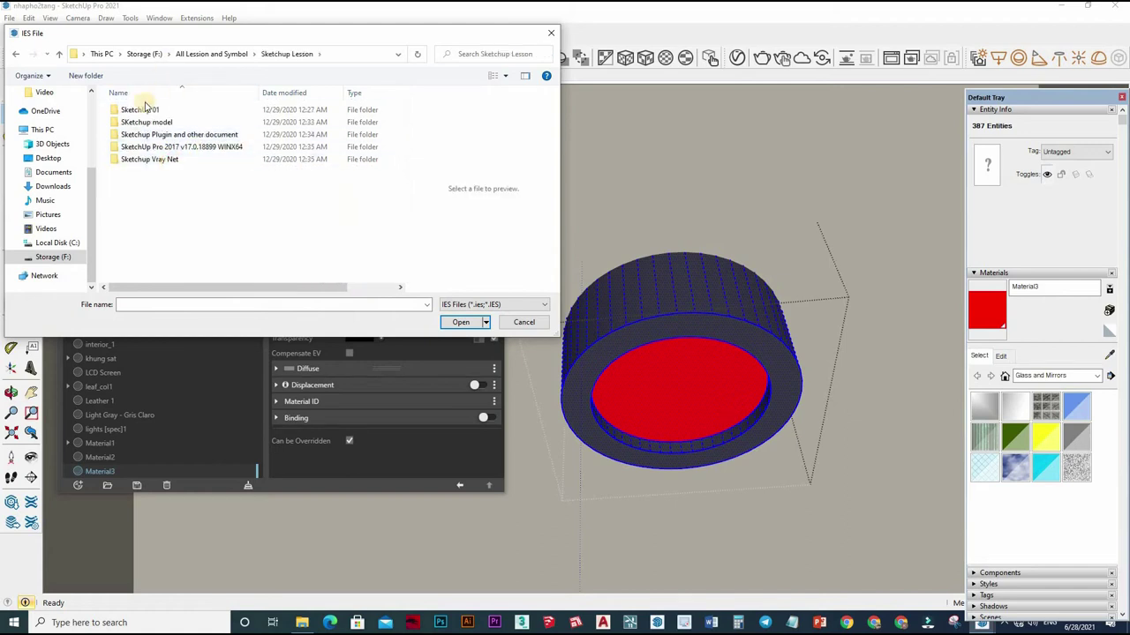
double_click(168, 159)
double_click(136, 122)
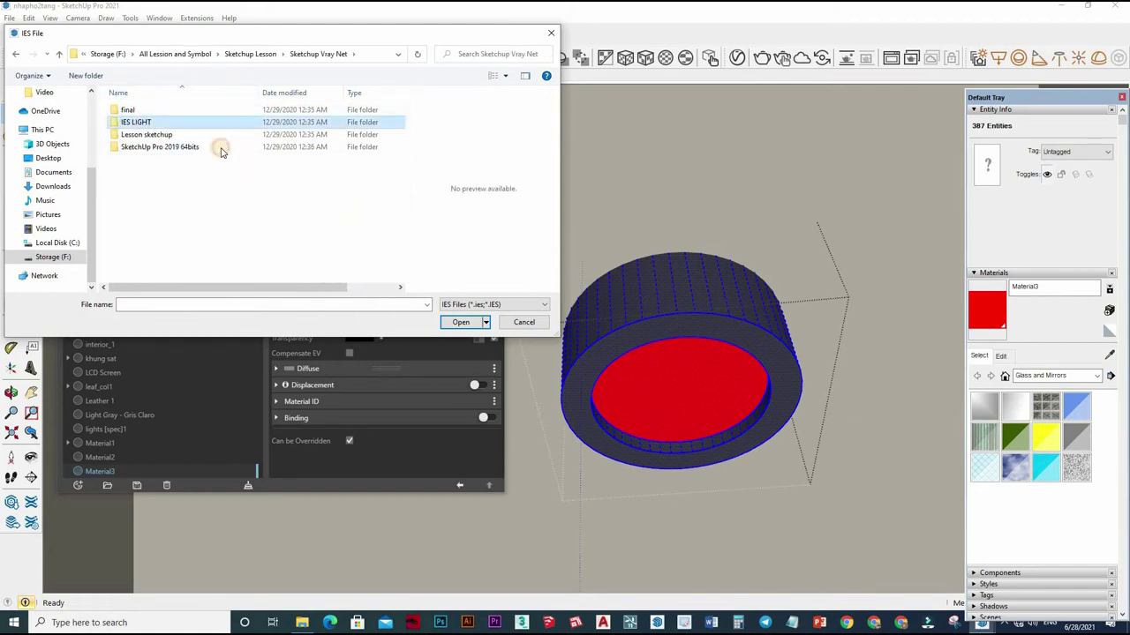
key(Return)
scroll(down, 3)
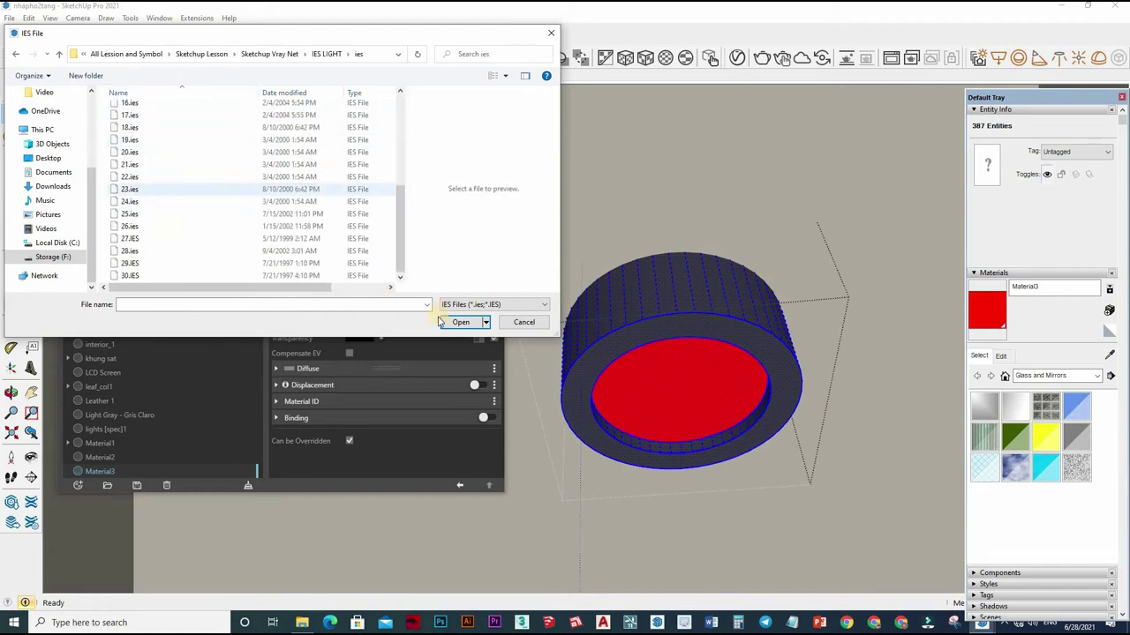
click(130, 263)
- Load the 29.IES profile and place the IES light at the cylinder lamp
key(Return)
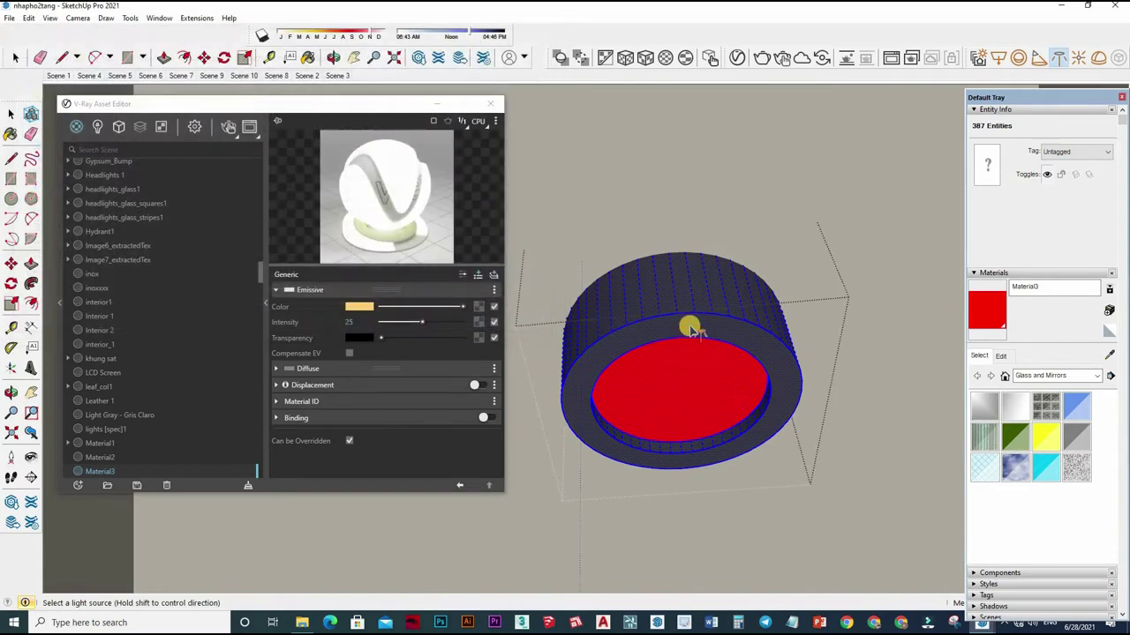
click(700, 421)
scroll(down, 3)
scroll(down, 3)
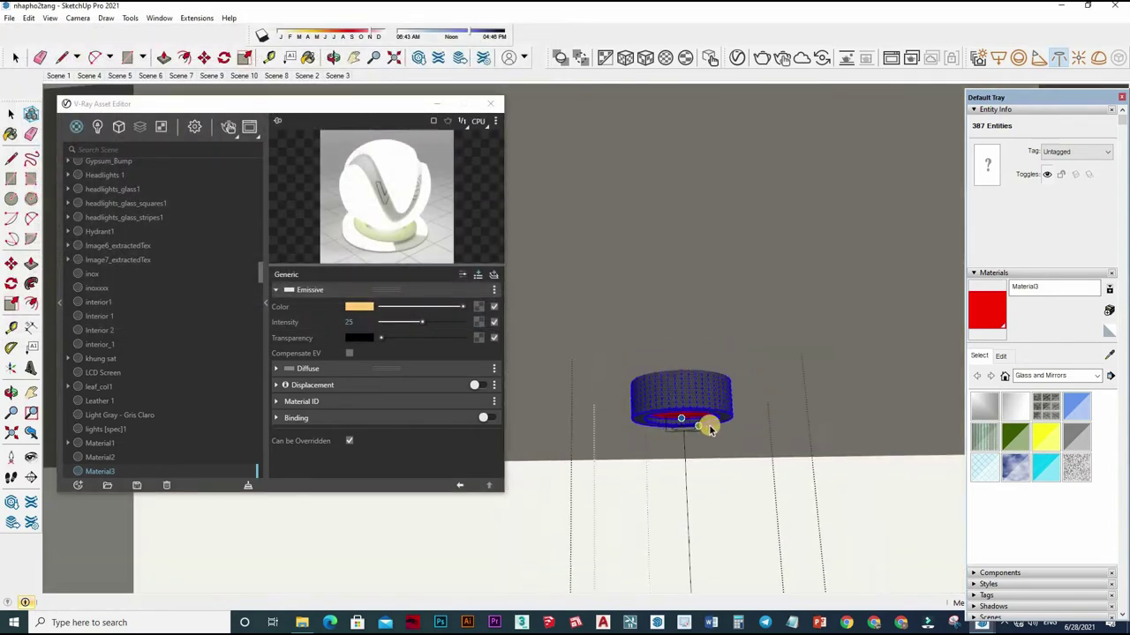
scroll(down, 3)
drag(704, 427, 699, 388)
- Set the new IES light's intensity to 5000 lm
click(228, 129)
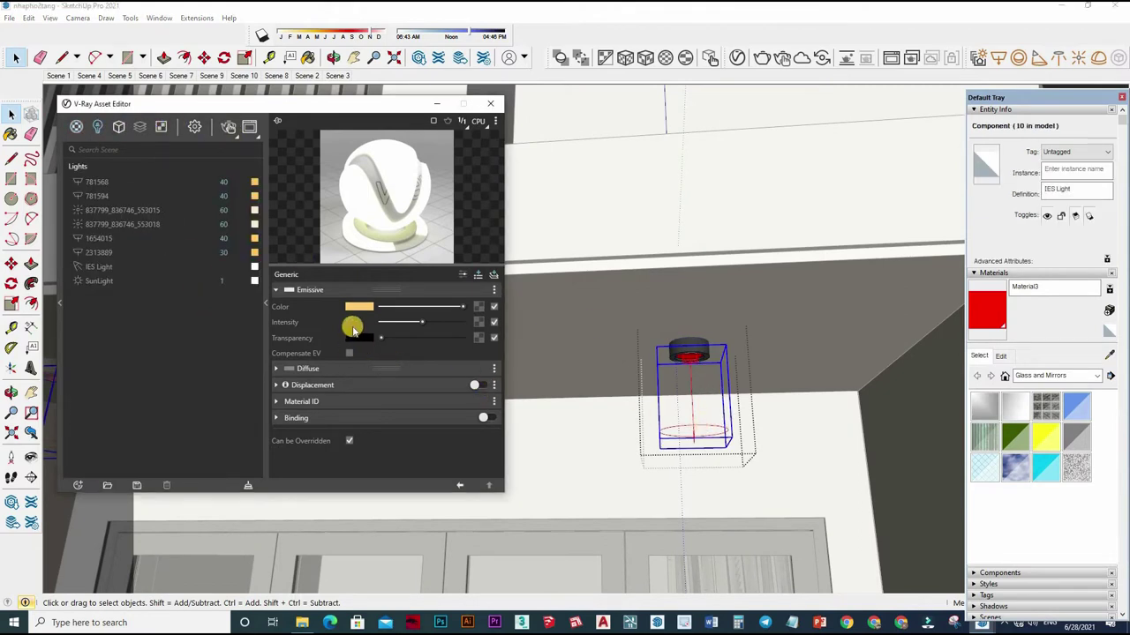
click(350, 322)
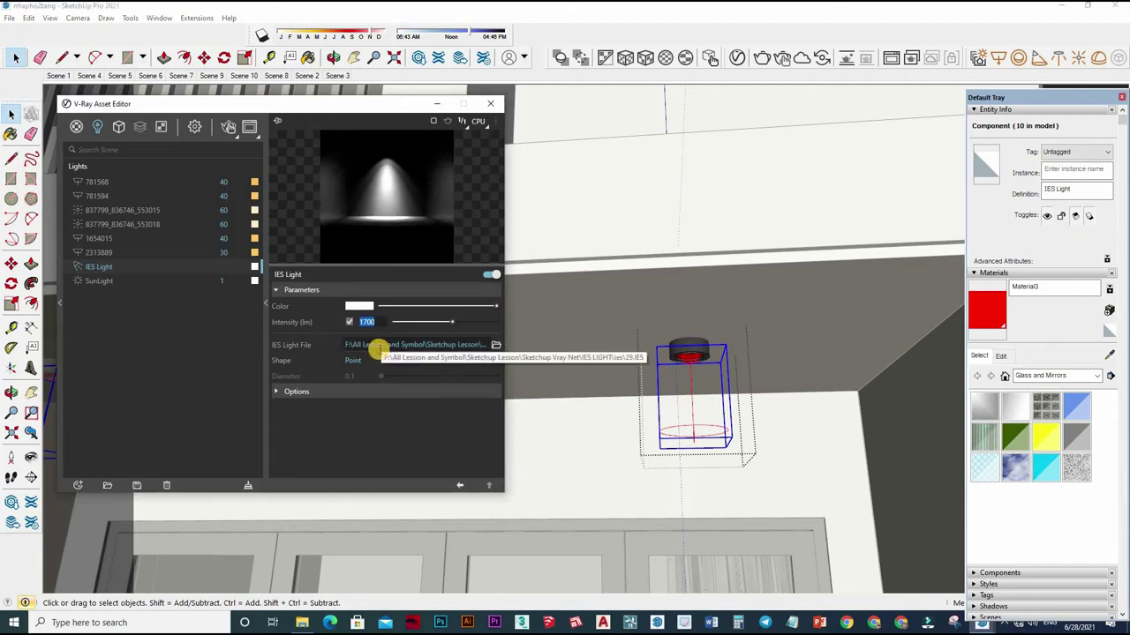
text(5000)
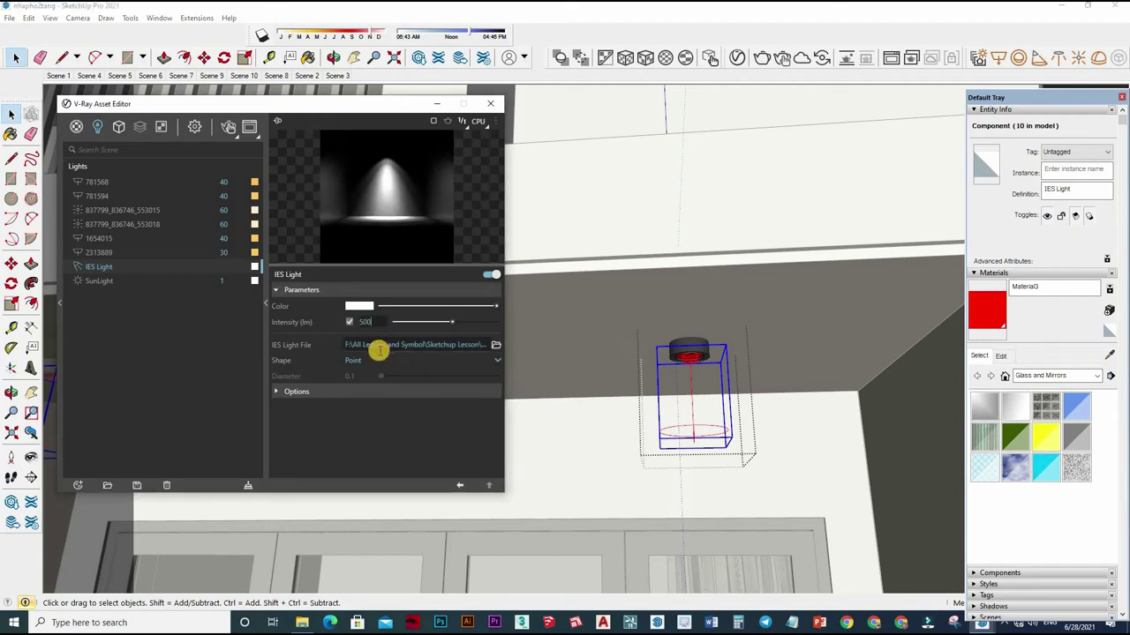
key(Return)
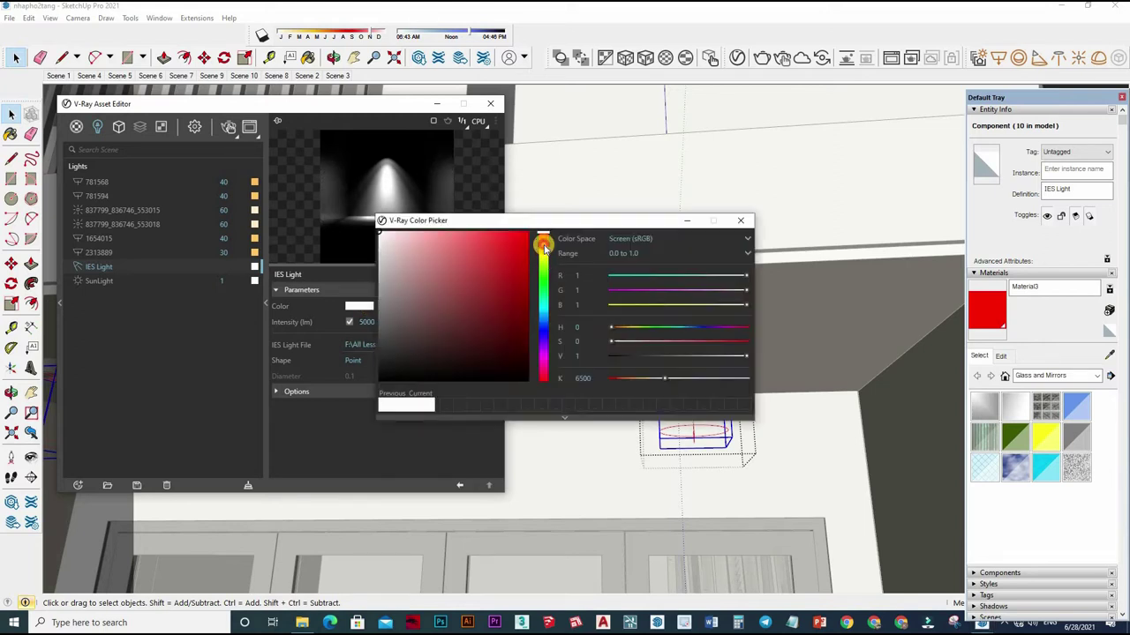
- Give the IES light a warm near-white colour in the Color Picker
drag(544, 249, 543, 243)
click(421, 238)
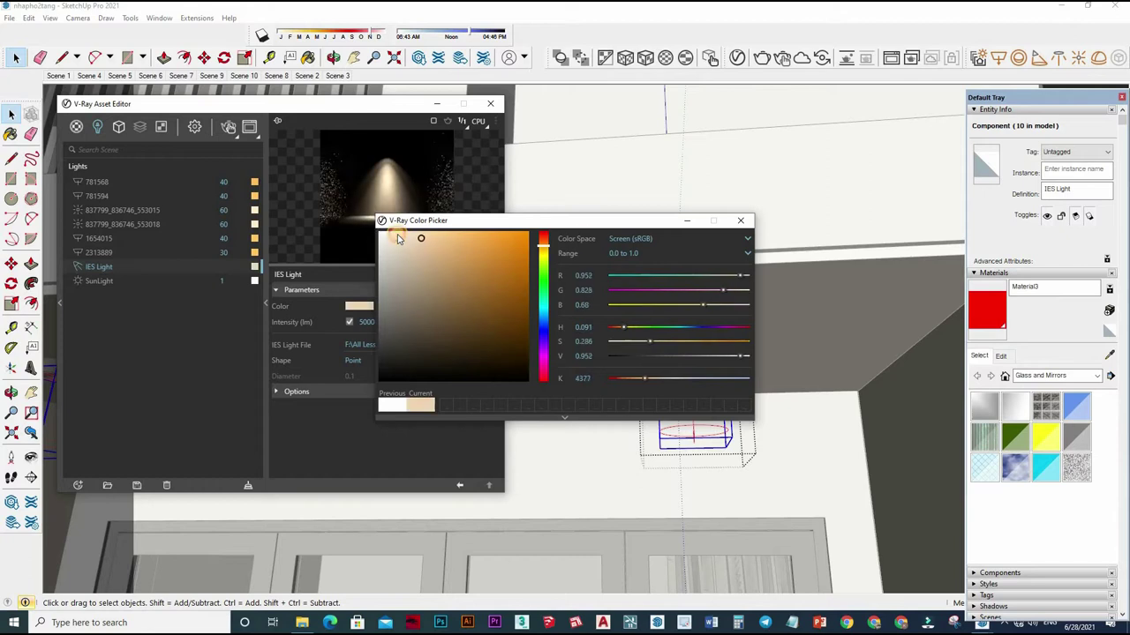
click(397, 234)
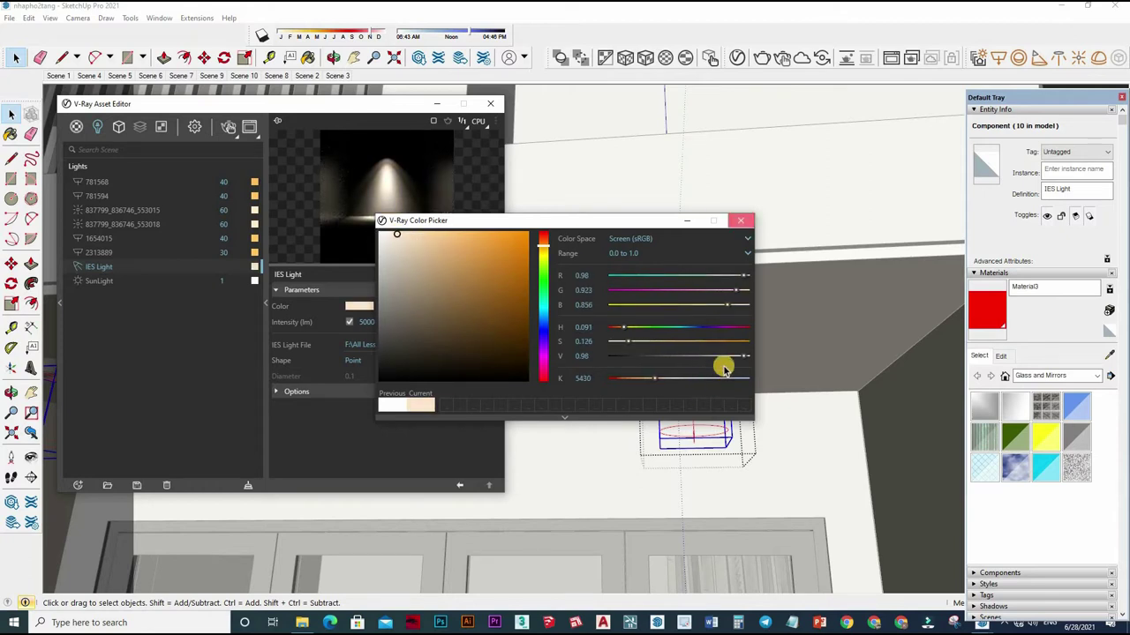
drag(722, 369, 839, 378)
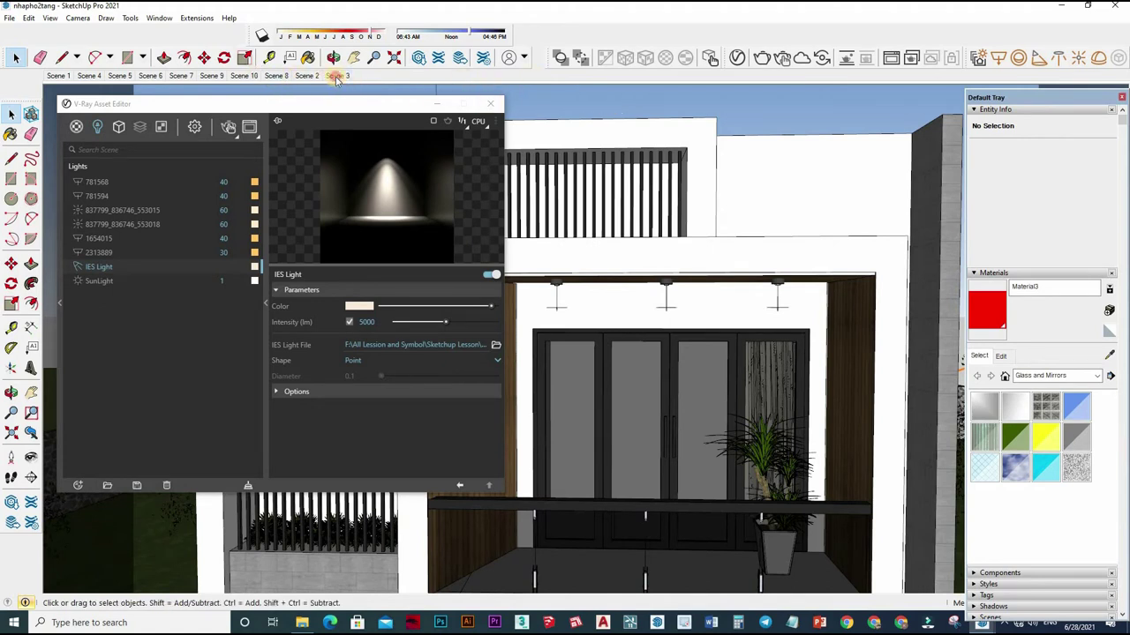
- Close the V-Ray Asset Editor and switch through Scenes 3, 1, 5 and 7 to the street view
click(316, 78)
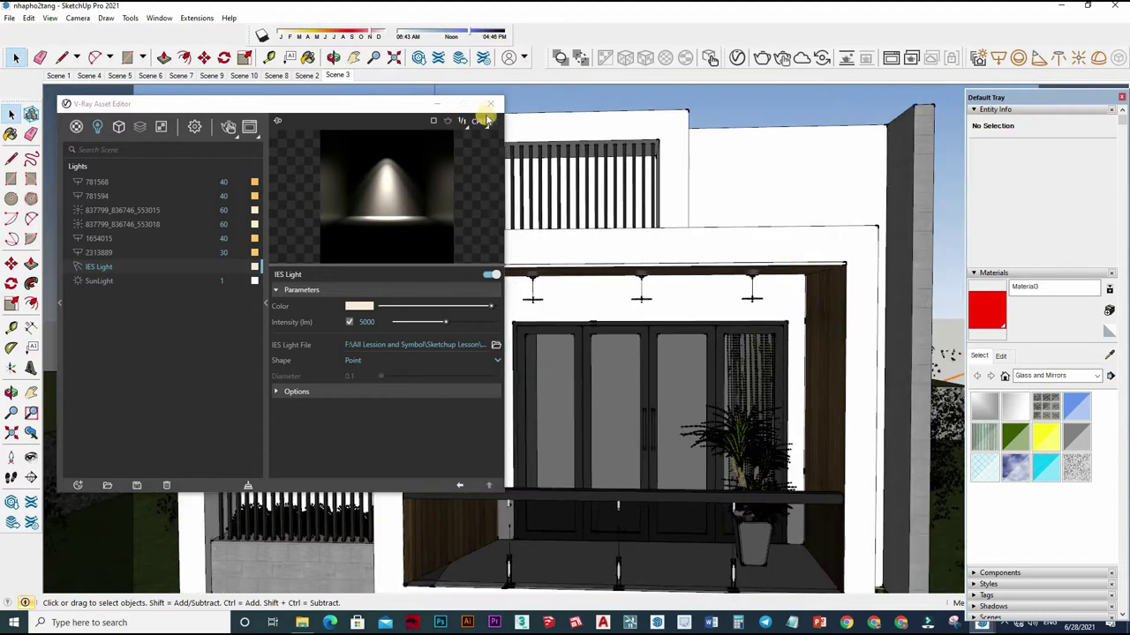
click(486, 107)
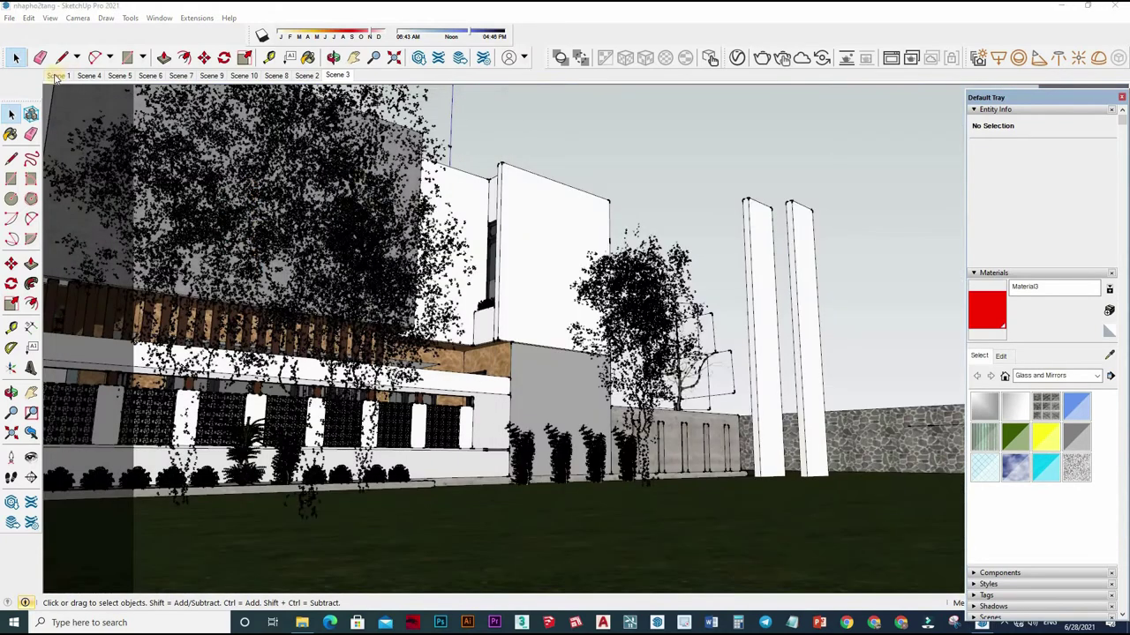
click(92, 77)
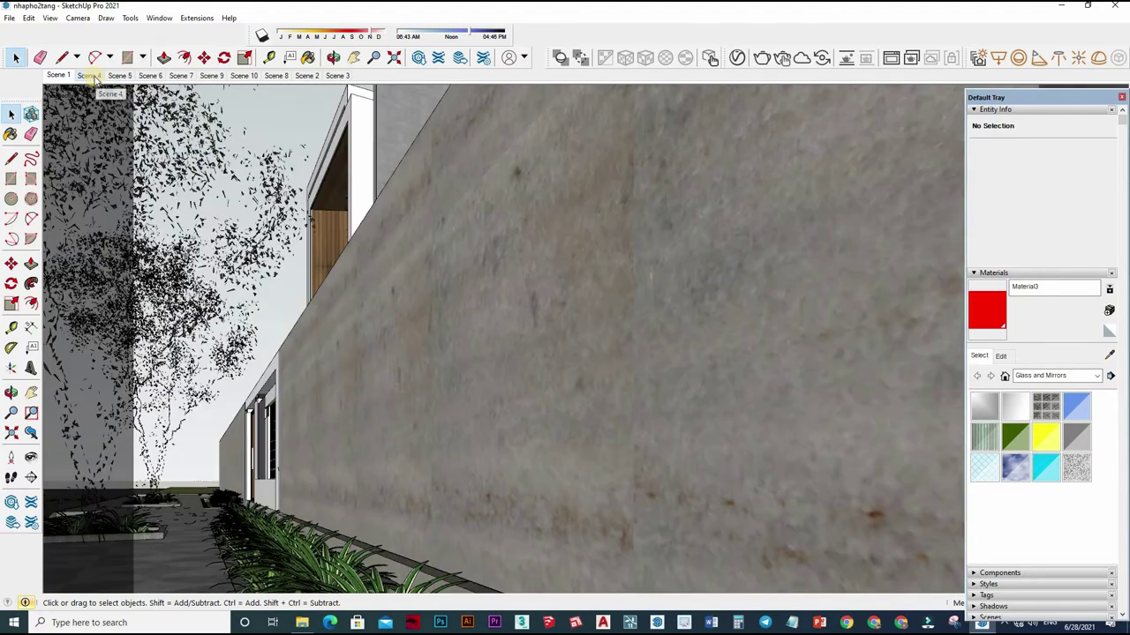
click(119, 77)
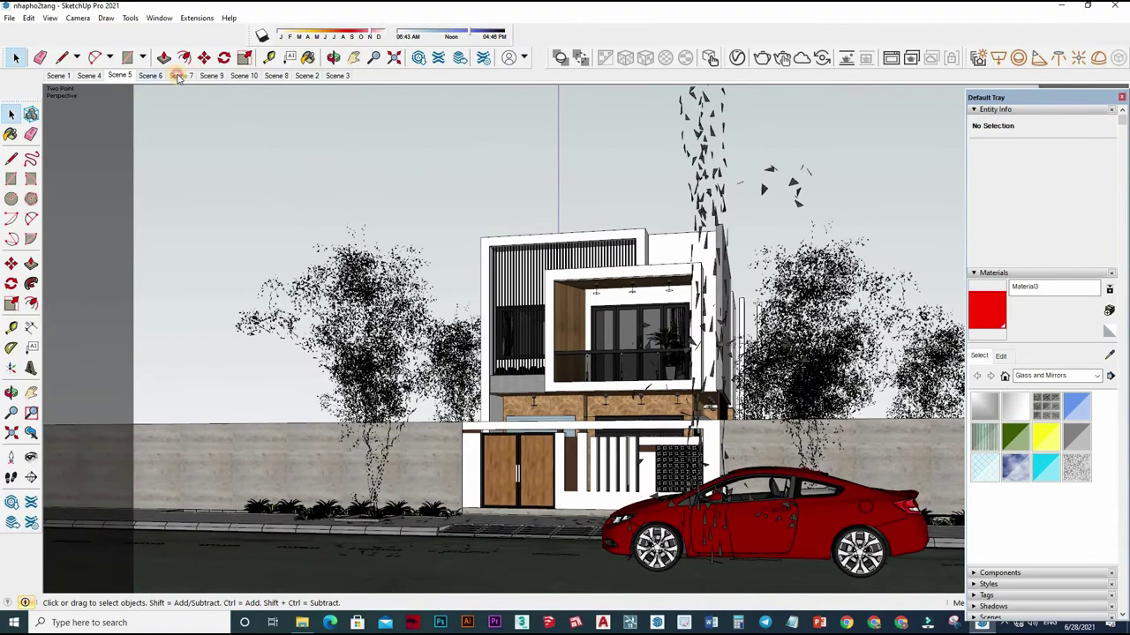
click(178, 75)
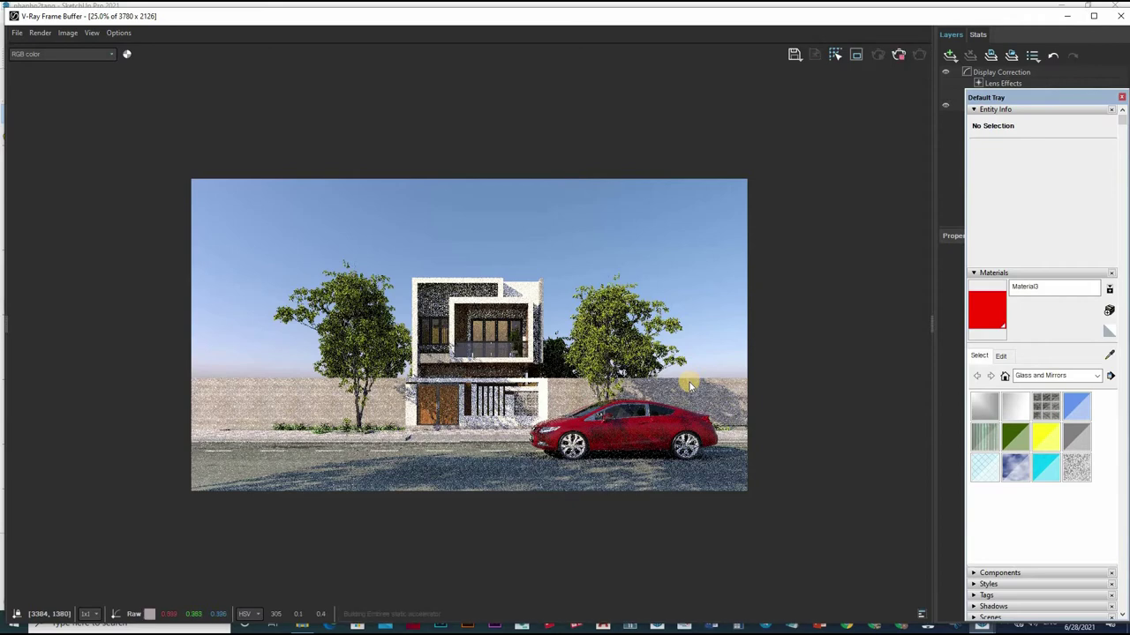
- Zoom and pan the Frame Buffer to inspect the house-and-car render, then stop it
scroll(up, 3)
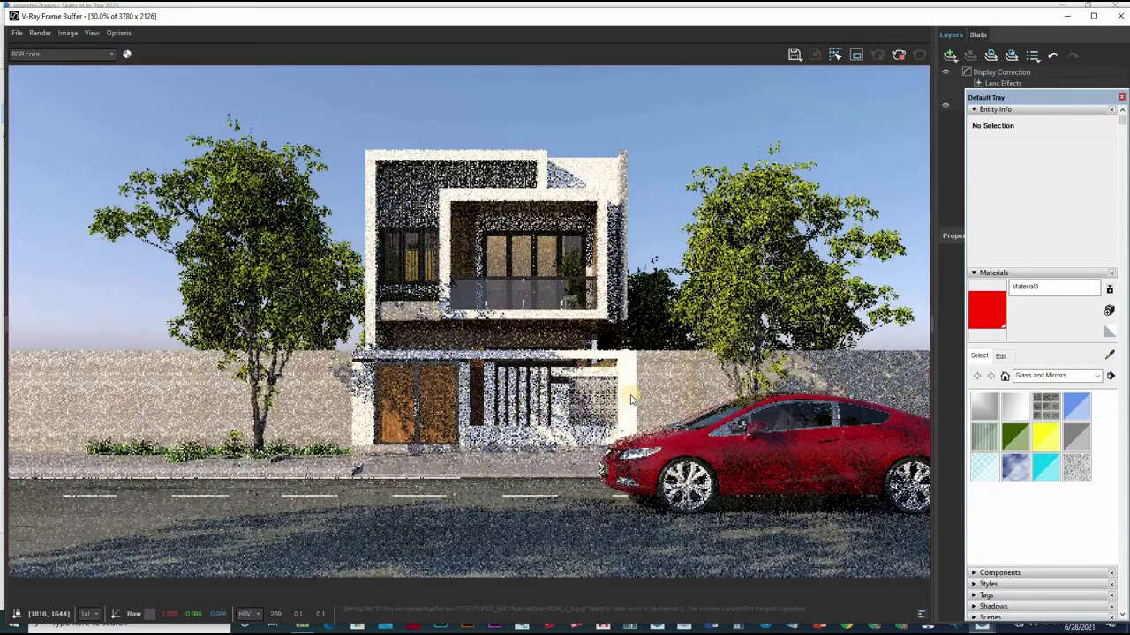
scroll(up, 3)
scroll(up, 3)
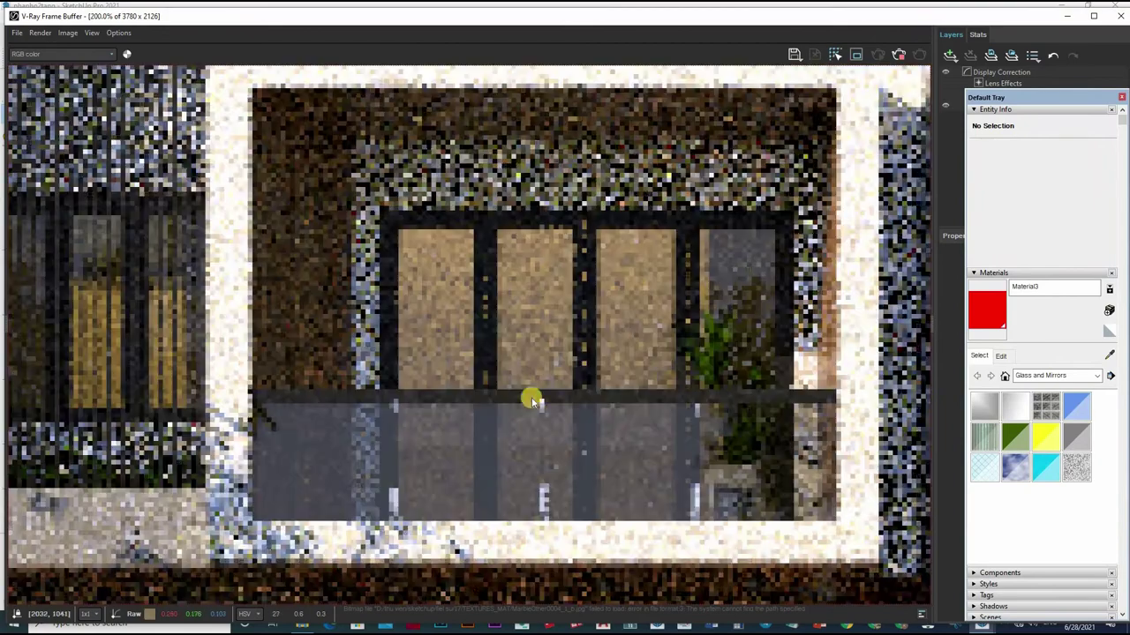
scroll(down, 3)
drag(506, 398, 460, 333)
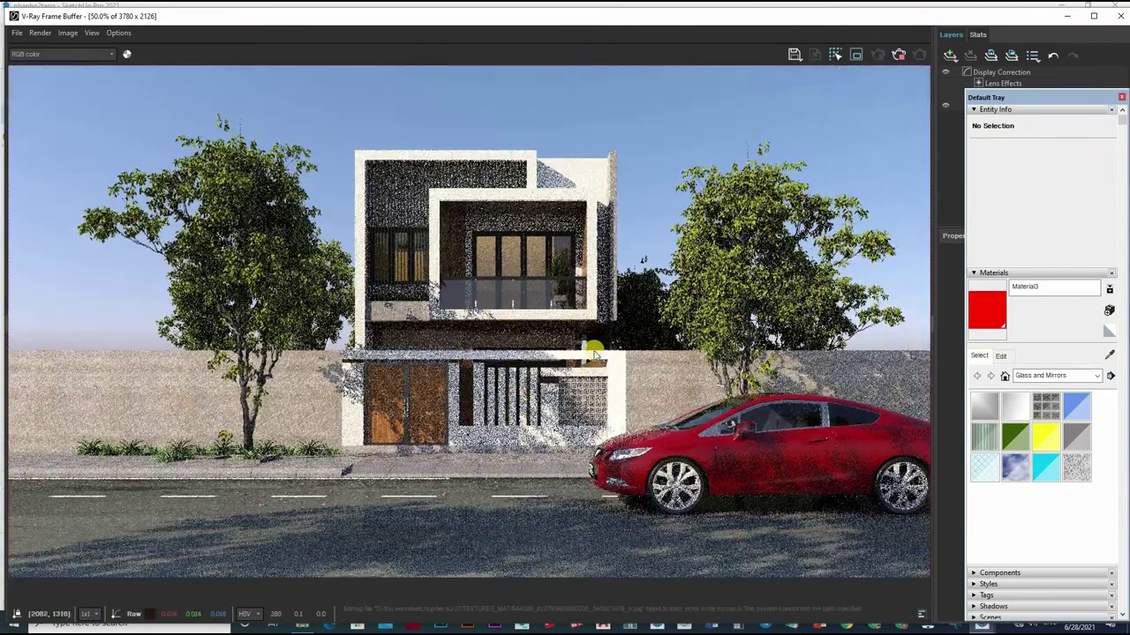
click(895, 55)
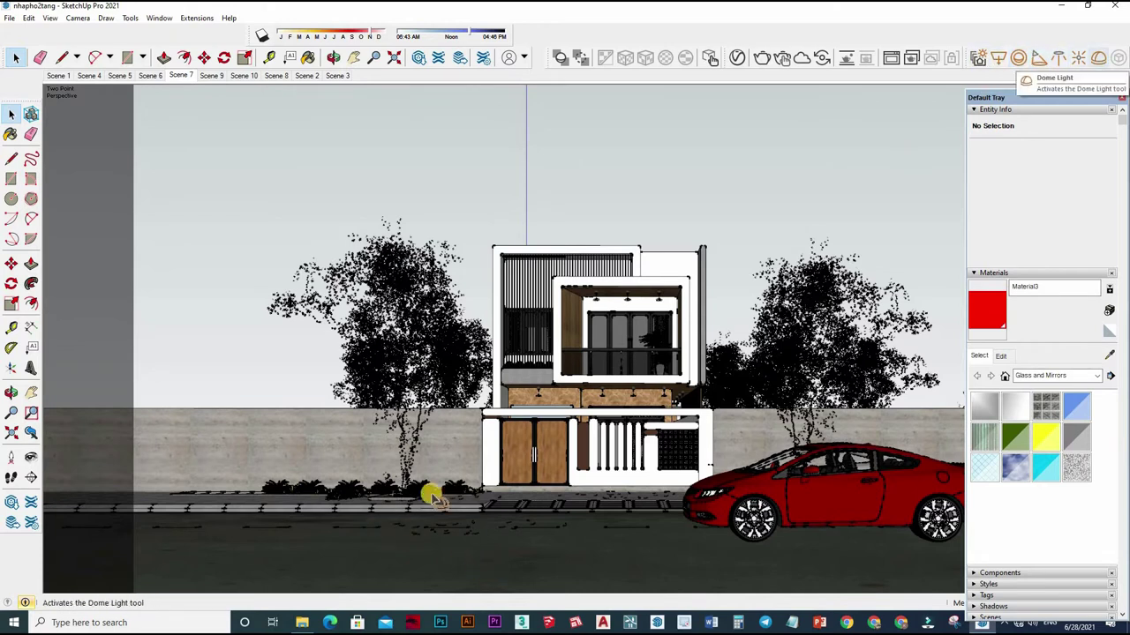
- Place a new dome light on the street in front of the house
click(1098, 58)
drag(494, 444, 393, 457)
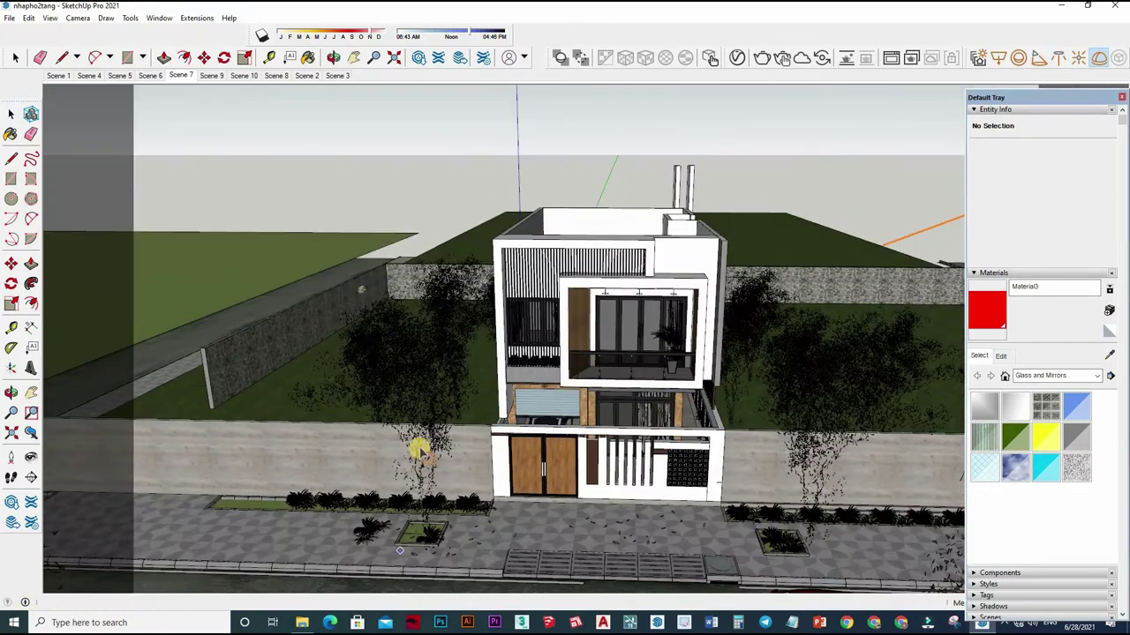
scroll(up, 3)
scroll(up, 3)
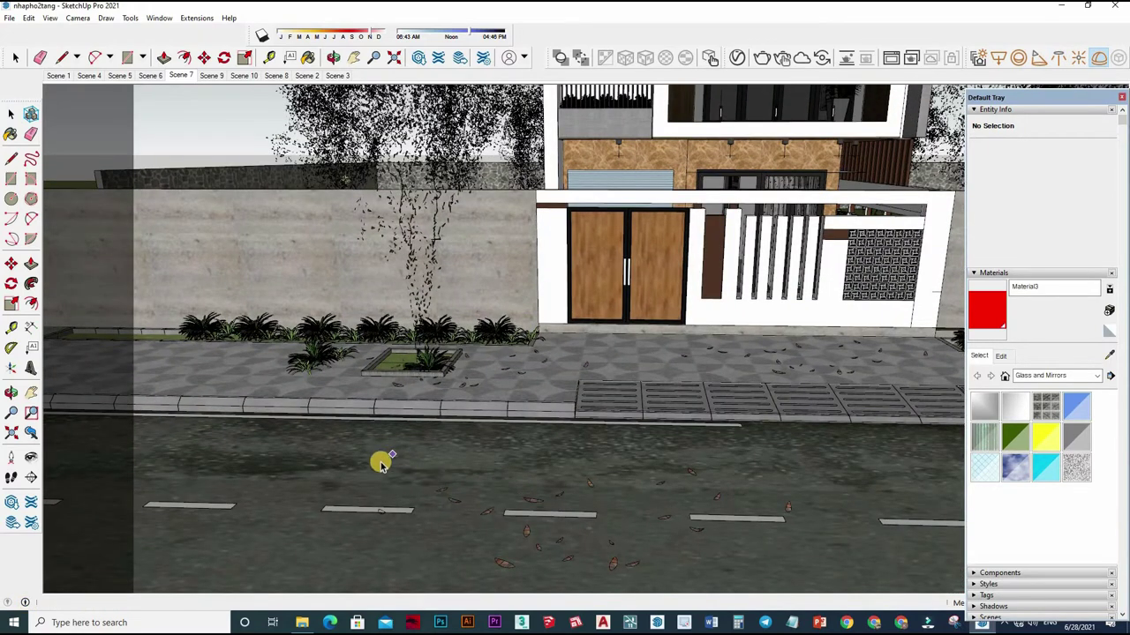
click(391, 451)
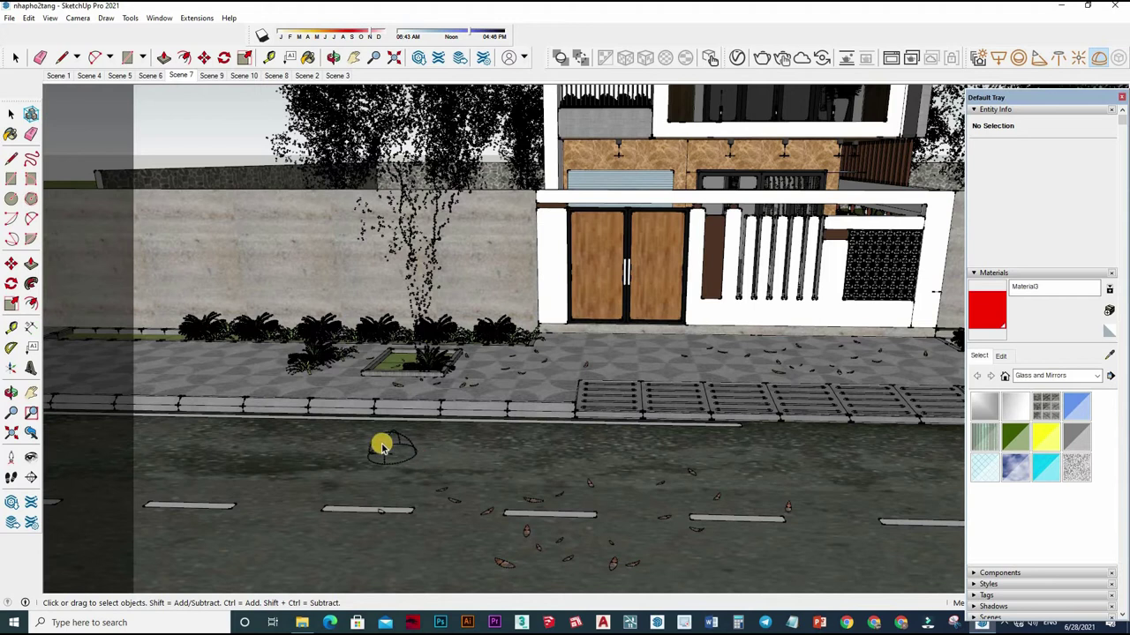
- Rotate the dome light about a centre point on the ground
scroll(up, 3)
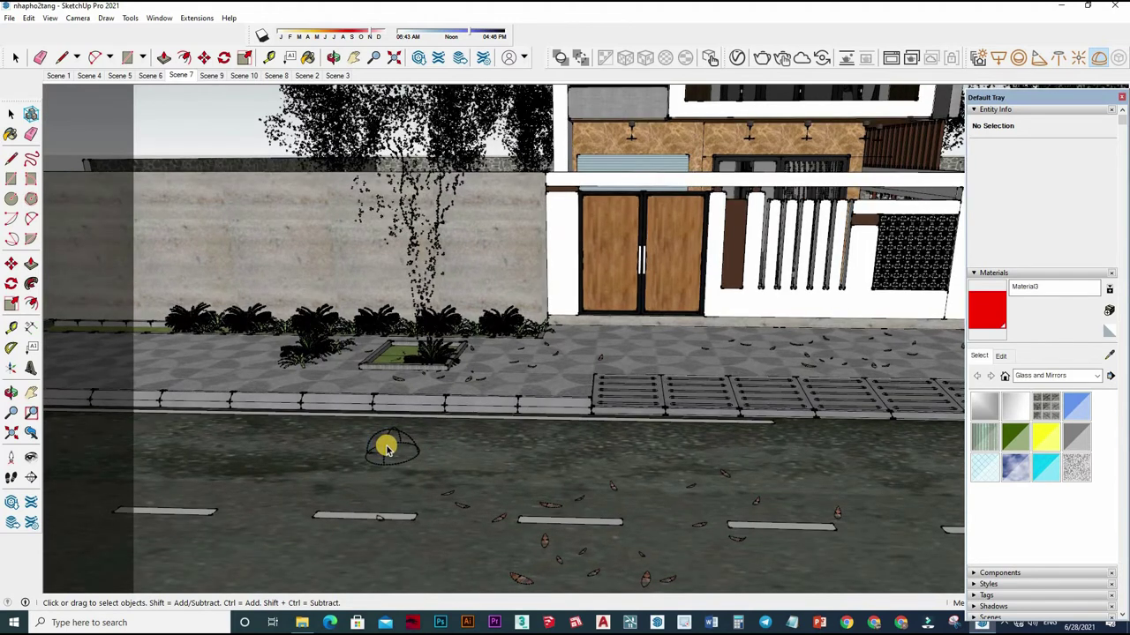
click(418, 476)
scroll(up, 3)
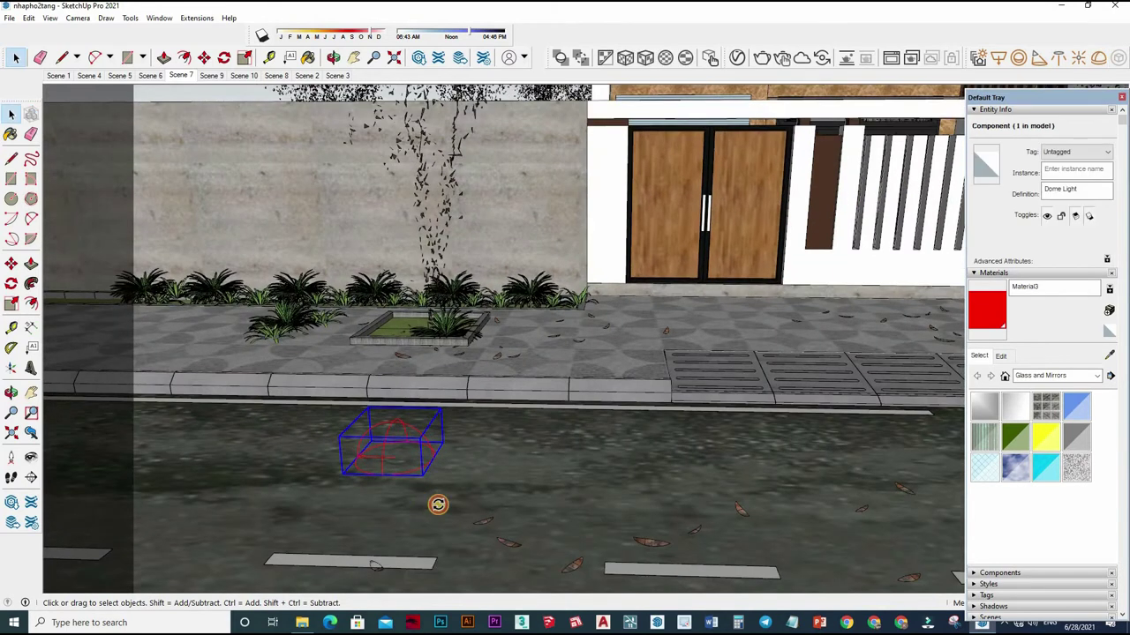
key(q)
click(416, 500)
click(338, 539)
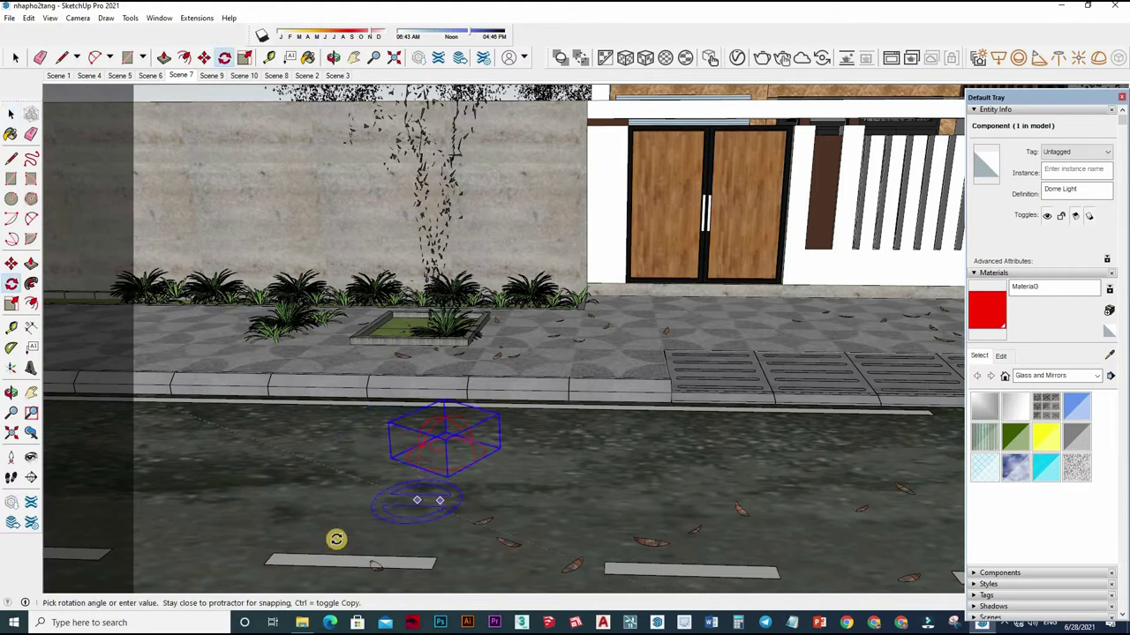
click(451, 532)
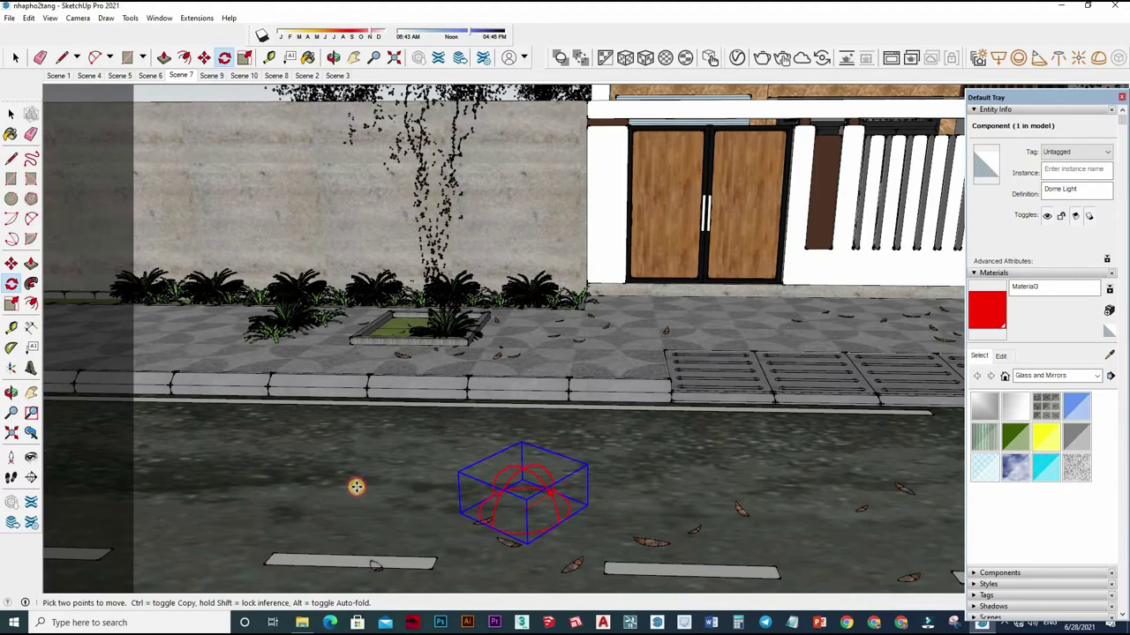
- Pick up the dome light box with Move to reposition it on the road
click(587, 450)
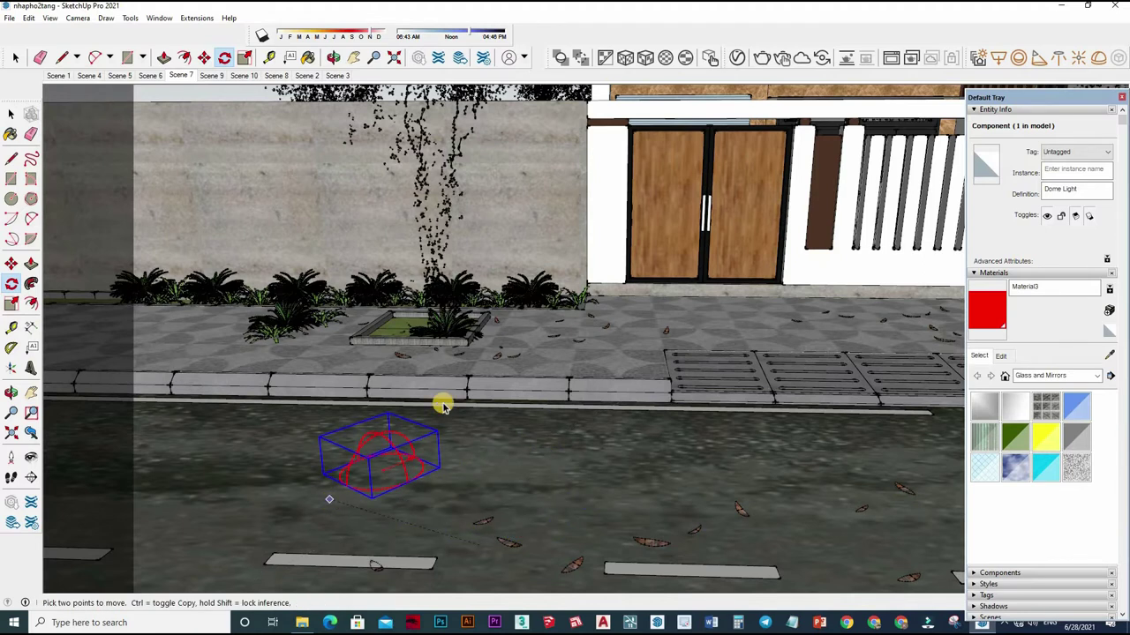
key(space)
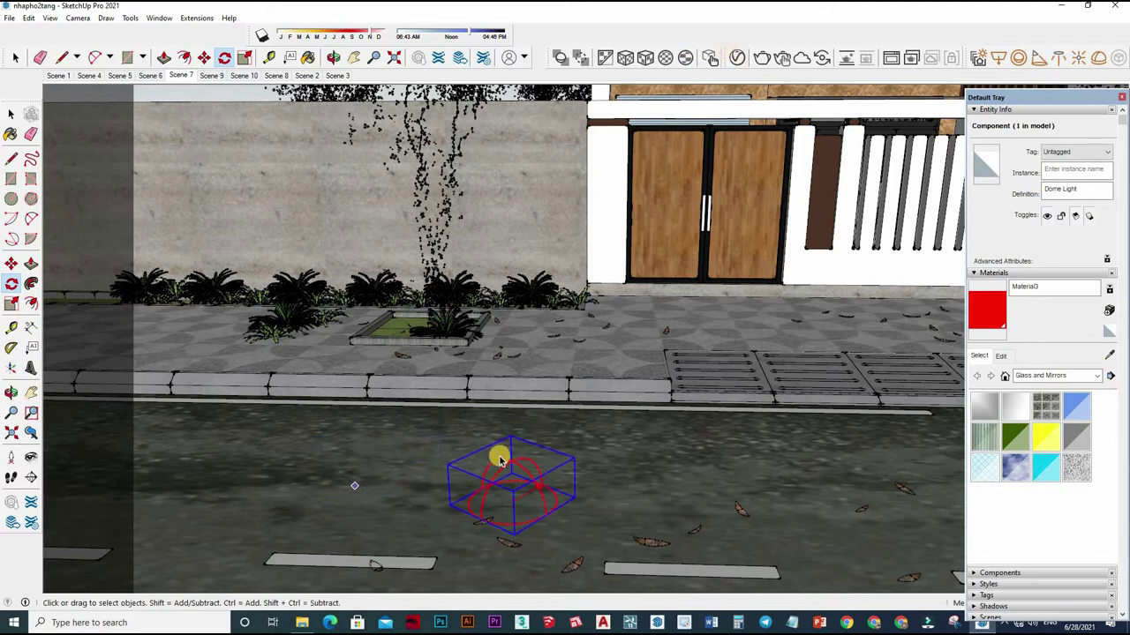
key(m)
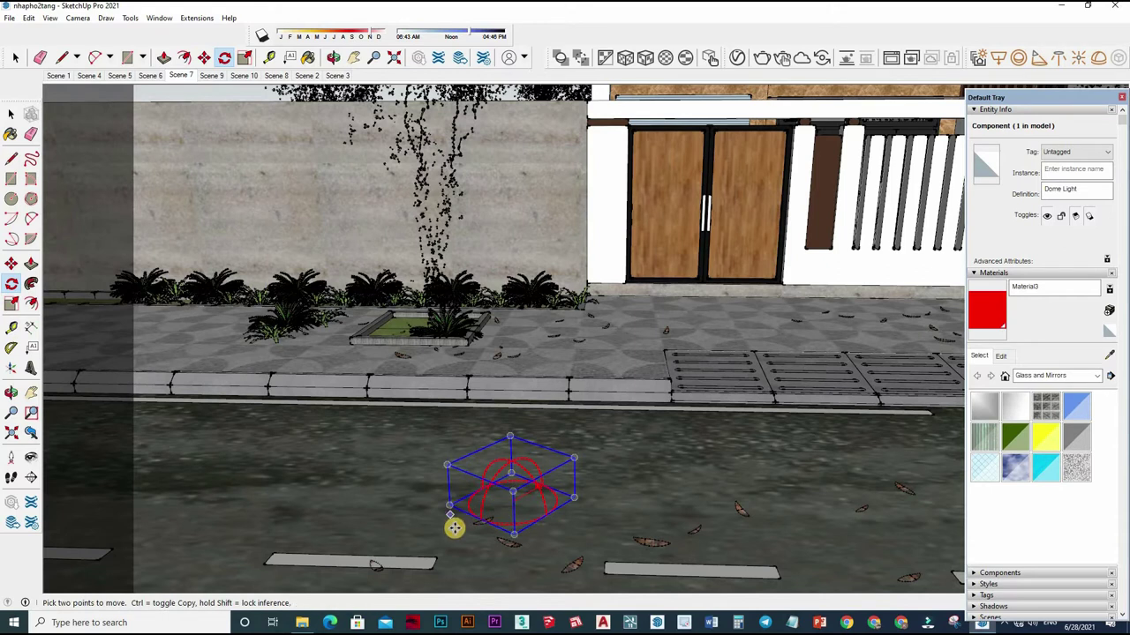
drag(447, 518, 396, 503)
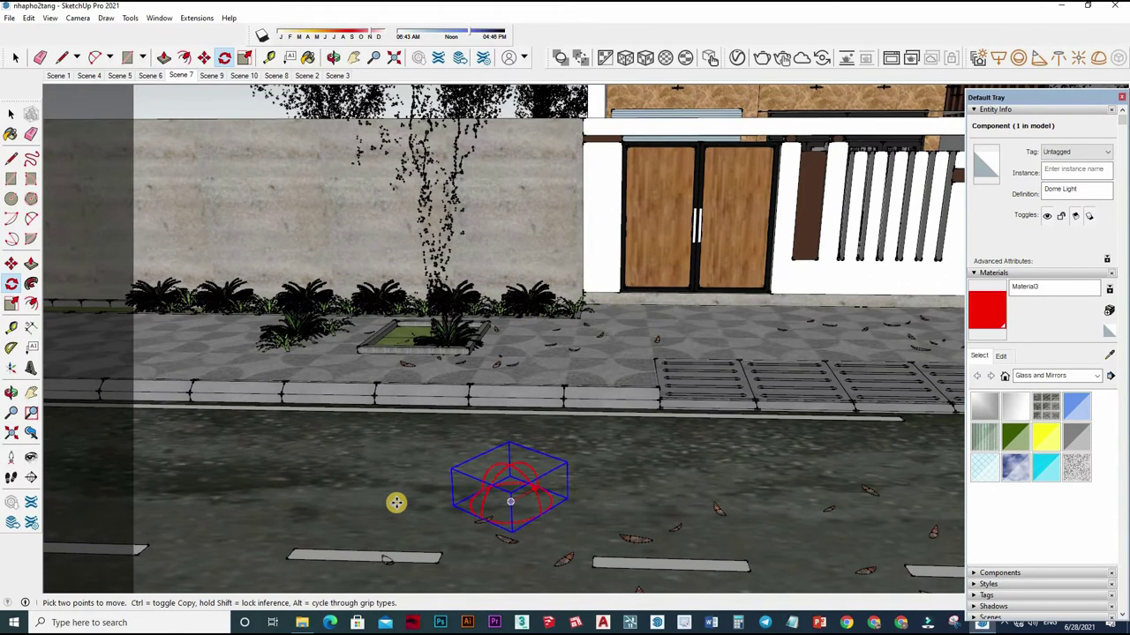
click(349, 477)
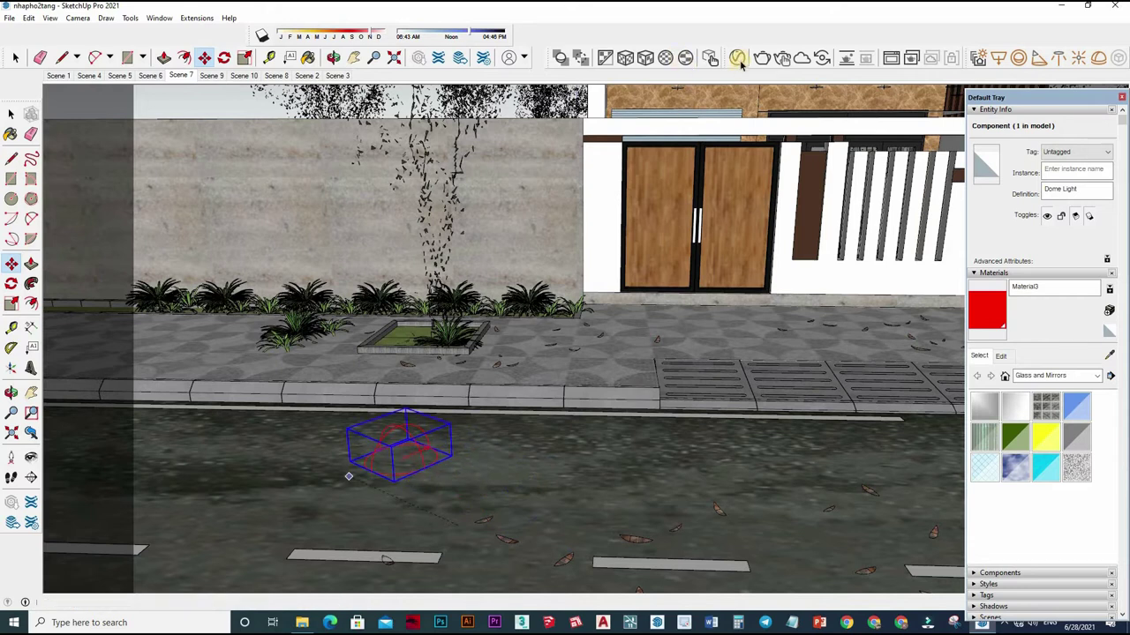
- Open the Dome Light's Color/Texture HDR map and start browsing for a new image
click(737, 57)
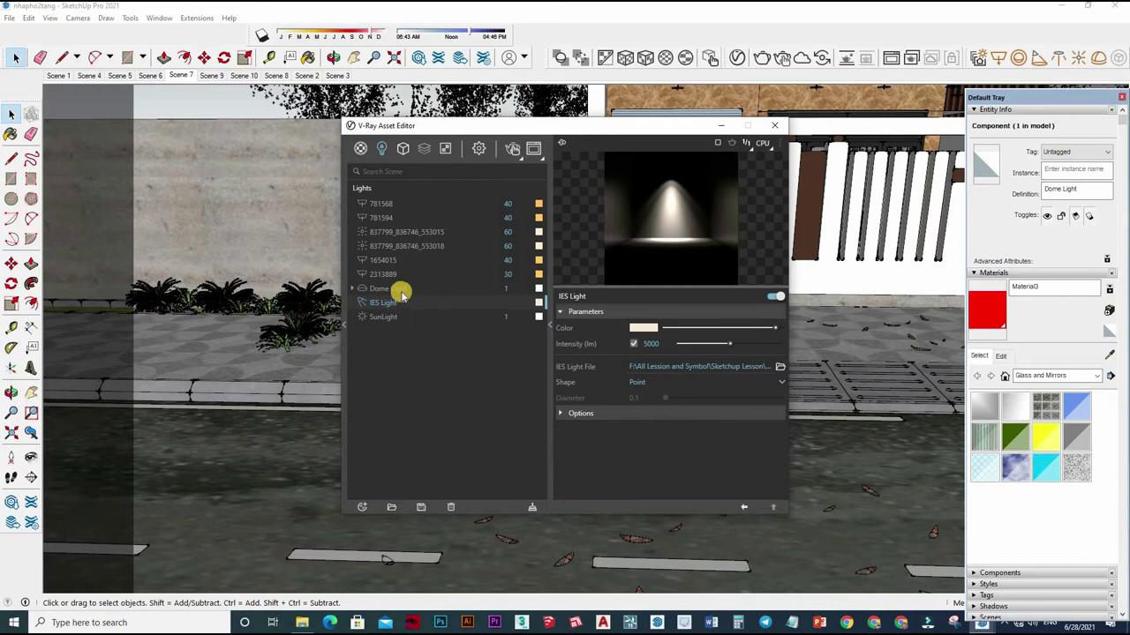
click(408, 289)
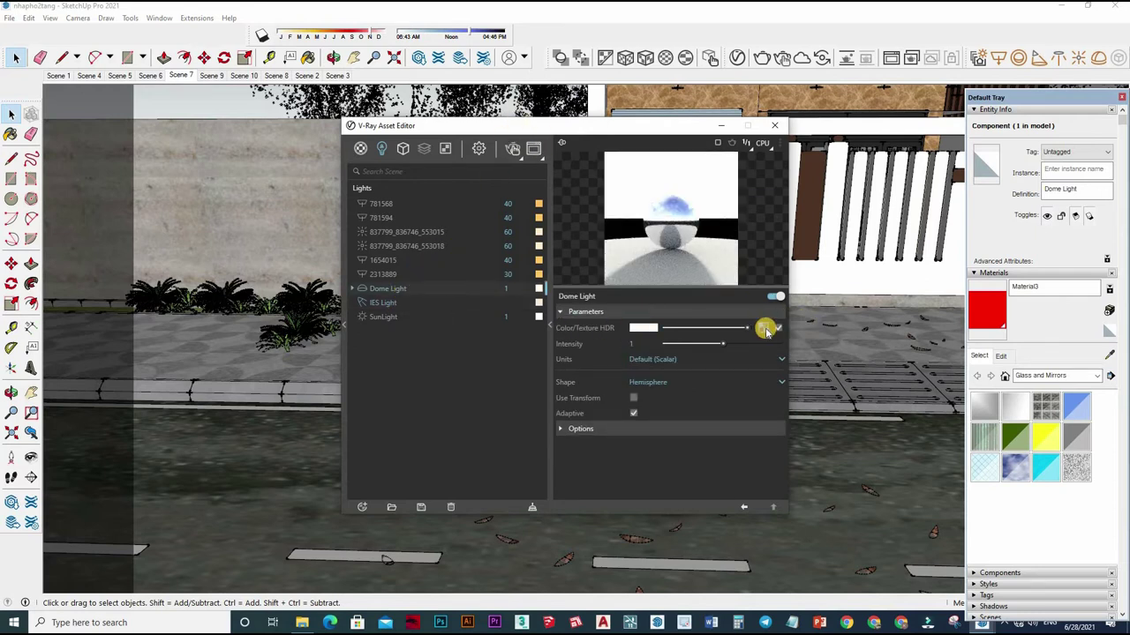
click(762, 328)
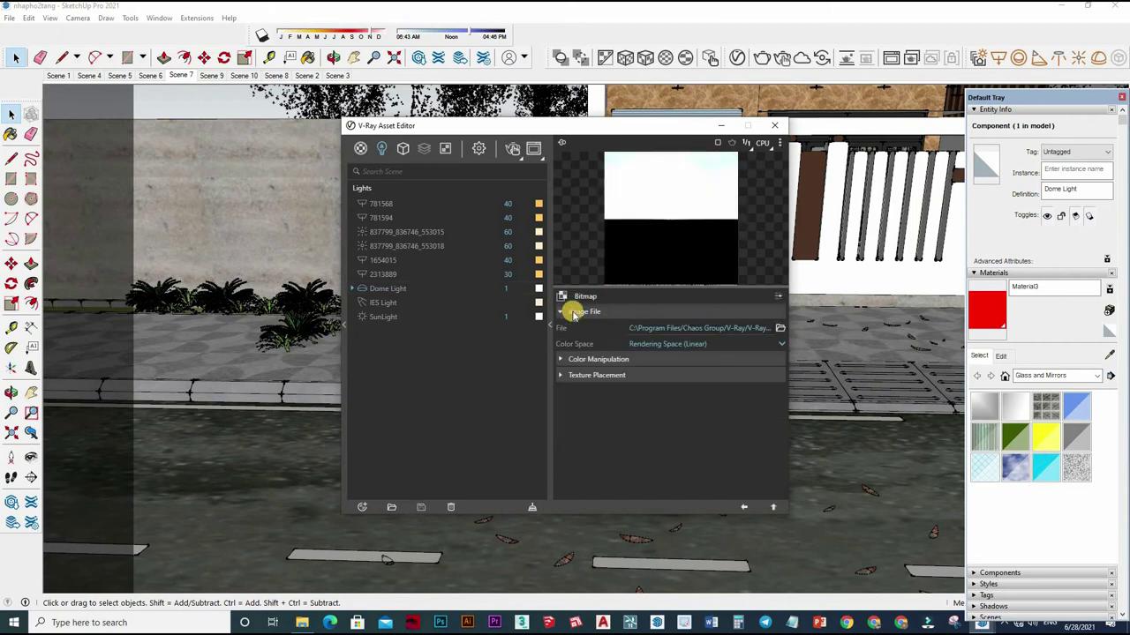
click(590, 305)
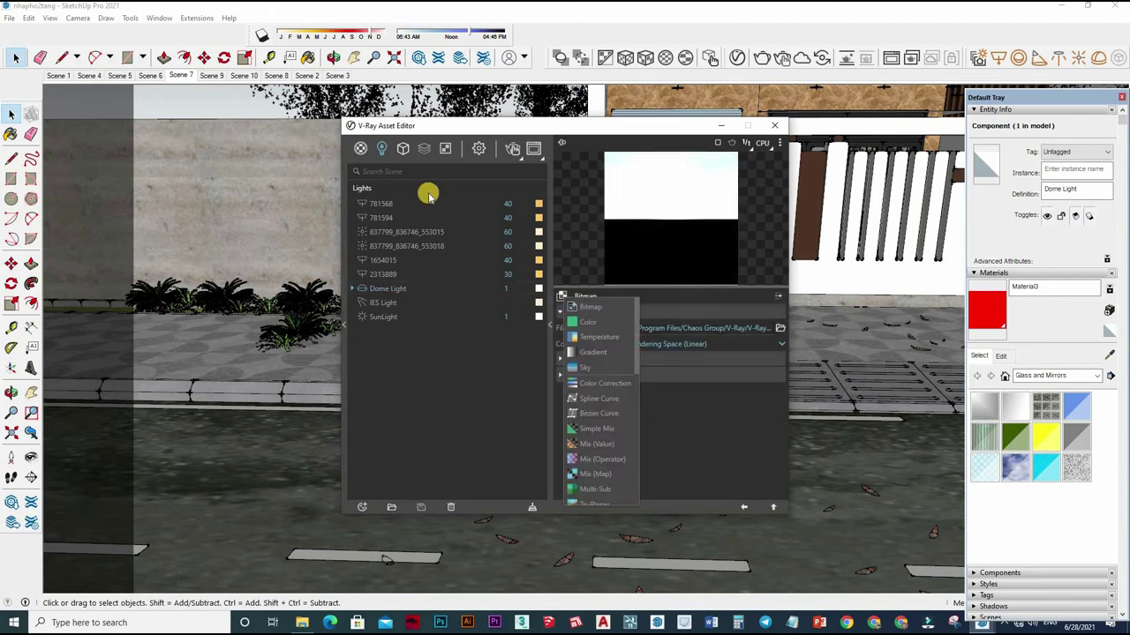
click(574, 319)
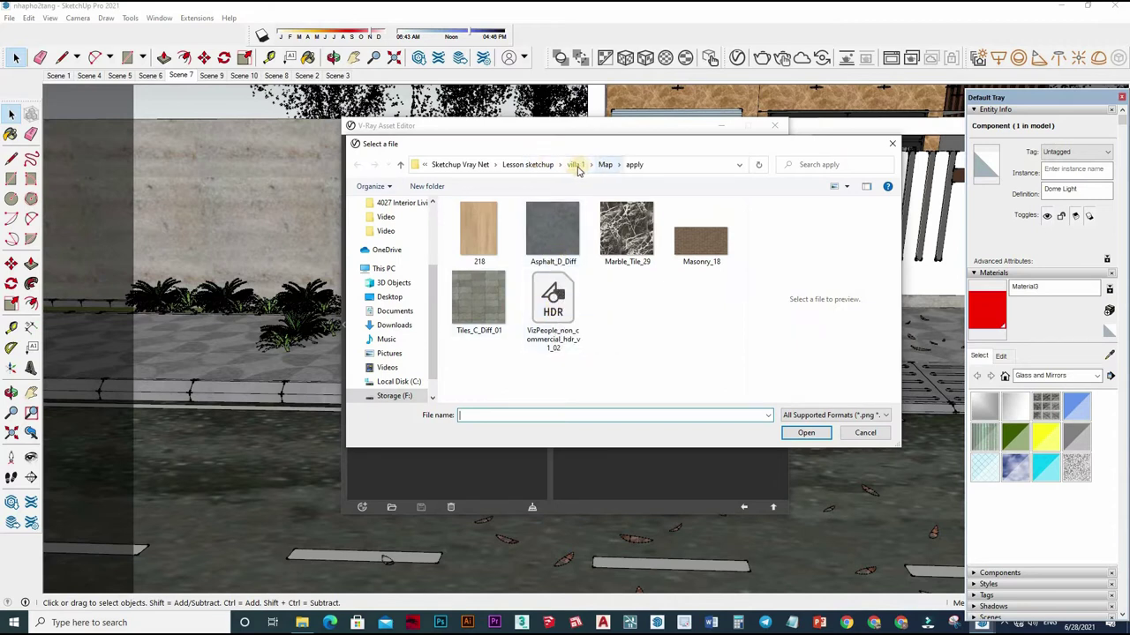
- Go up to the Lesson sketchup folder and search villa 2's map folders
click(572, 165)
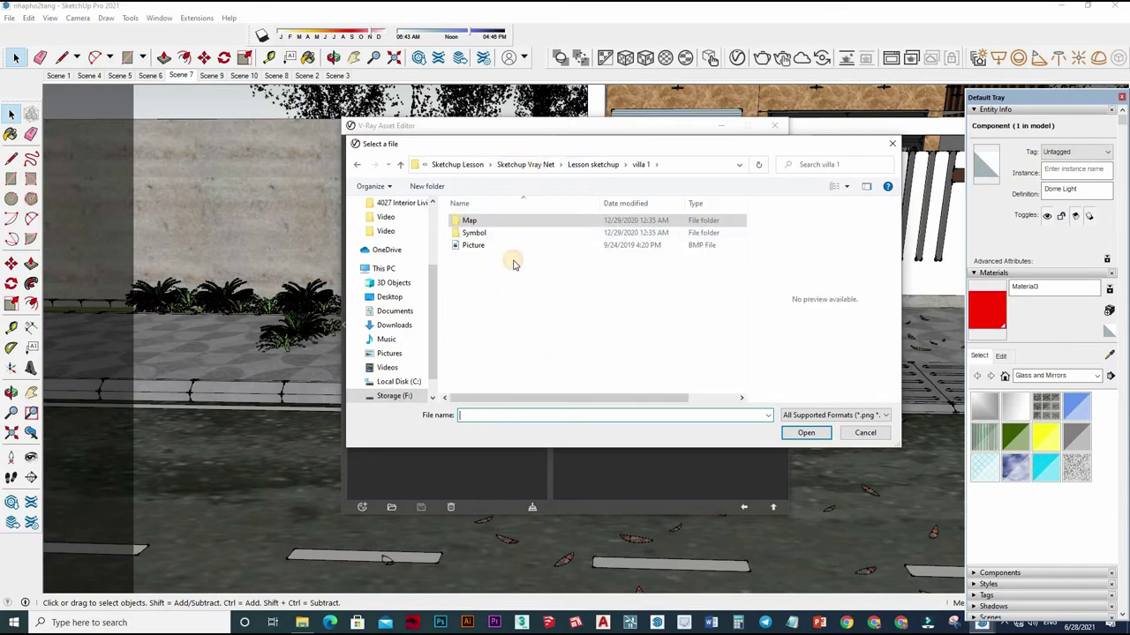
key(alt+Up)
key(alt+Up)
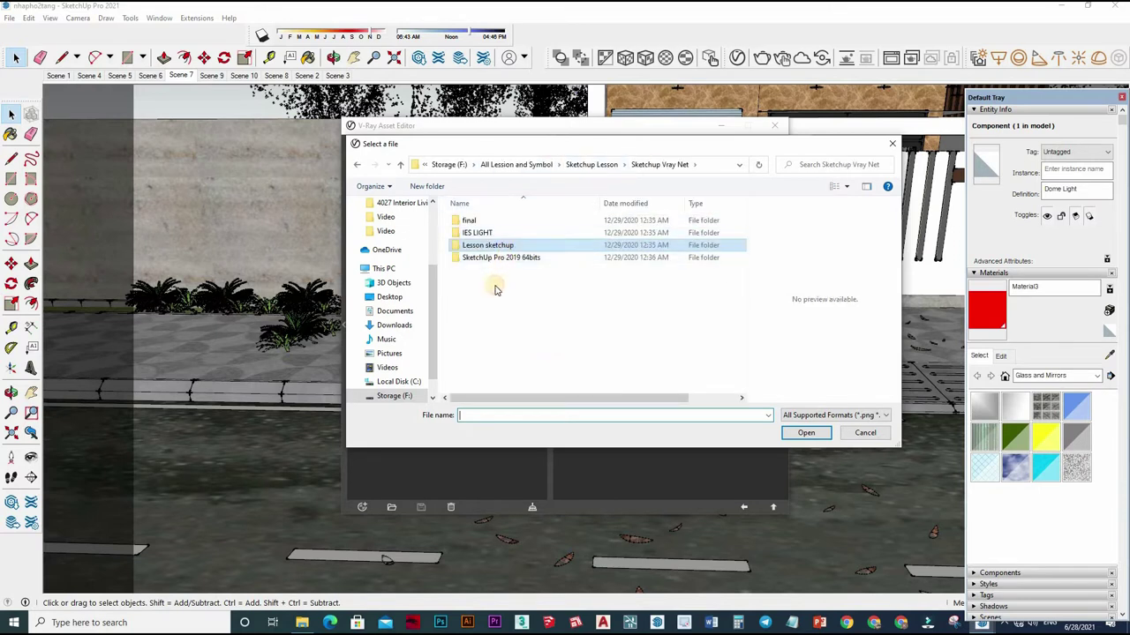
key(Return)
click(477, 306)
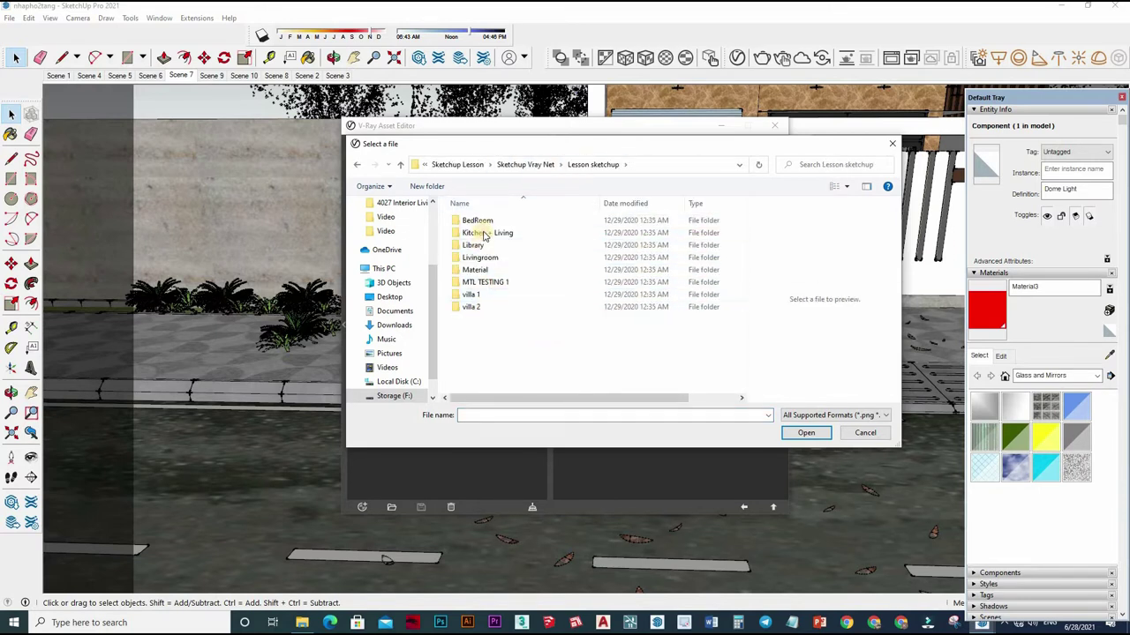
key(Return)
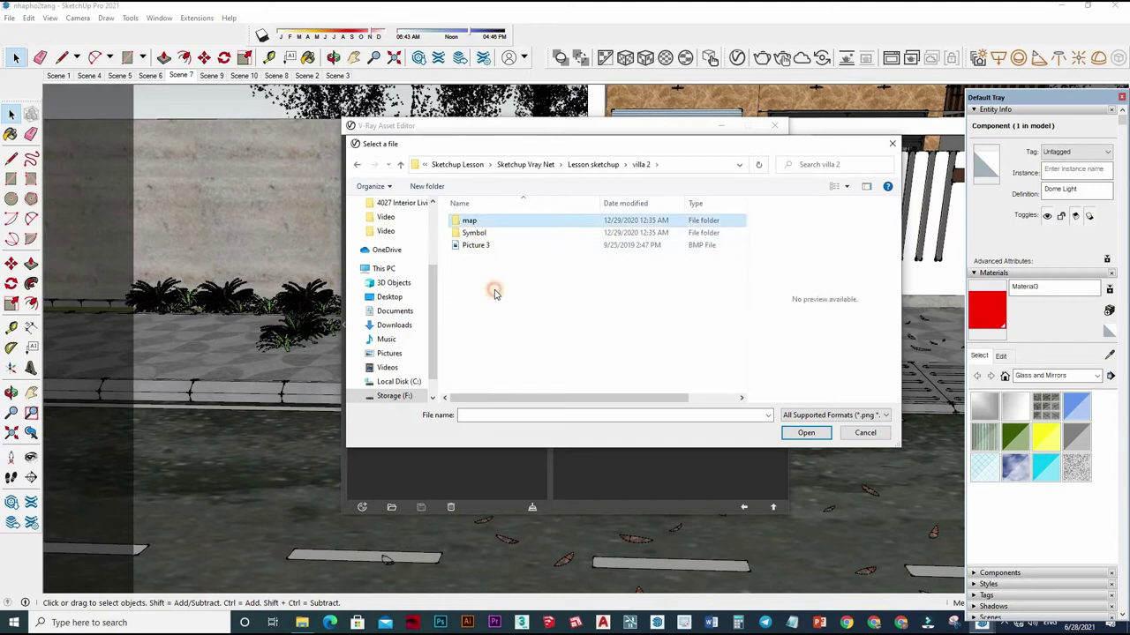
key(Return)
key(Return)
key(Right)
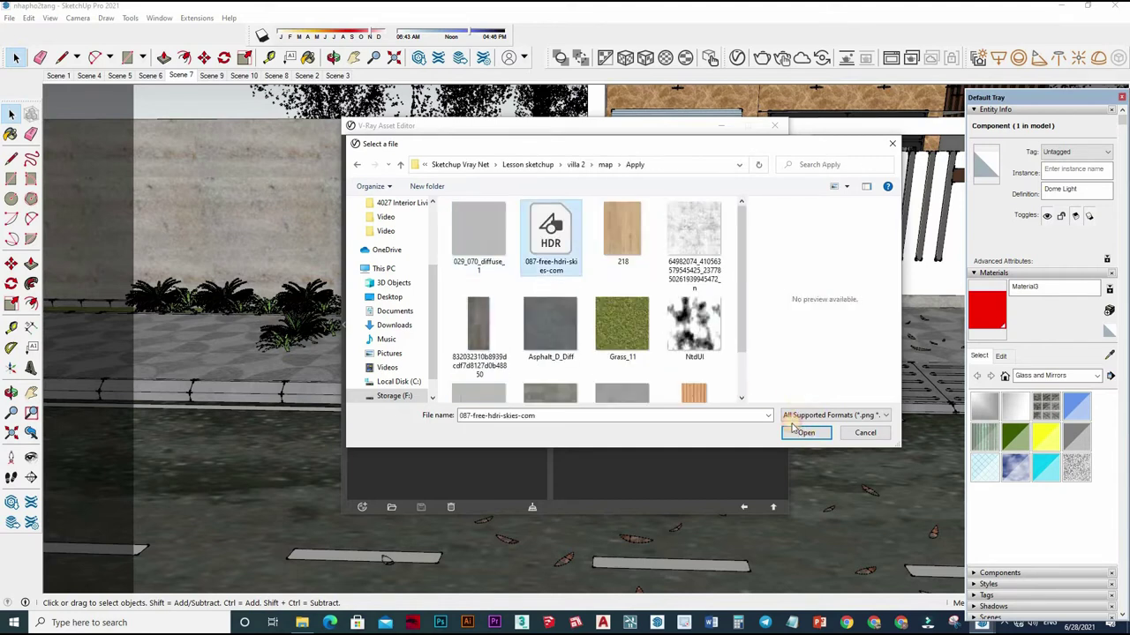
key(Return)
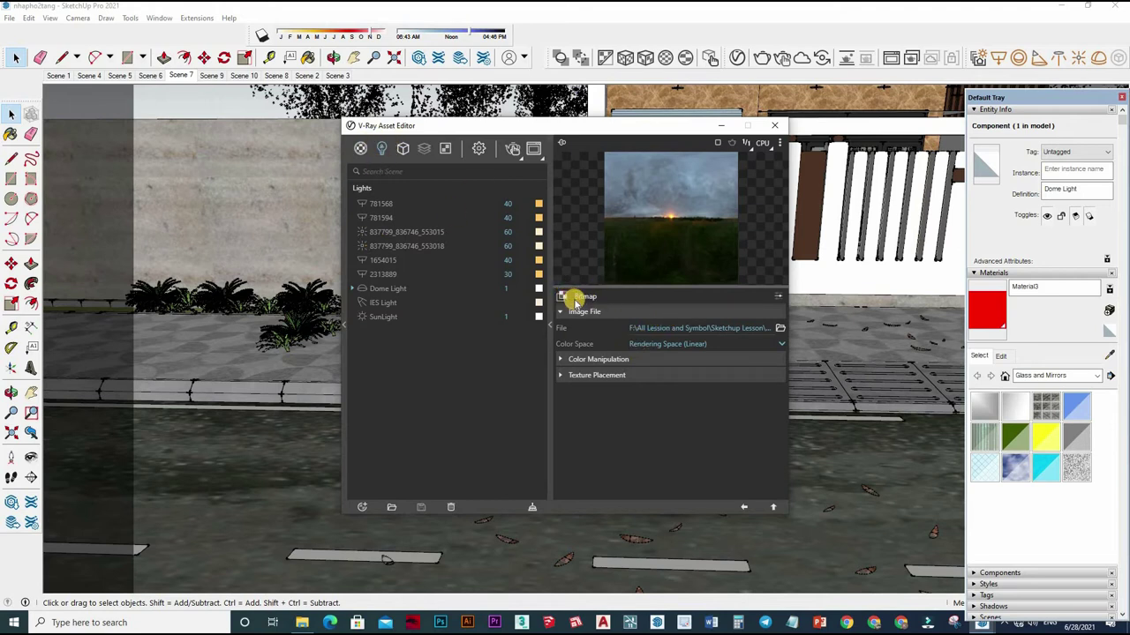
- Load the VizPeople HDR sky file from villa 1 > Map > apply
click(585, 302)
click(521, 182)
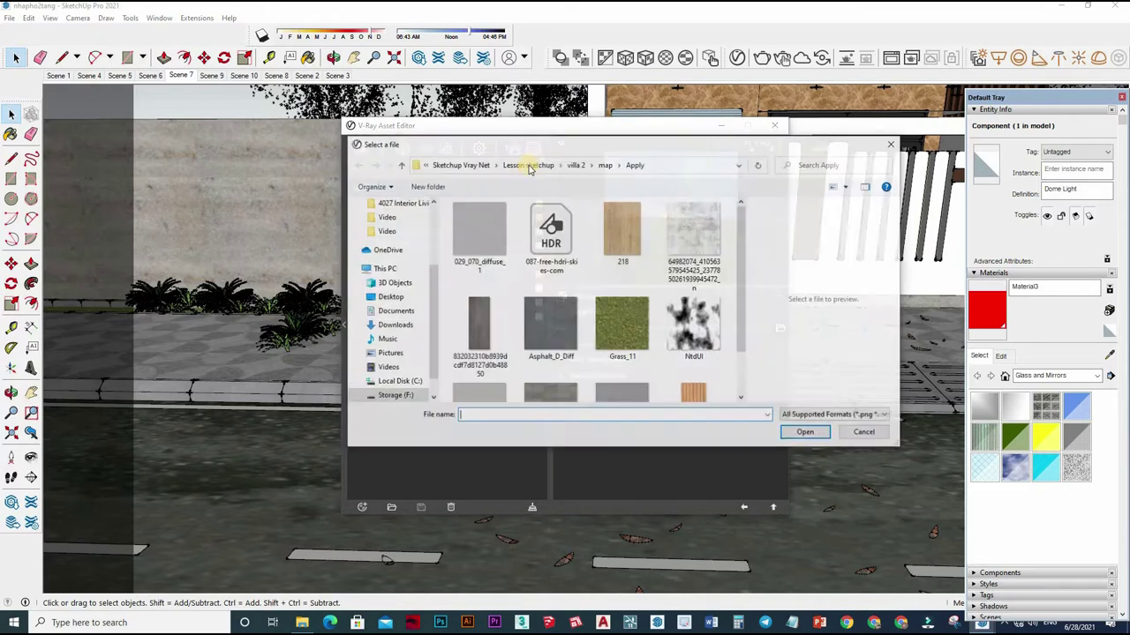
click(547, 164)
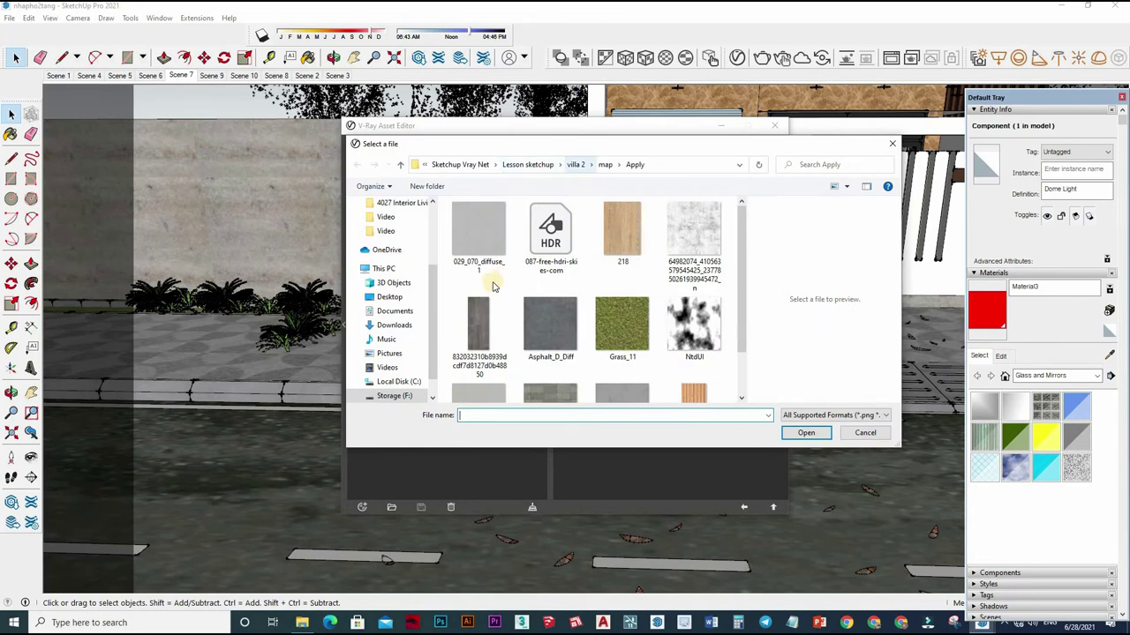
double_click(470, 293)
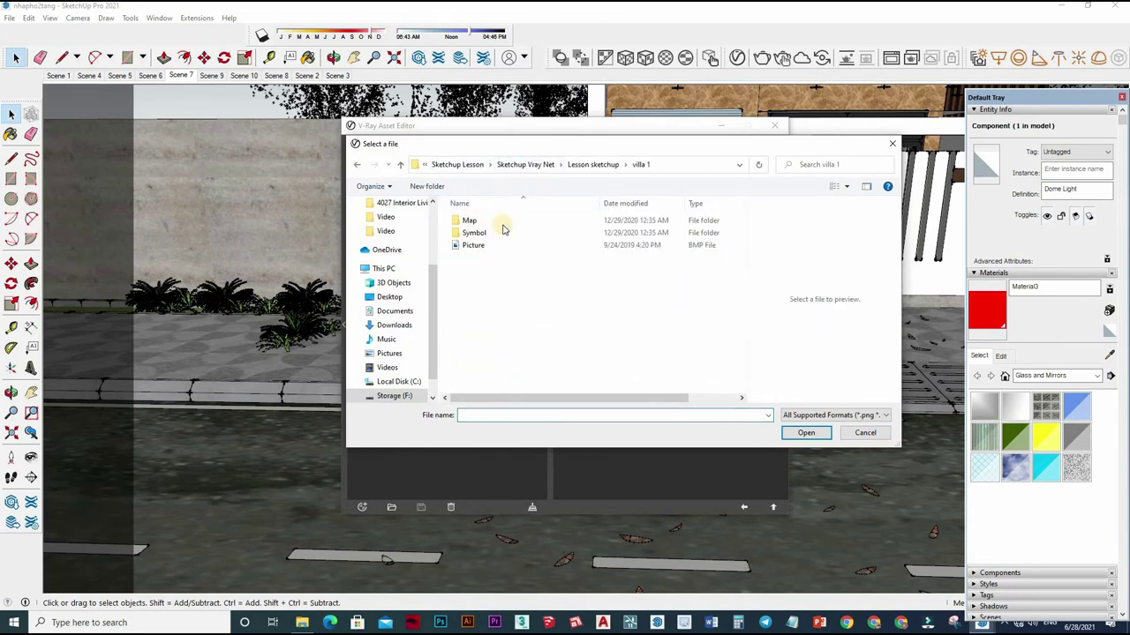
double_click(477, 220)
double_click(479, 230)
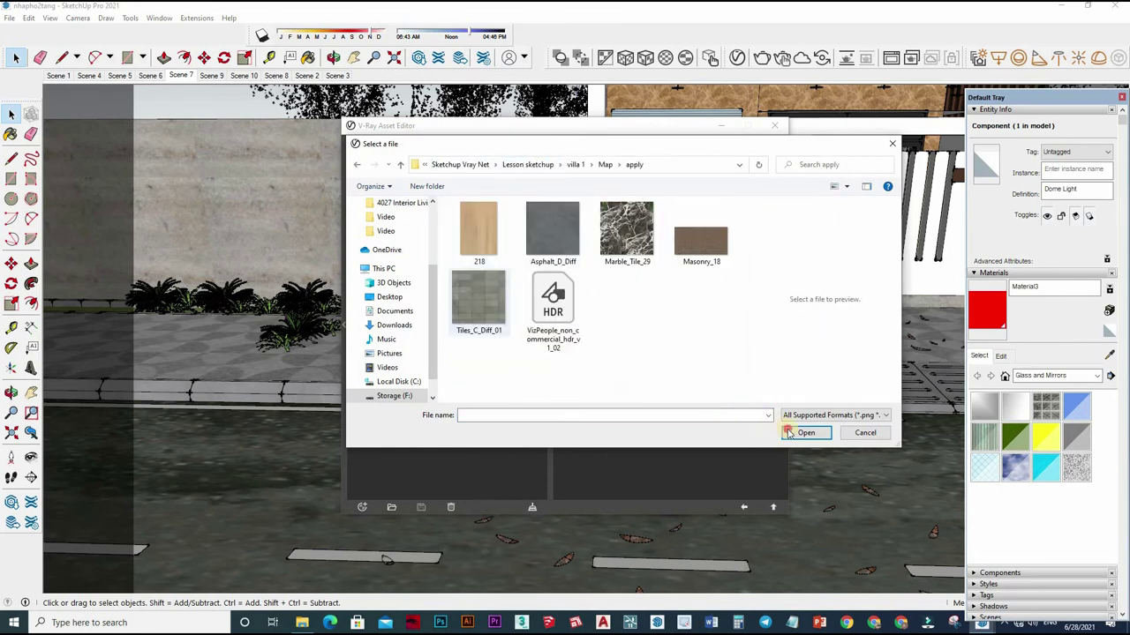
click(552, 304)
key(Return)
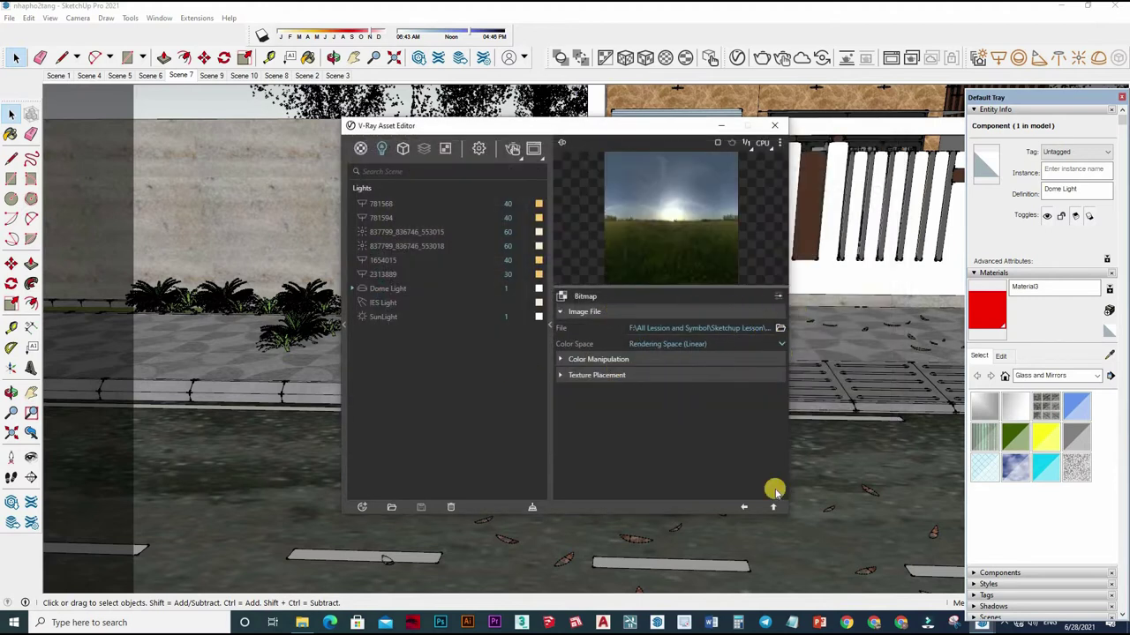
- Change the Dome Light shape to Sphere, set its intensity to 5, and close the Asset Editor
click(771, 508)
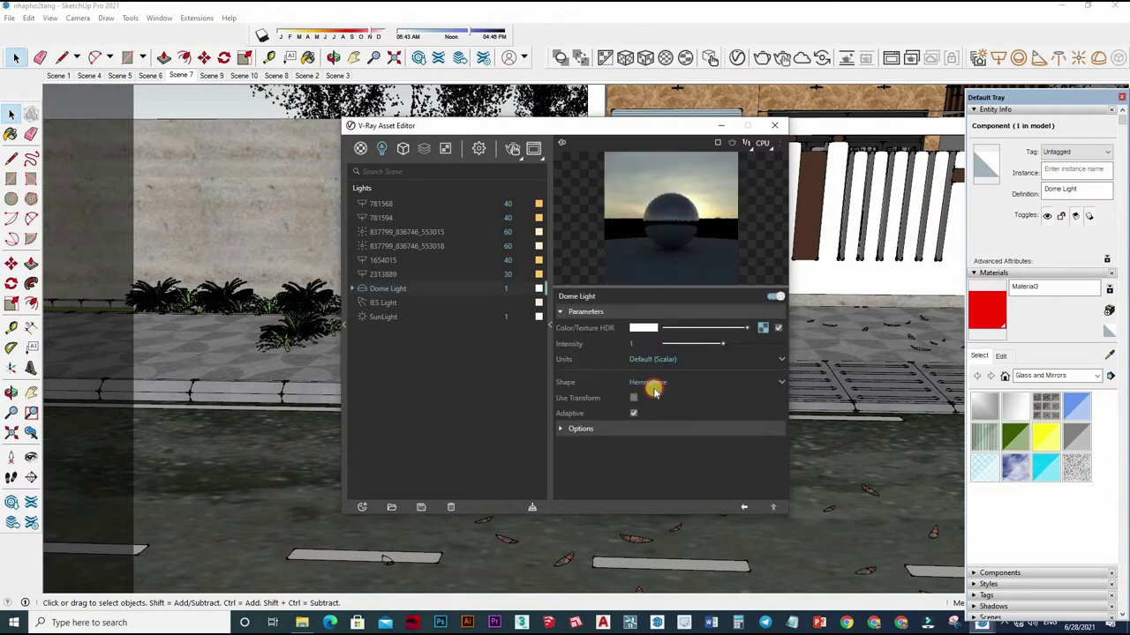
click(657, 383)
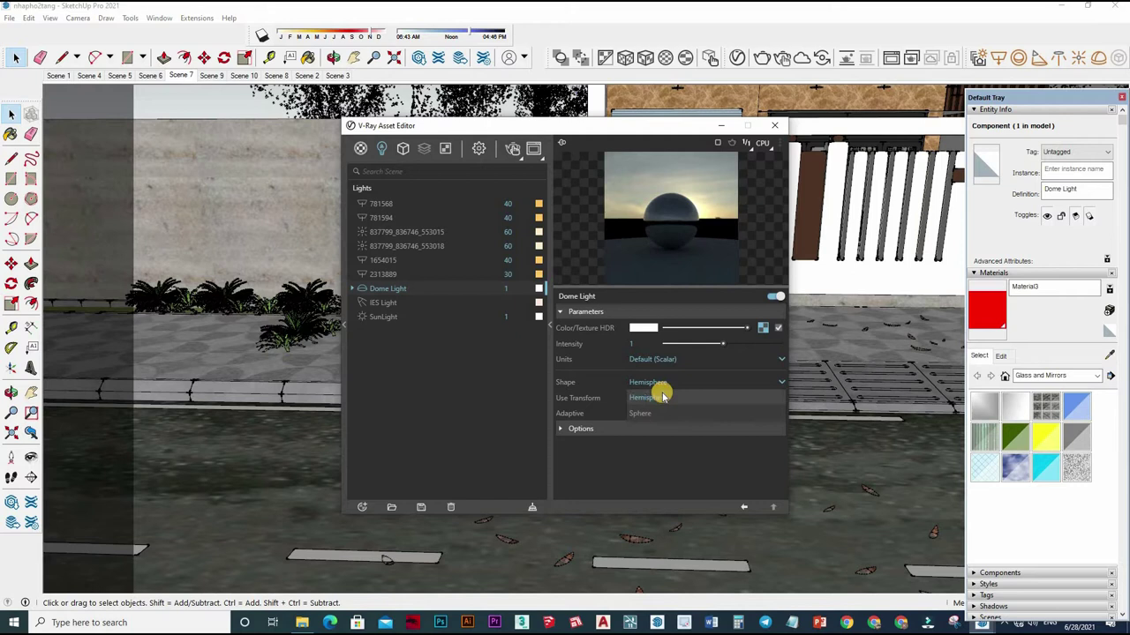
click(653, 413)
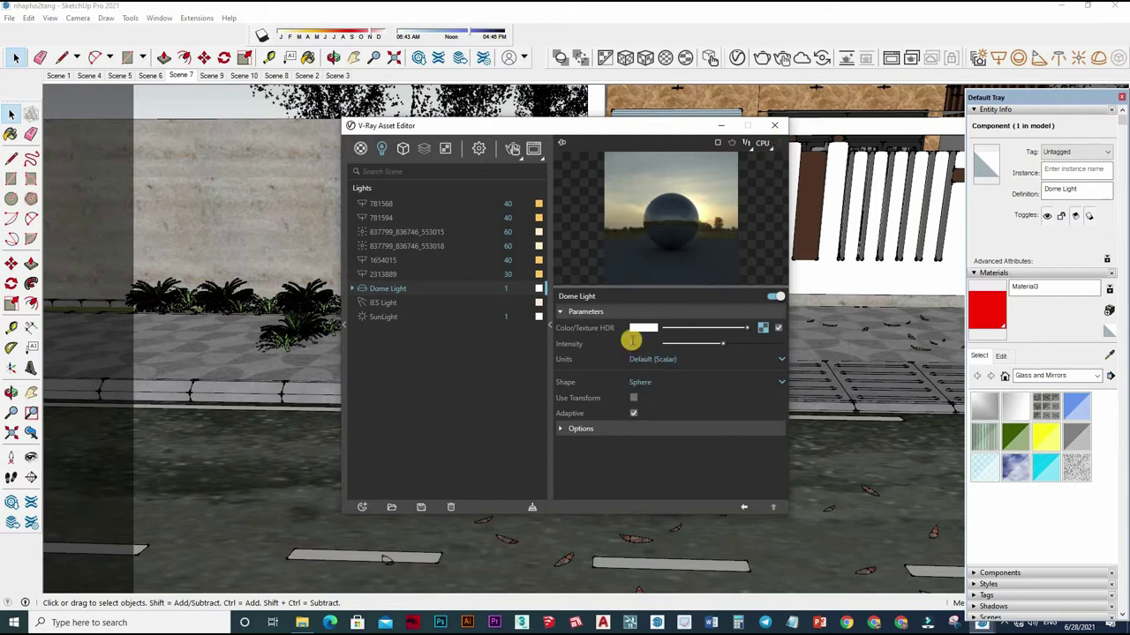
click(614, 344)
text(5)
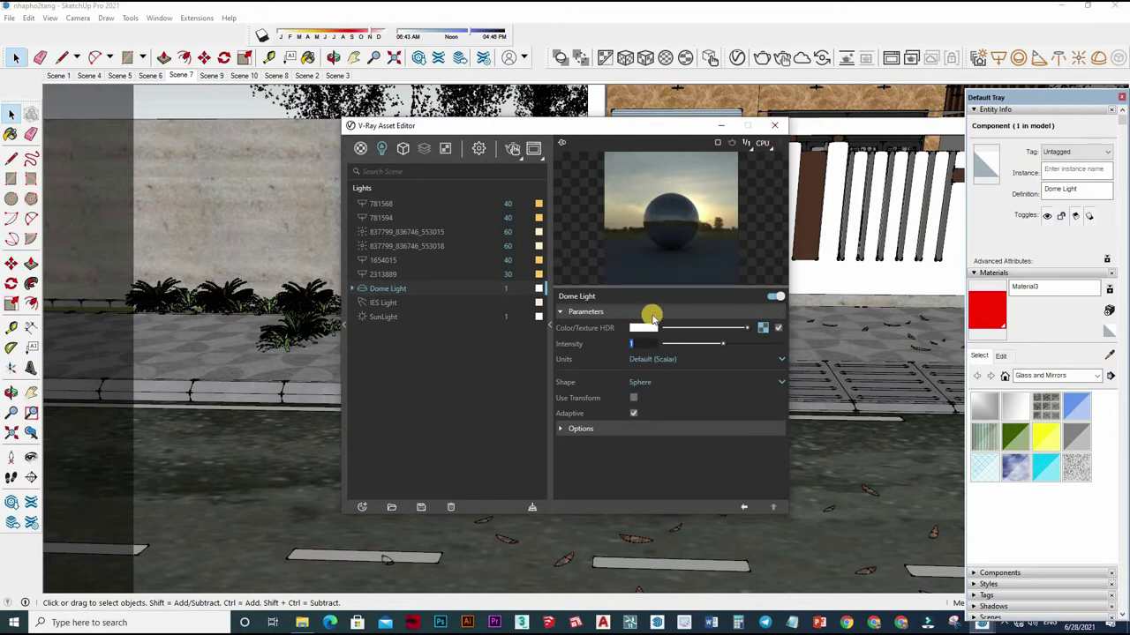
key(Return)
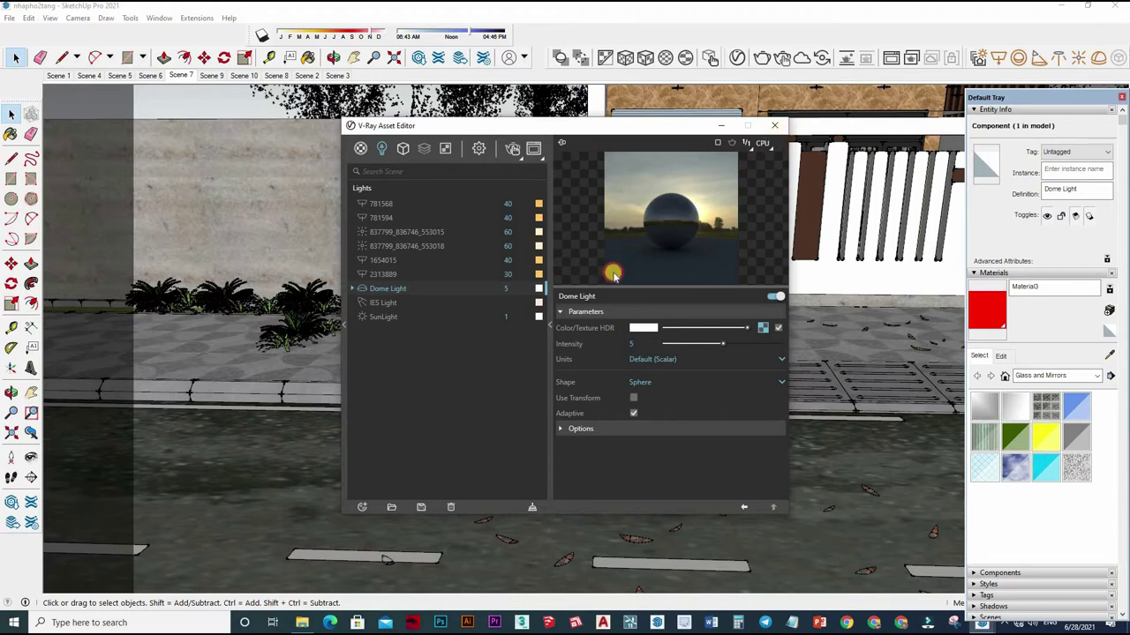
click(774, 126)
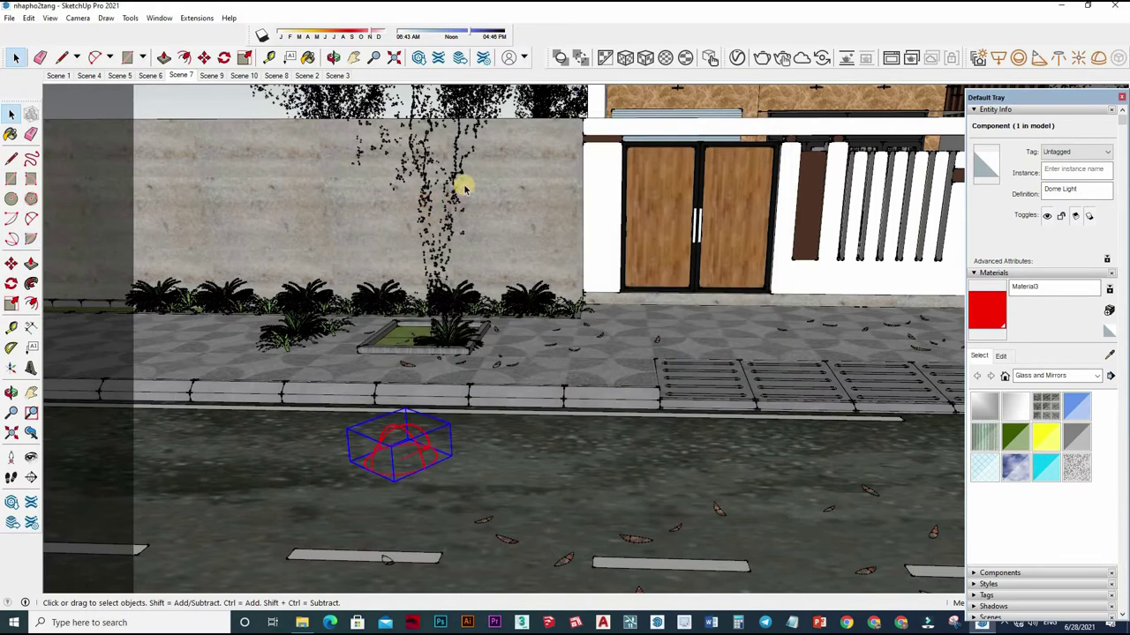
- Zoom out to show the whole facade, both trees and the red car, and deselect the dome light
scroll(down, 3)
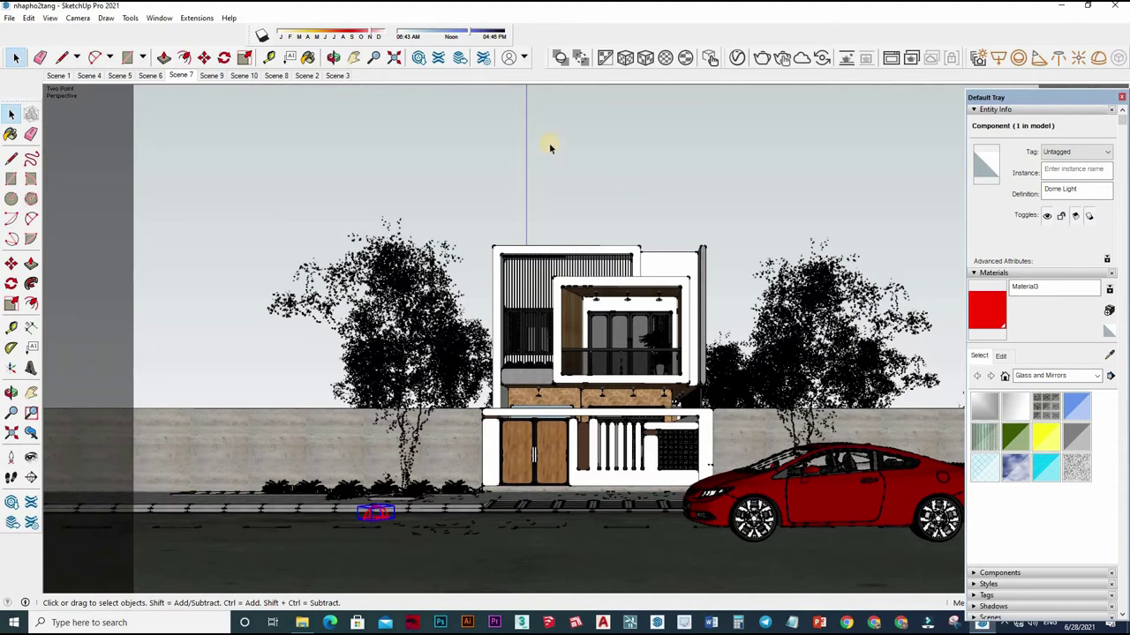
click(803, 101)
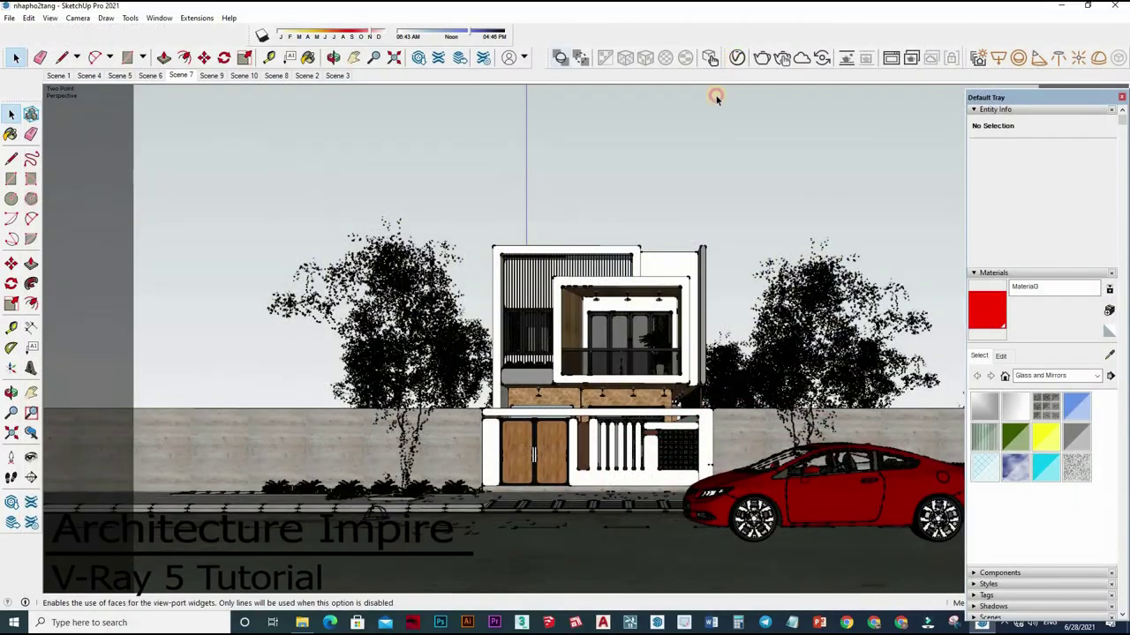
- Raise the Dome Light intensity to 20
click(560, 58)
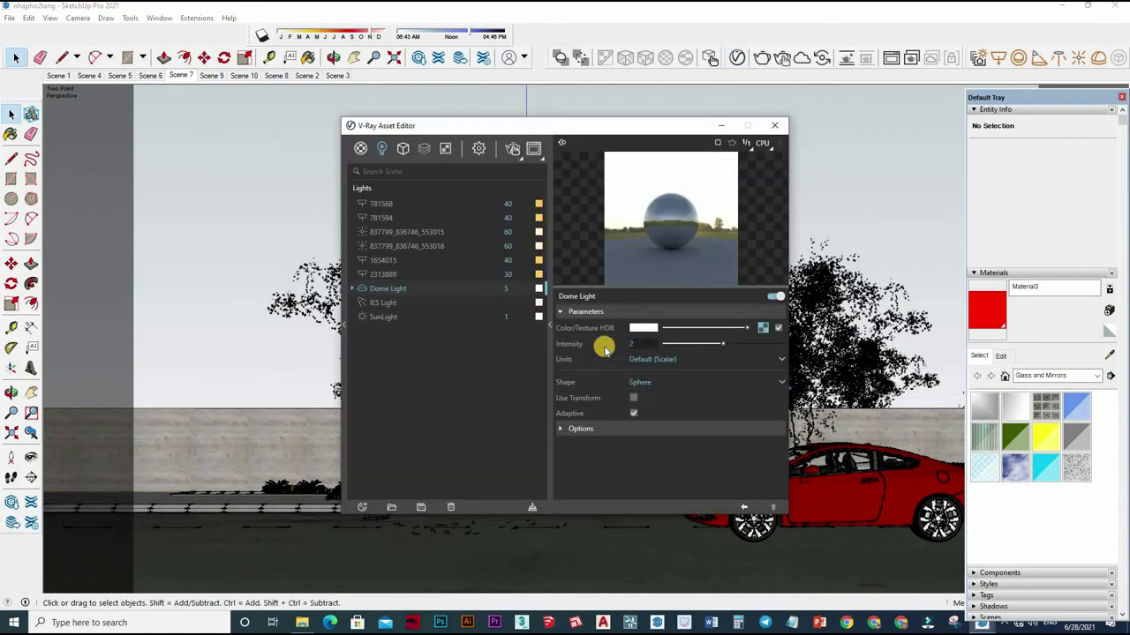
text(0)
key(Return)
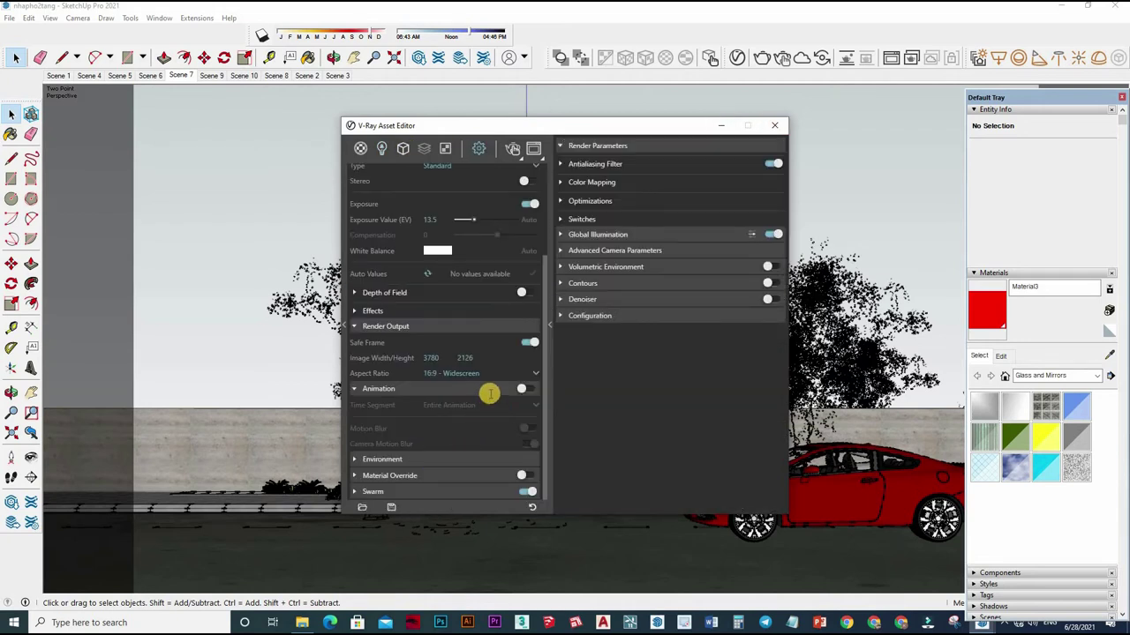
- Set the environment background intensity to 5 and close the Asset Editor
click(441, 459)
scroll(down, 3)
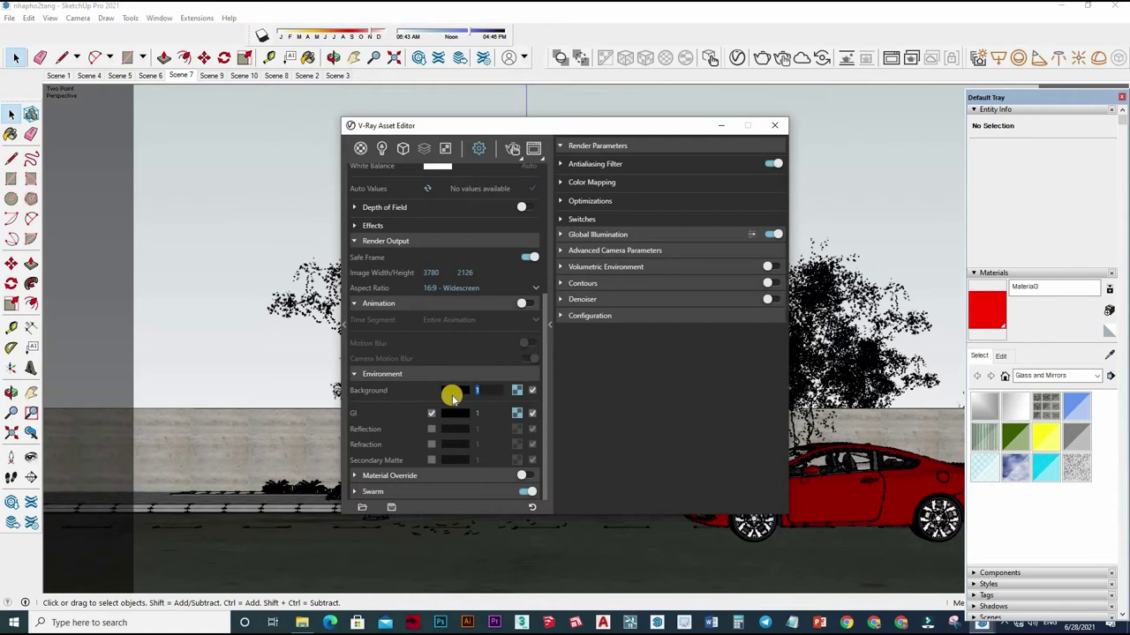
text(5)
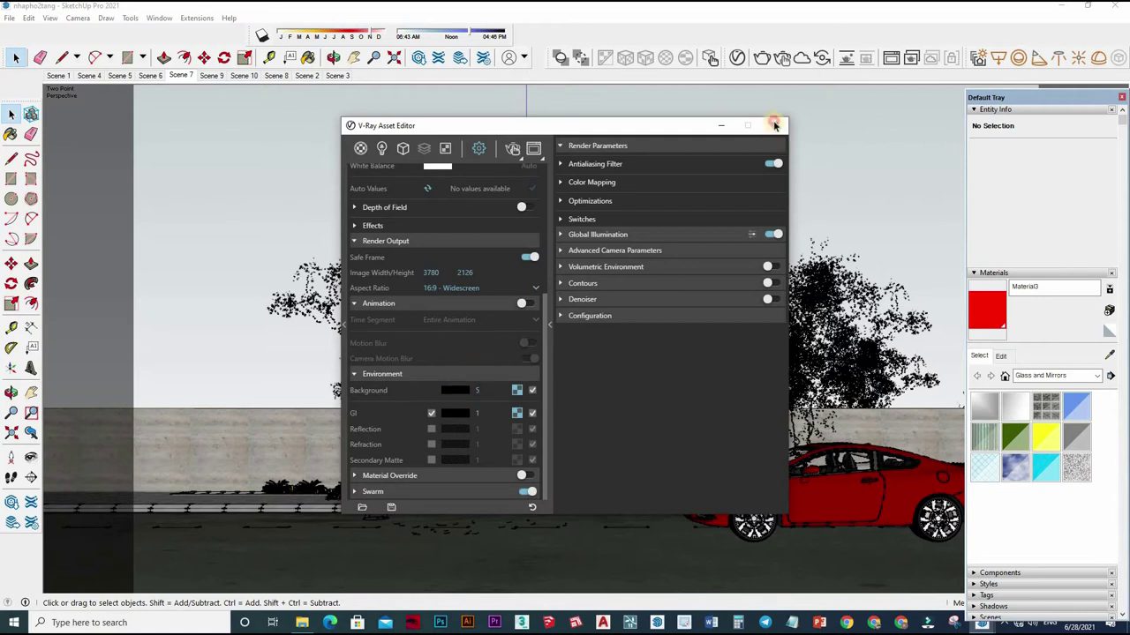
click(774, 125)
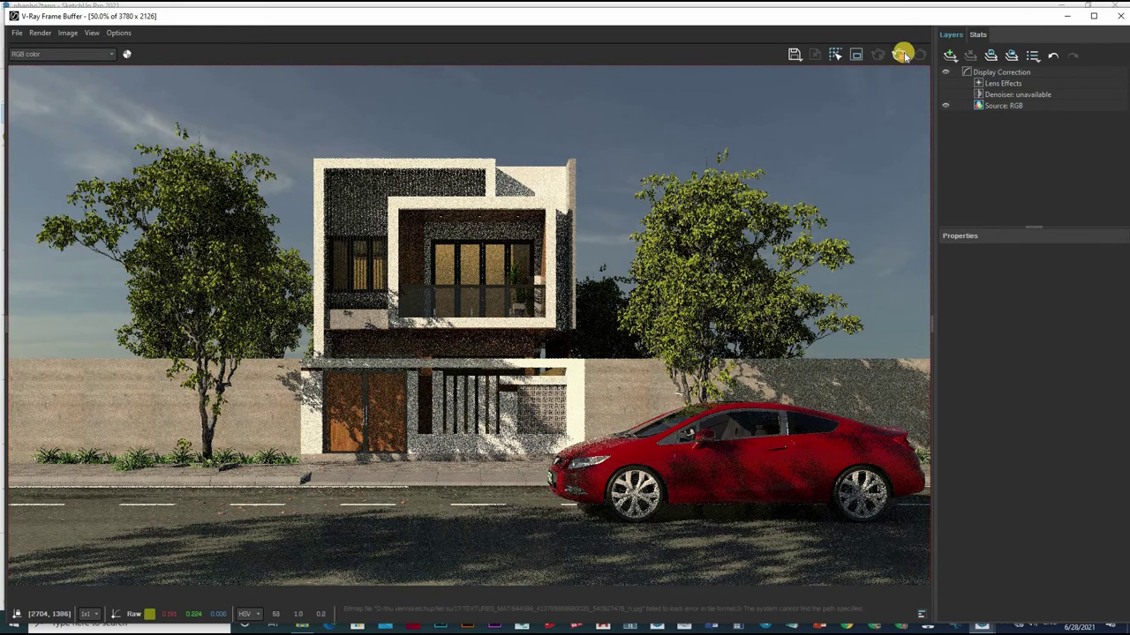
- Stop the running test render of the house
click(898, 55)
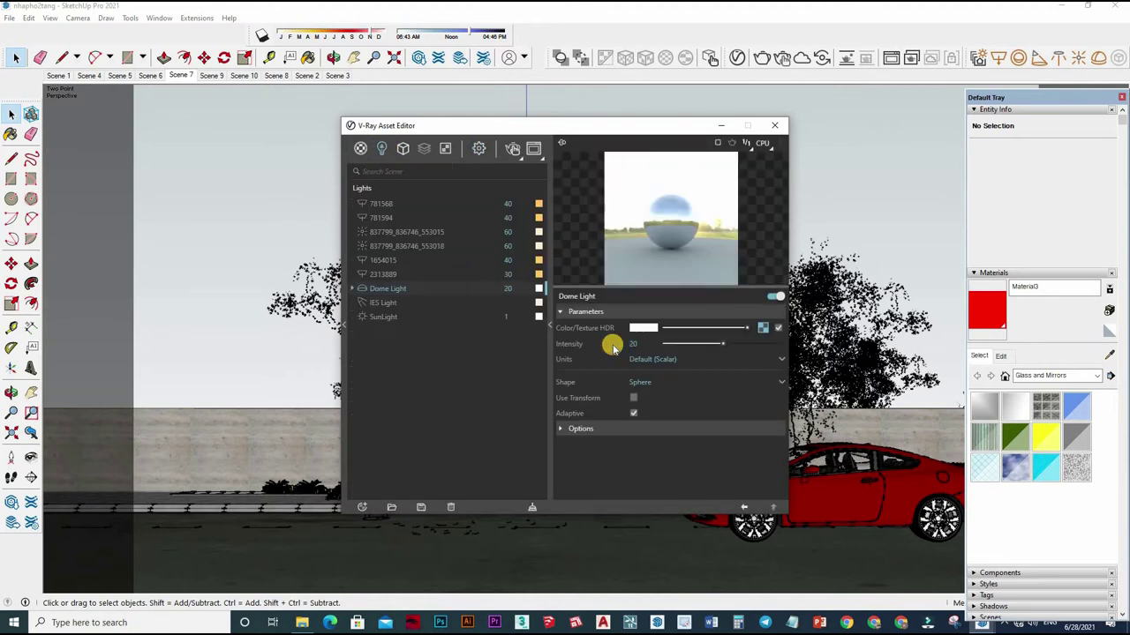
- Set the Dome Light intensity to 30 and close the Asset Editor
text(30)
key(Return)
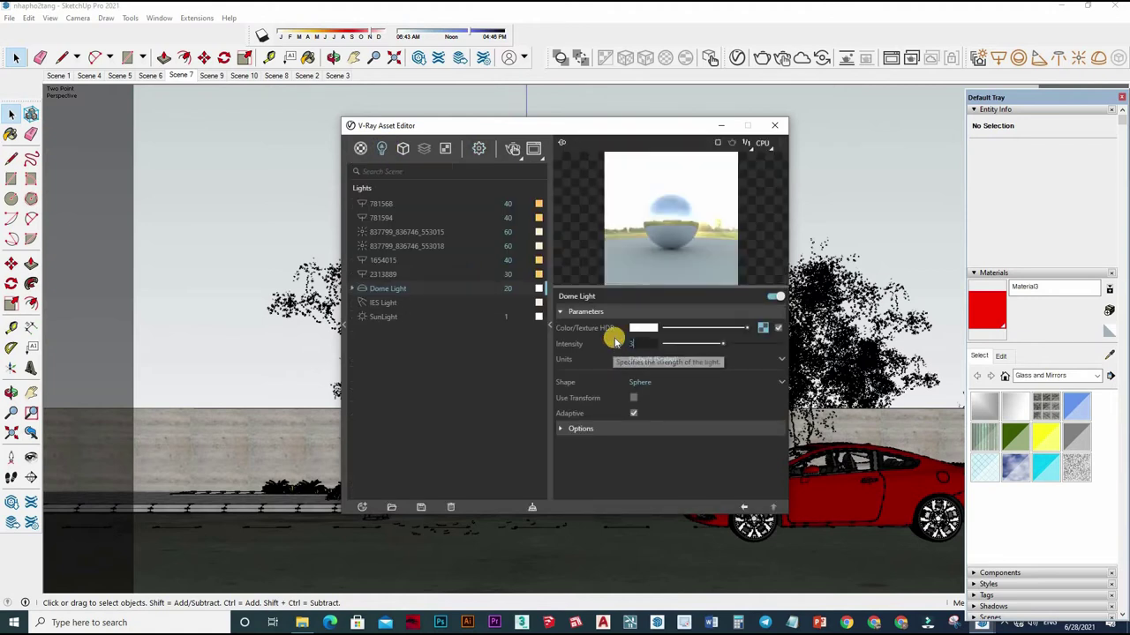
click(777, 130)
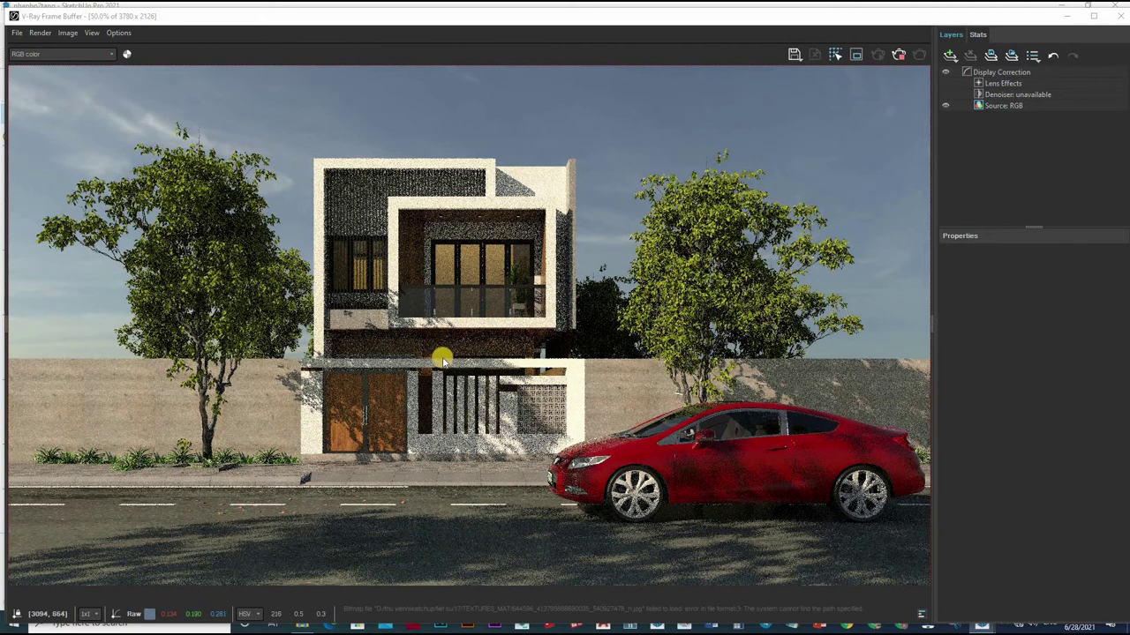
- Inspect the house test render, then stop it
scroll(down, 3)
scroll(up, 3)
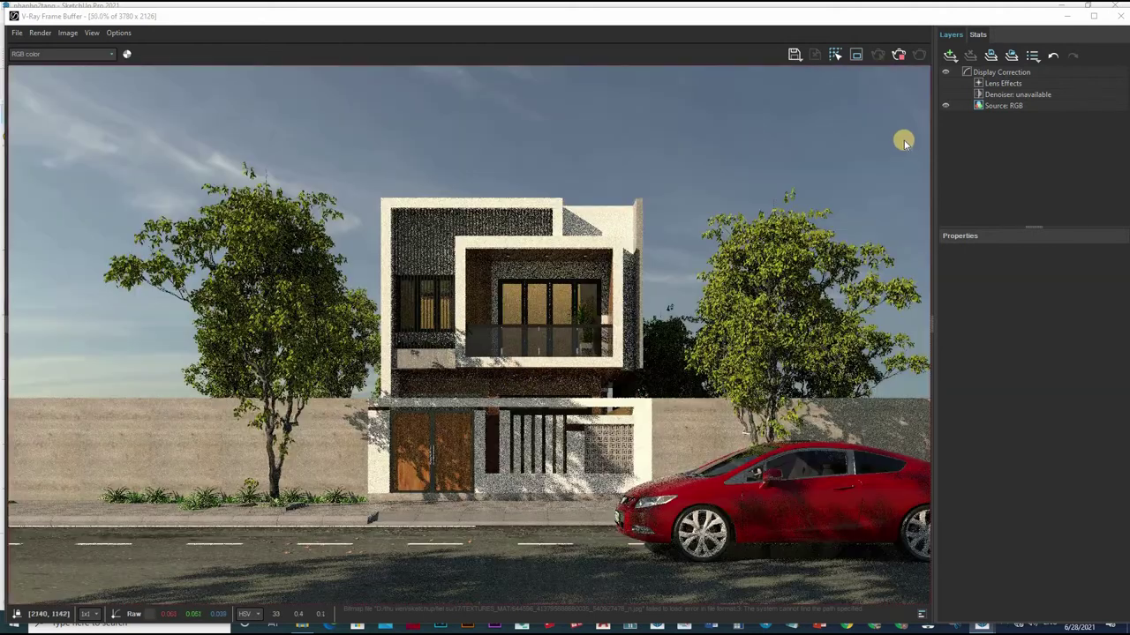
scroll(down, 3)
scroll(up, 3)
click(900, 56)
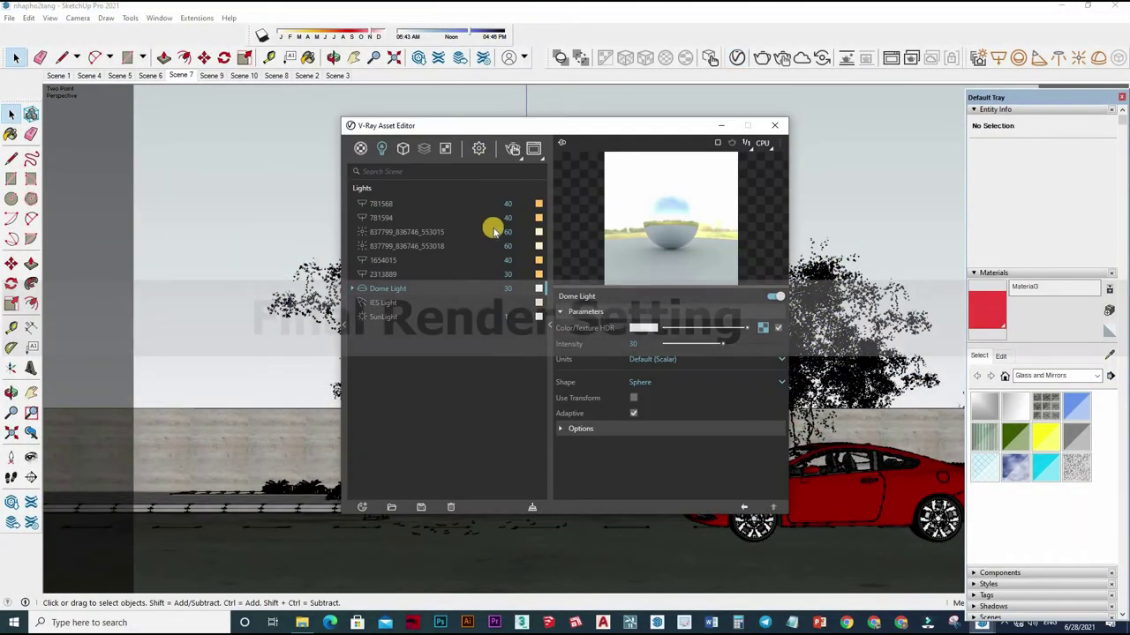
- In Global Illumination settings, set irradiance map Interpolation to 50 and Subdivs to 80
click(479, 148)
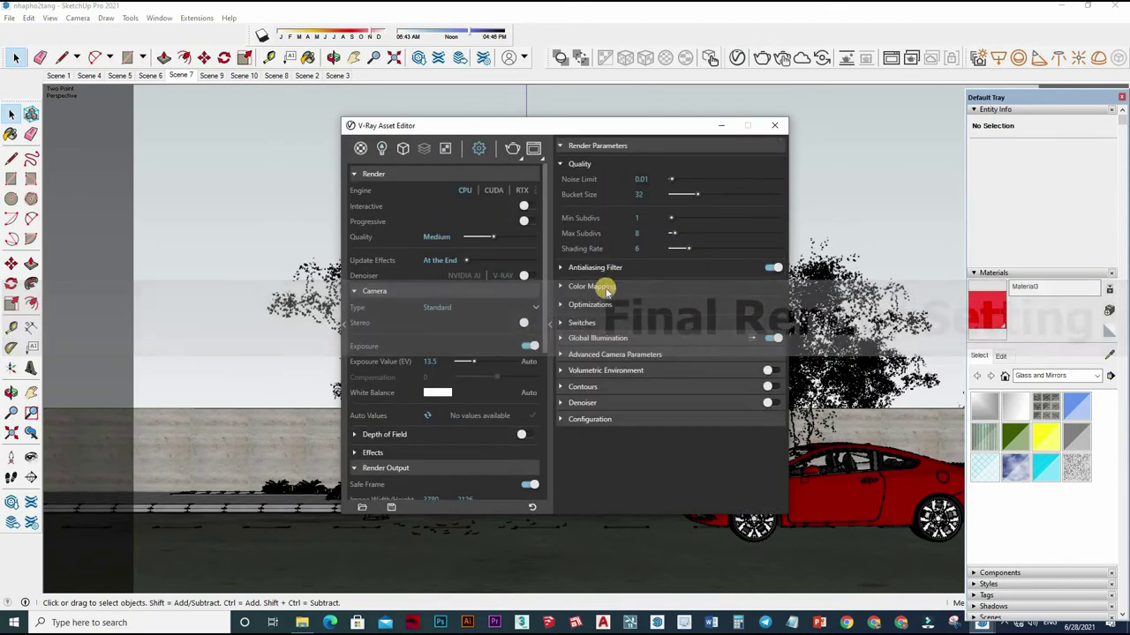
click(639, 273)
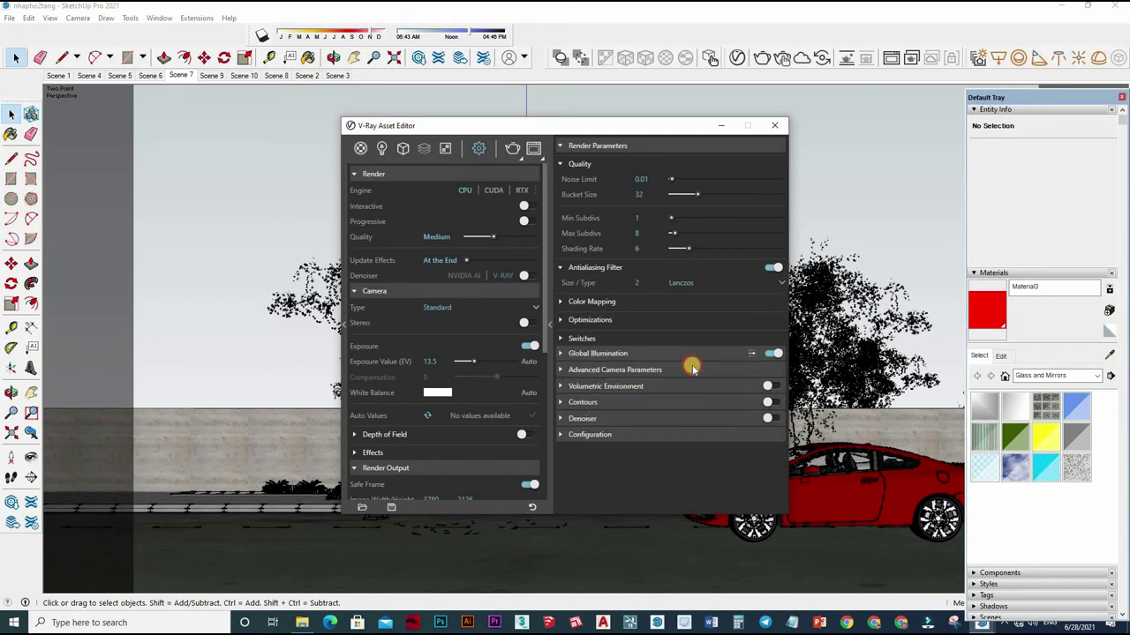
click(661, 429)
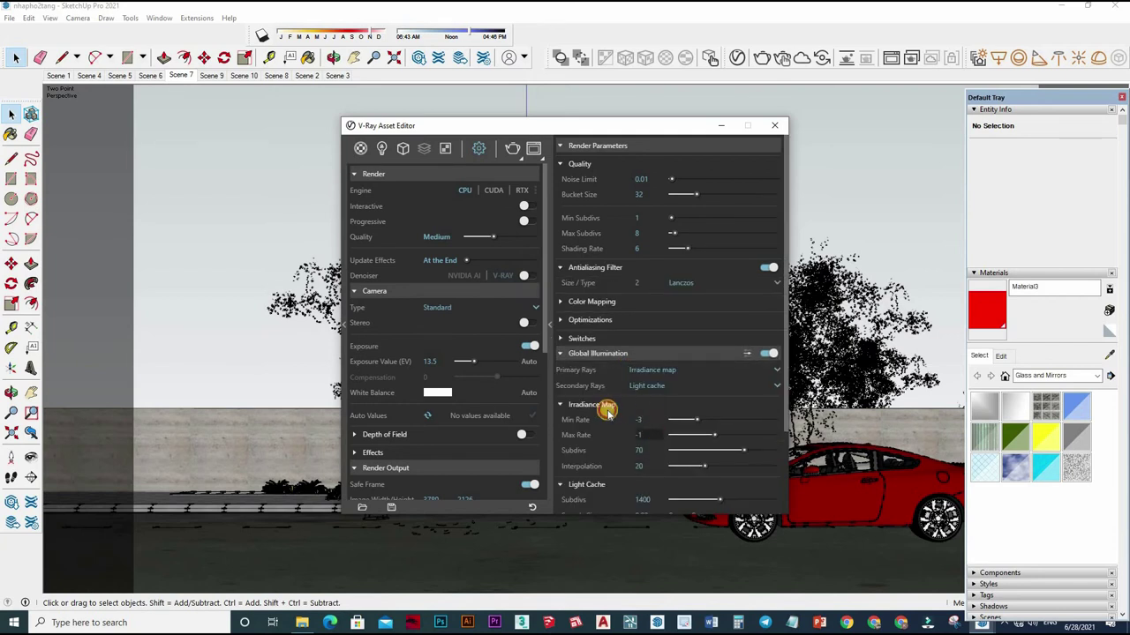
scroll(down, 3)
click(608, 409)
mouse_move(638, 465)
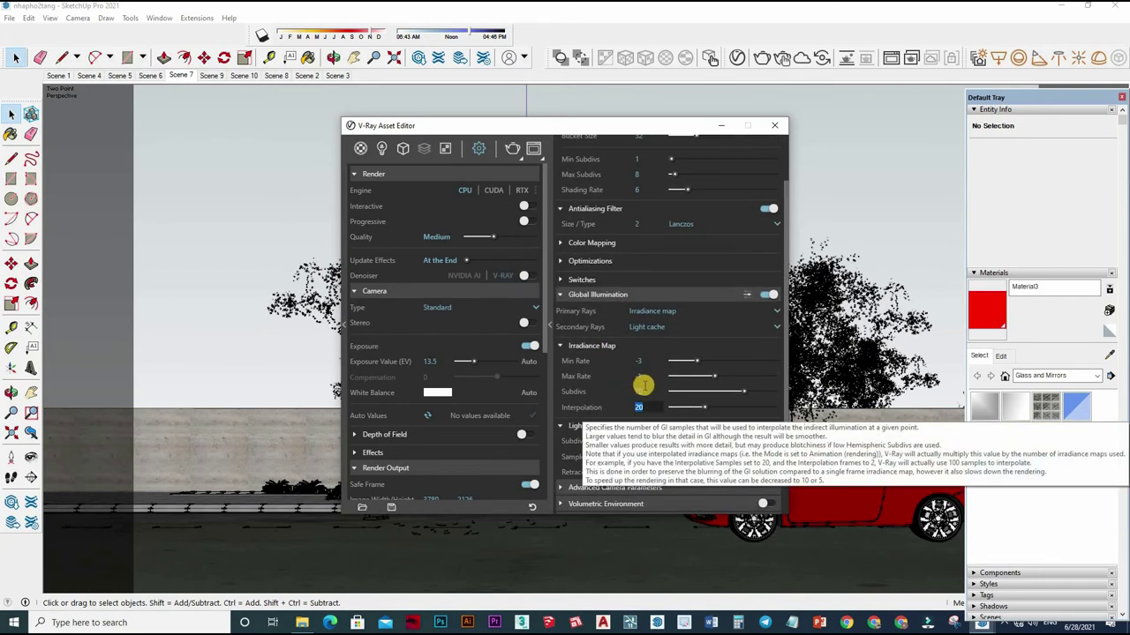
click(643, 391)
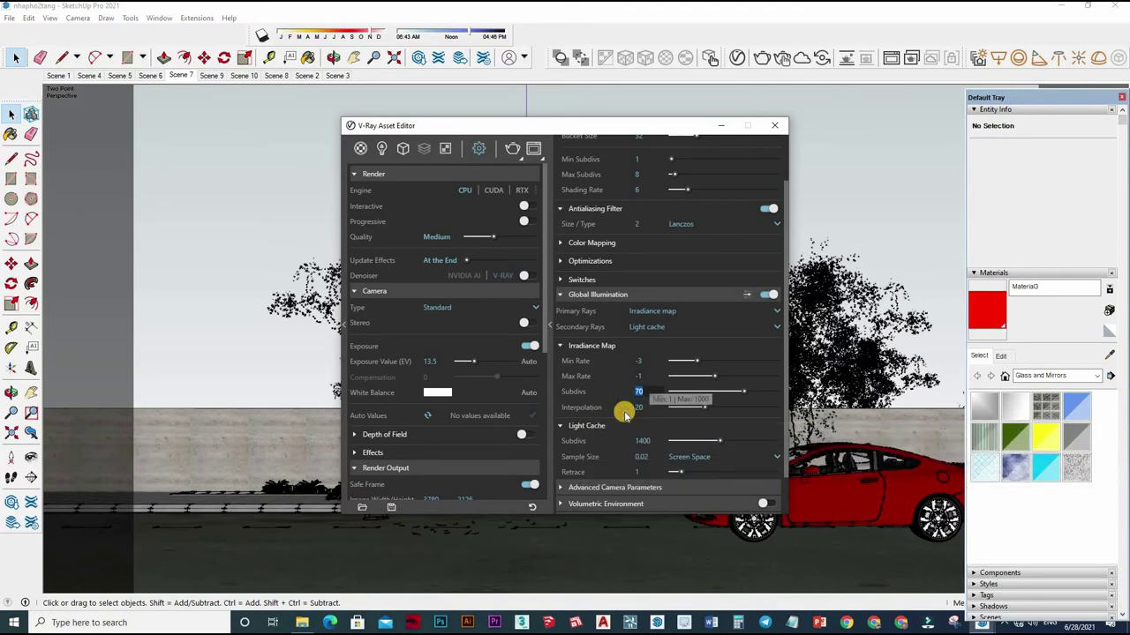
text(50)
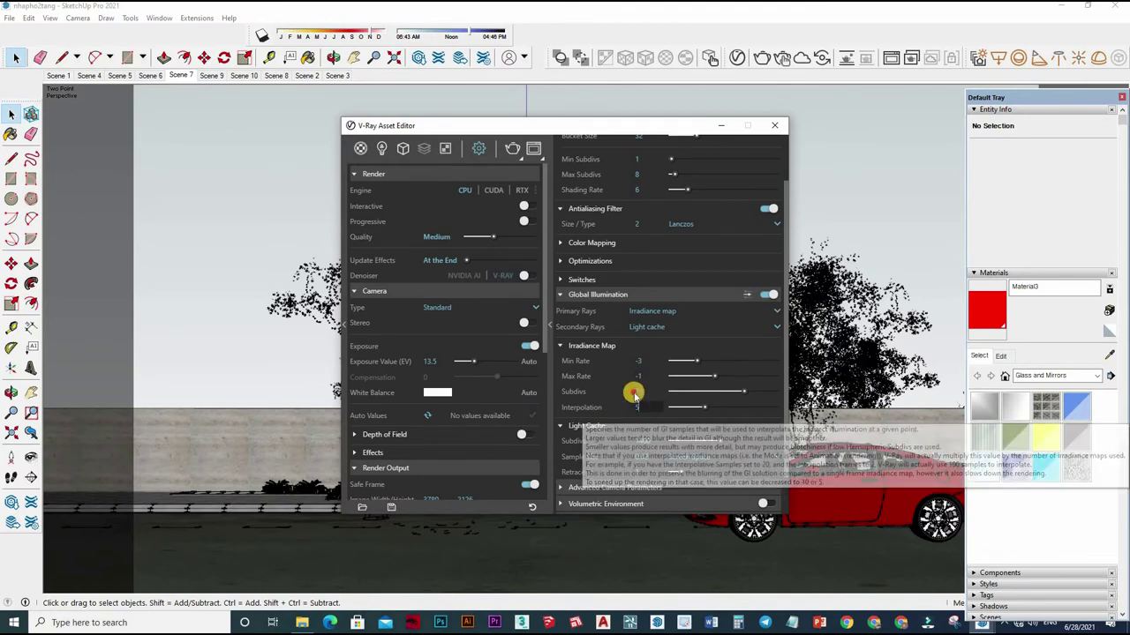
key(Return)
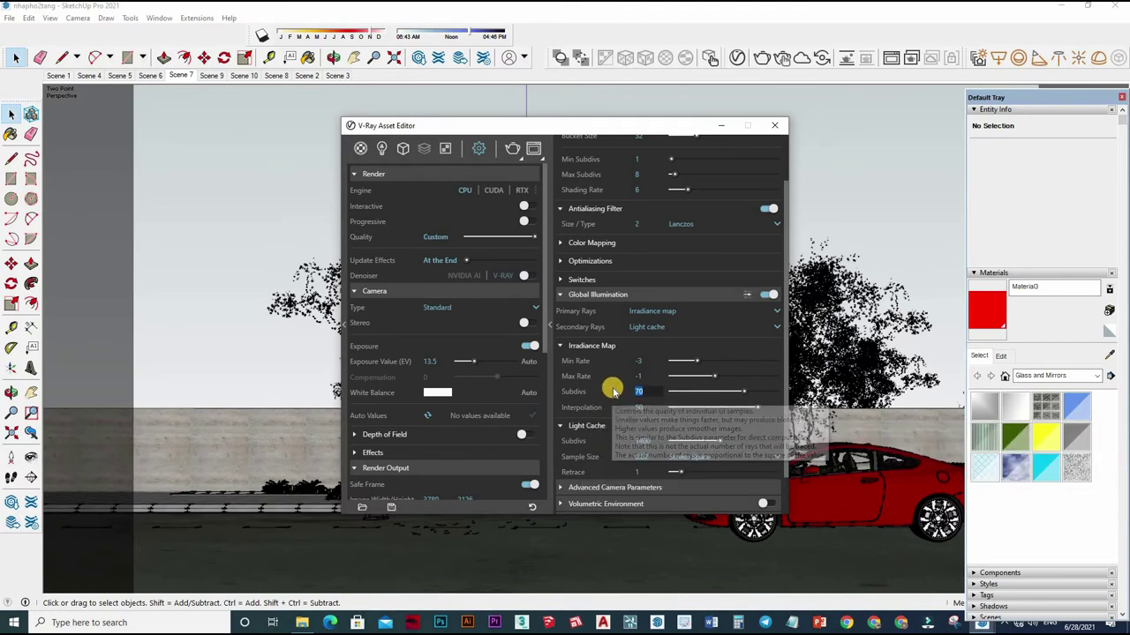
text(80)
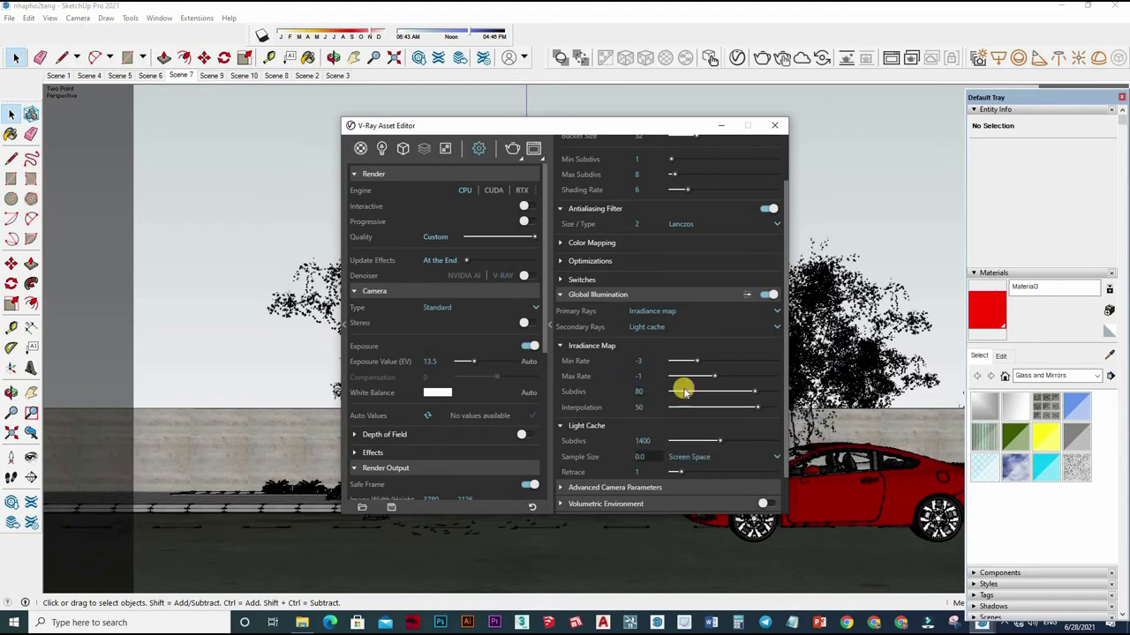
click(776, 147)
click(775, 126)
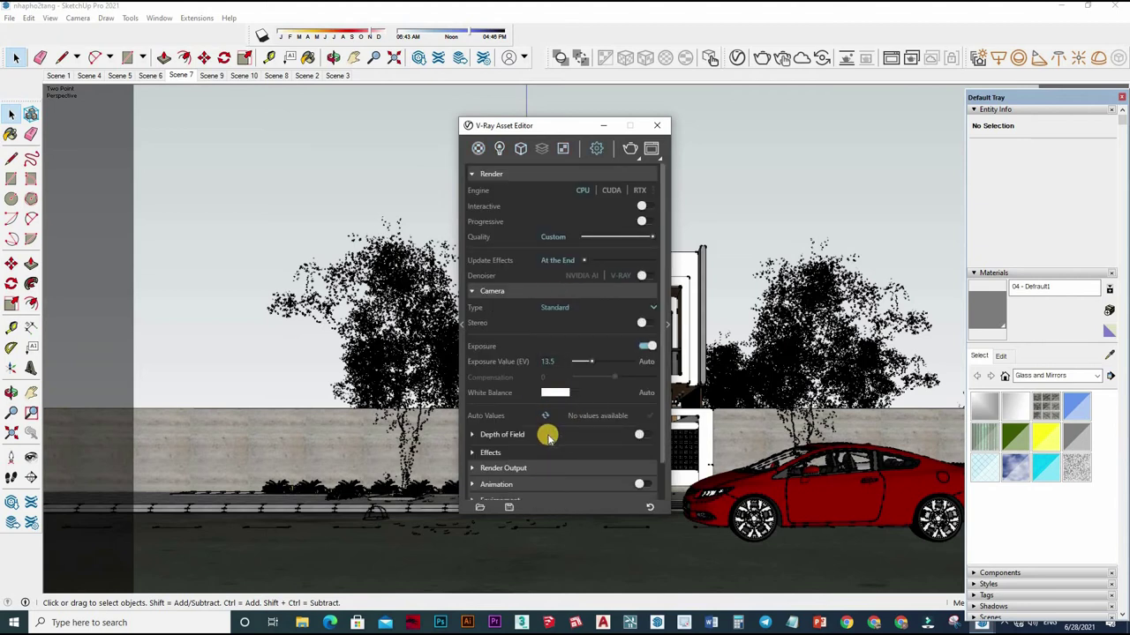
- Check the Render Output size of 3780 × 2126
click(547, 466)
scroll(down, 3)
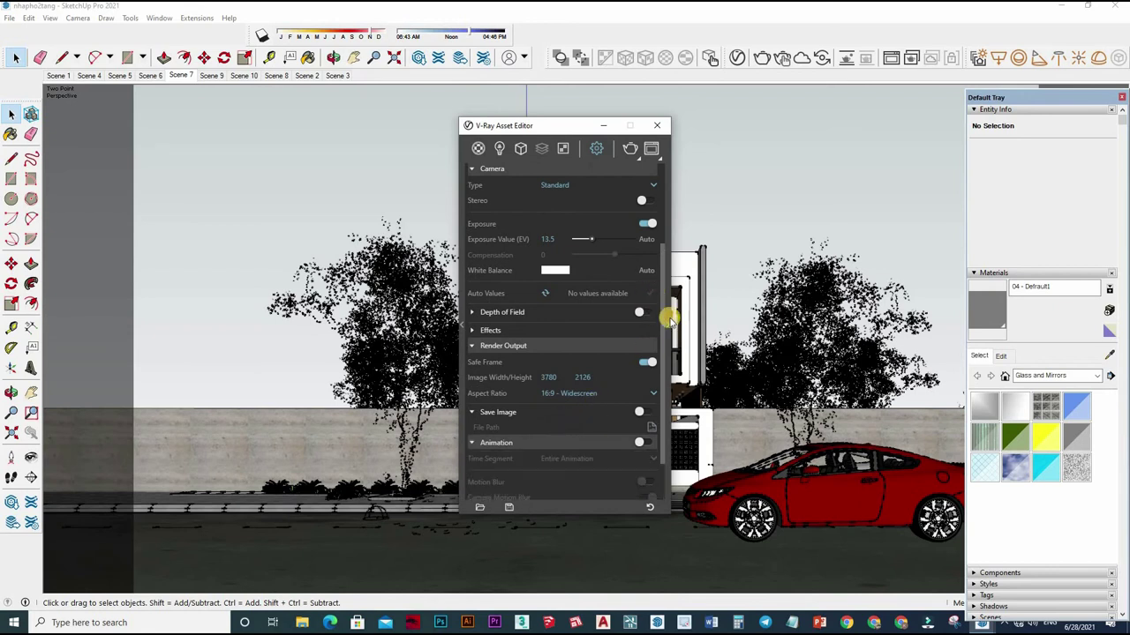
scroll(down, 3)
scroll(up, 3)
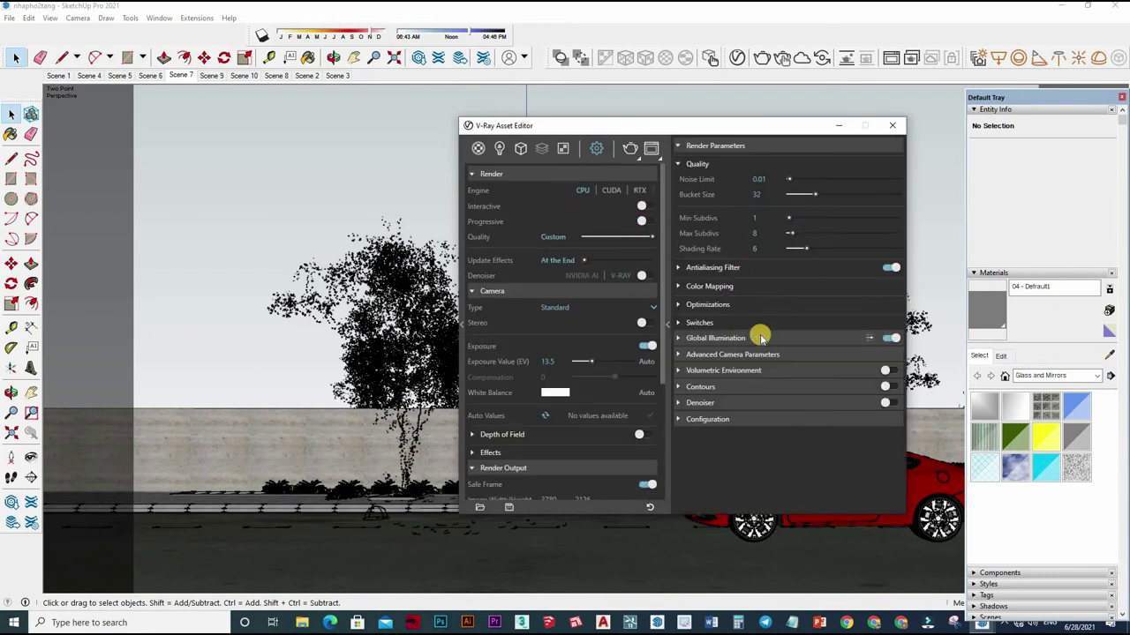
- Review the Global Illumination values, then close the Asset Editor
click(759, 335)
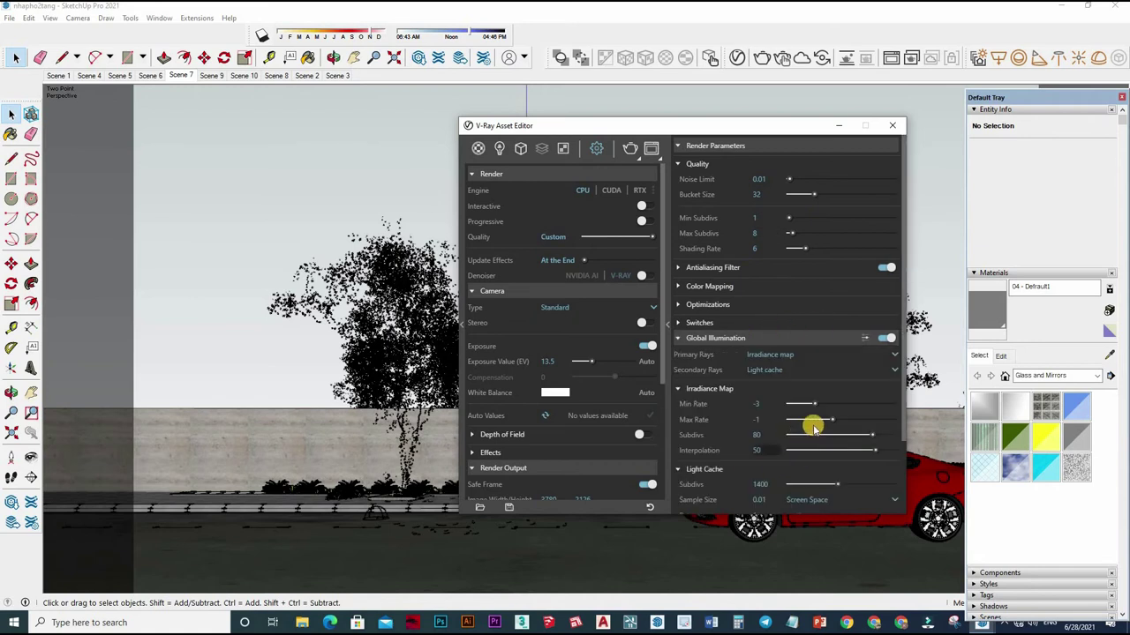
scroll(down, 3)
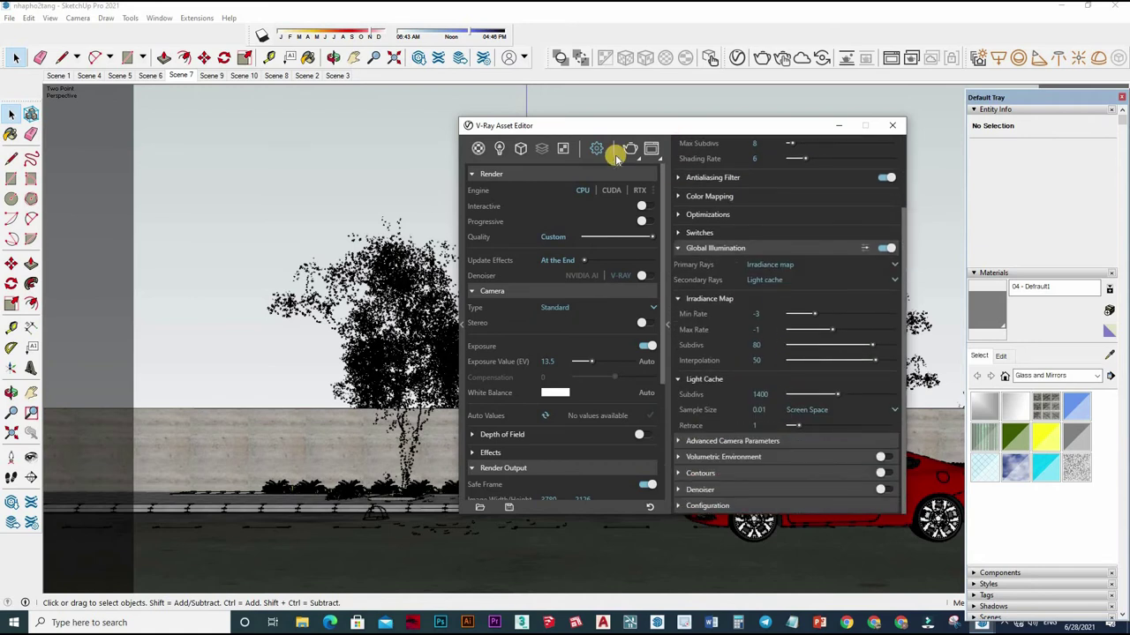
scroll(up, 3)
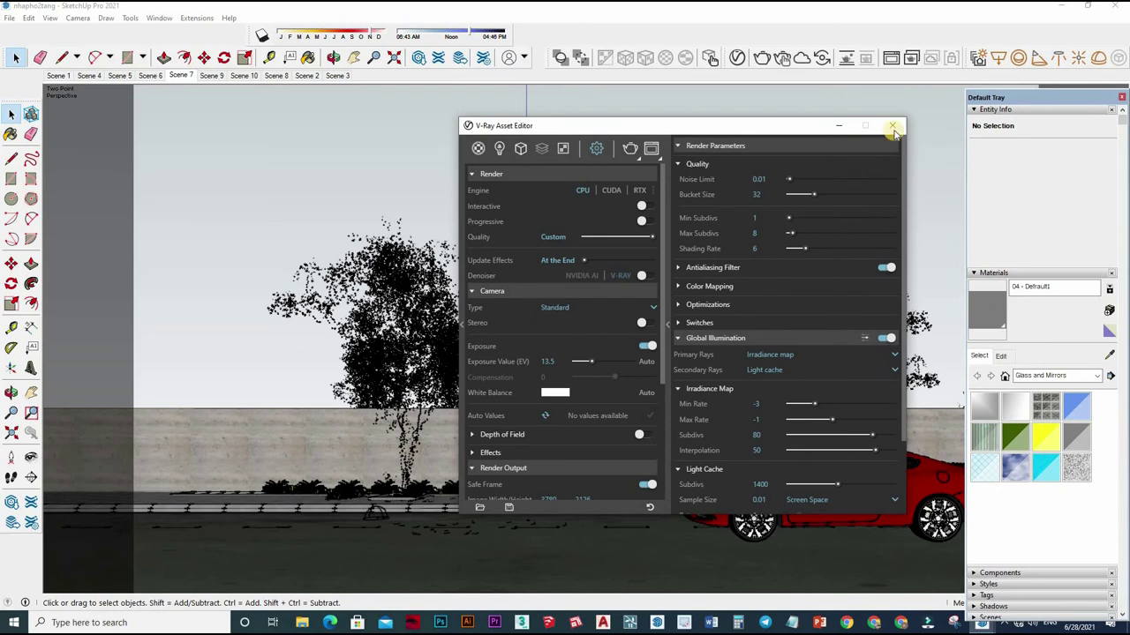
click(892, 125)
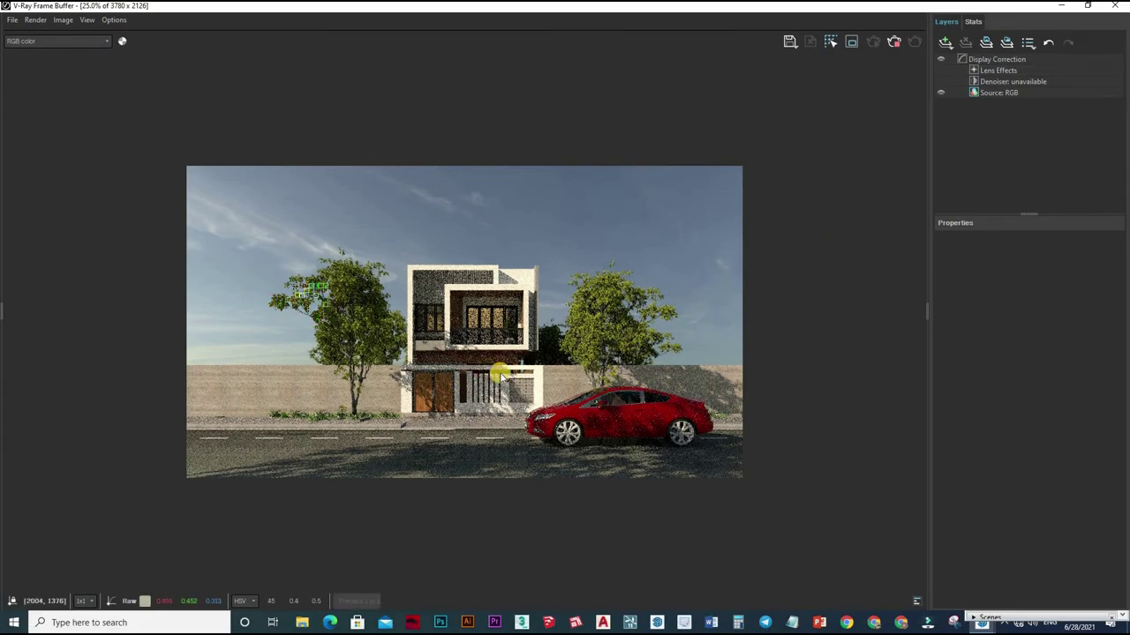
scroll(up, 3)
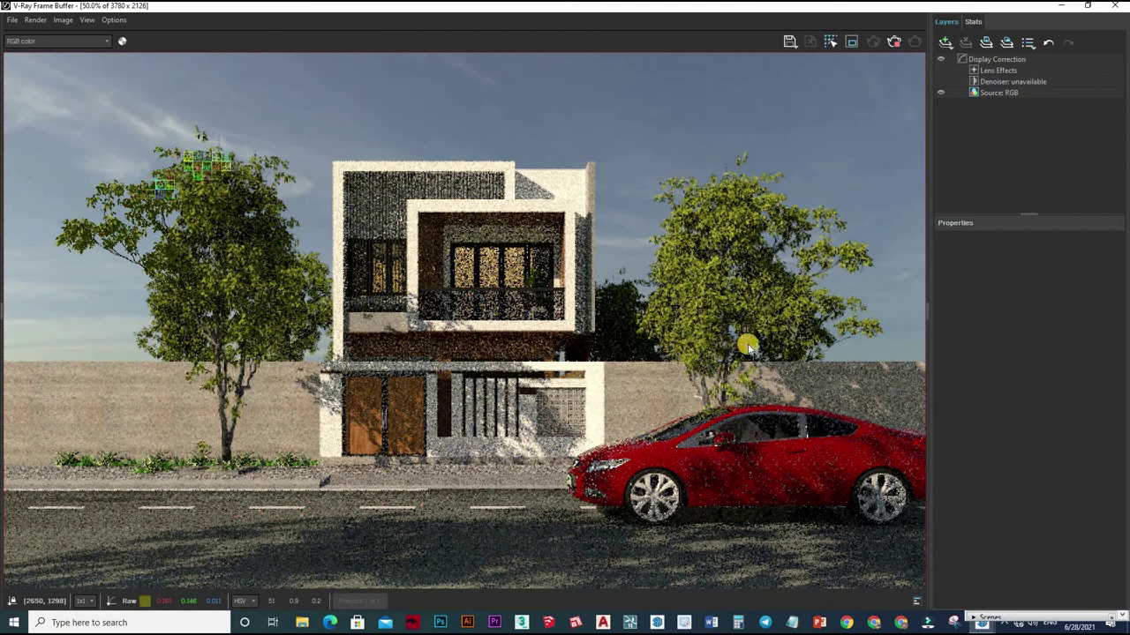
drag(574, 356, 583, 358)
scroll(down, 3)
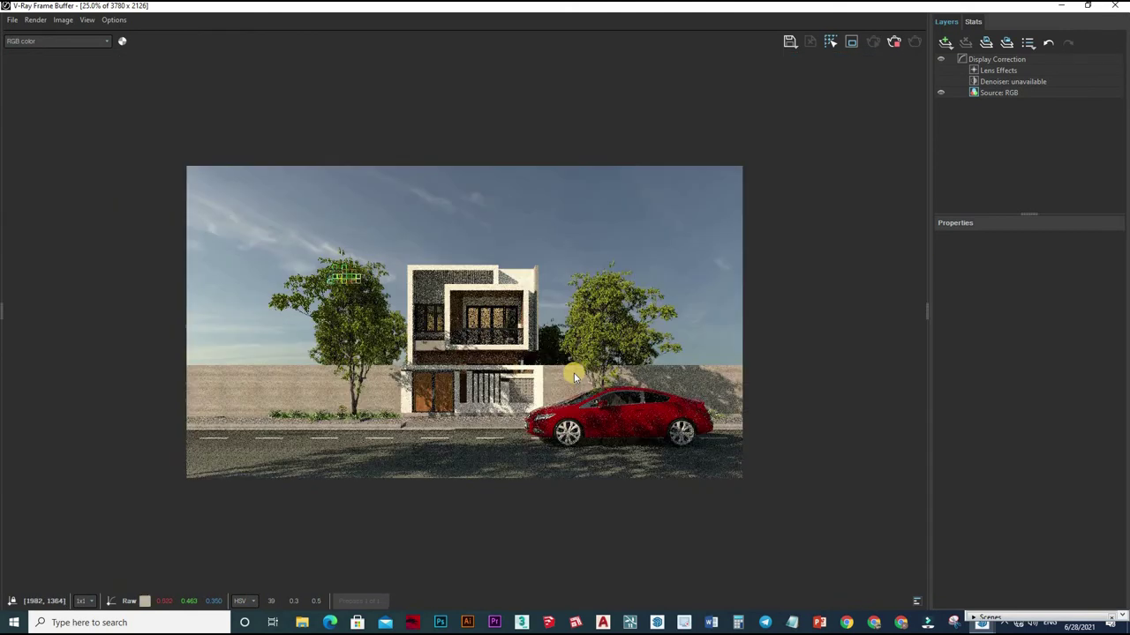
scroll(up, 3)
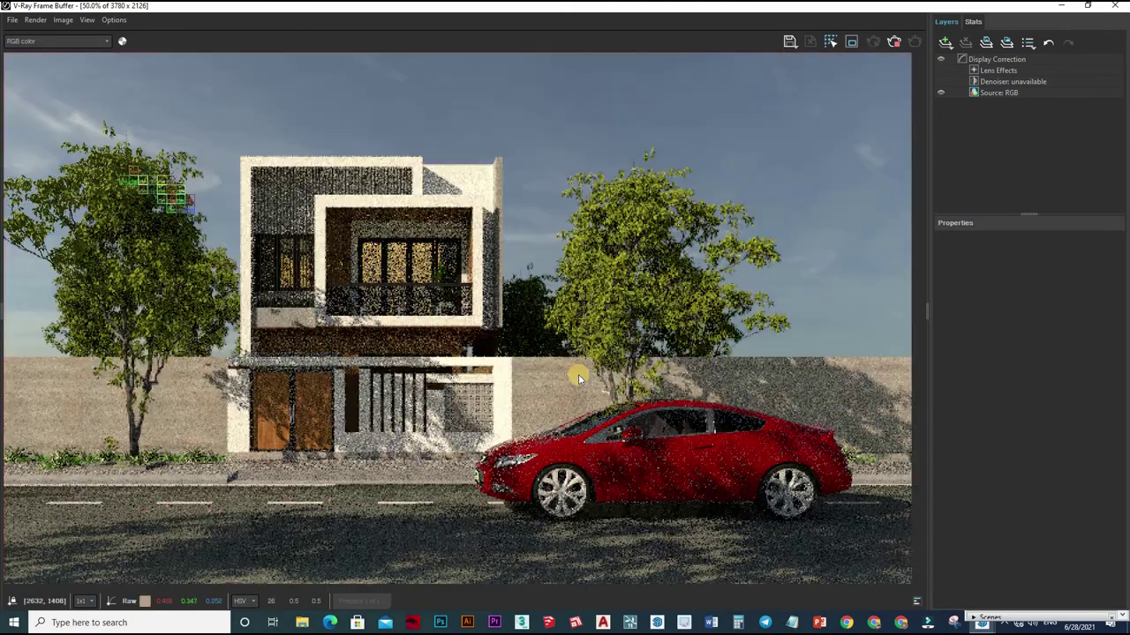
scroll(down, 3)
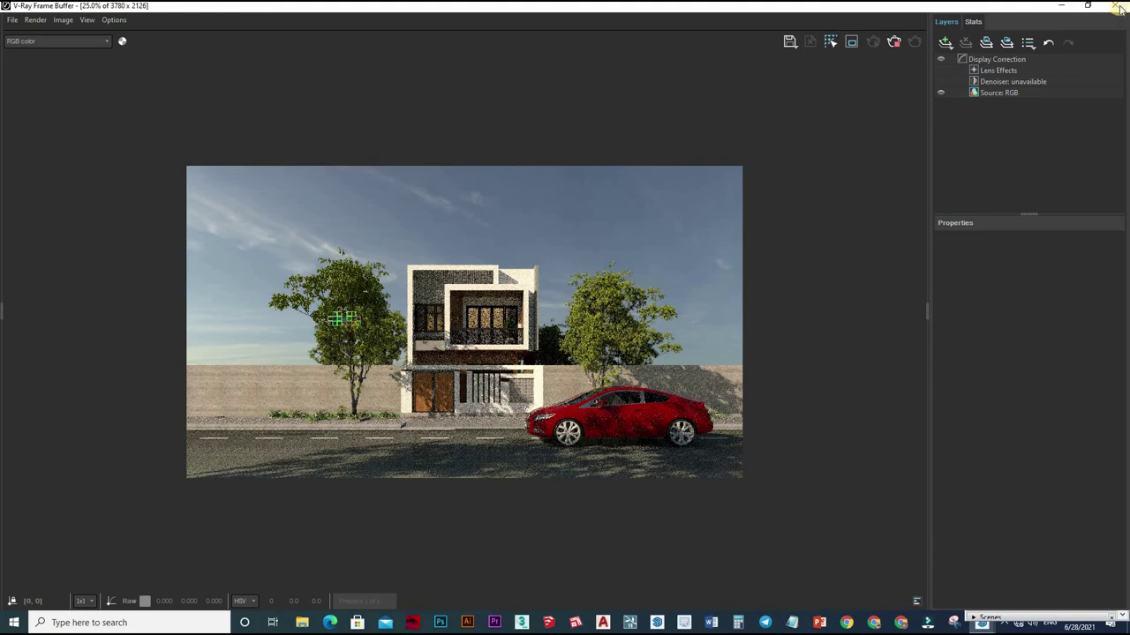
click(1119, 7)
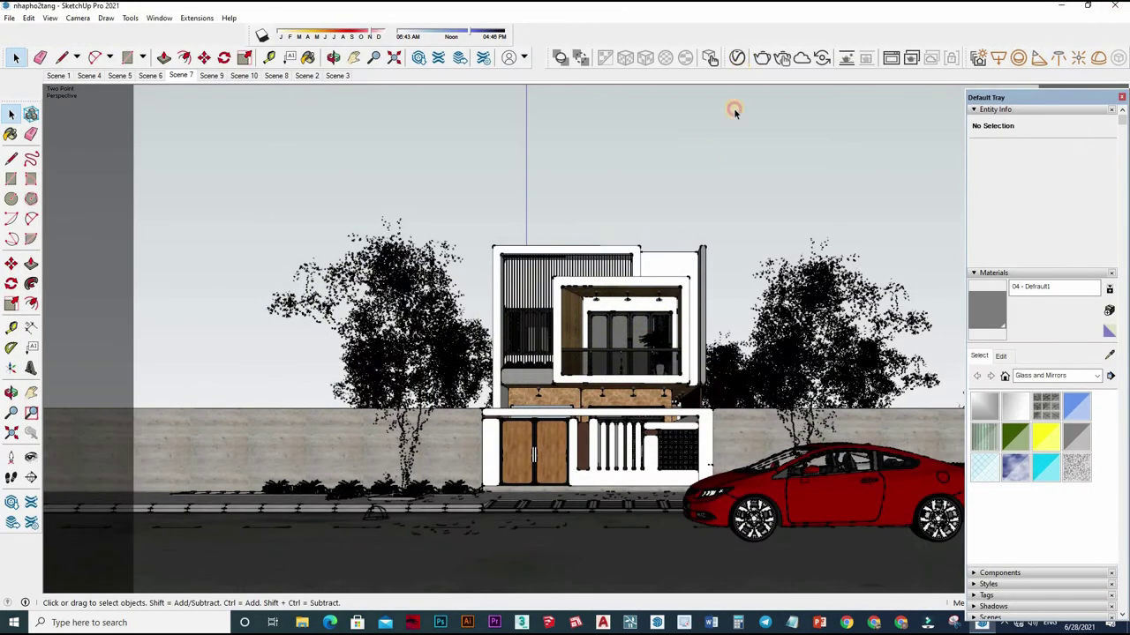
- Set the bucket size to 48 and start the final render of the house
click(737, 57)
mouse_move(635, 195)
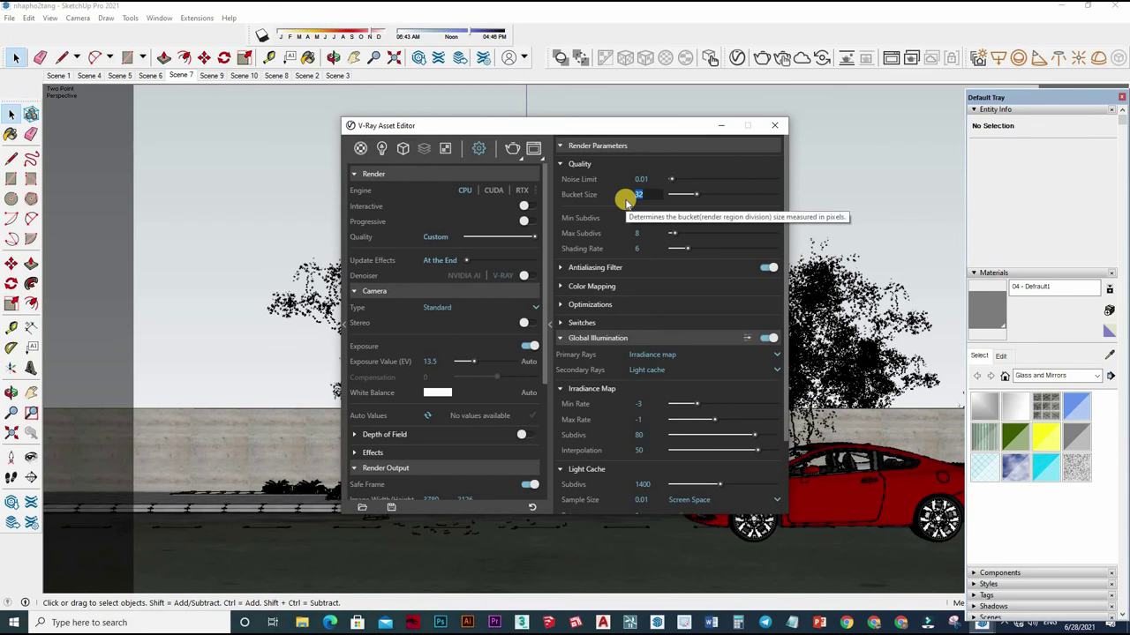
text(48)
key(Tab)
text(24)
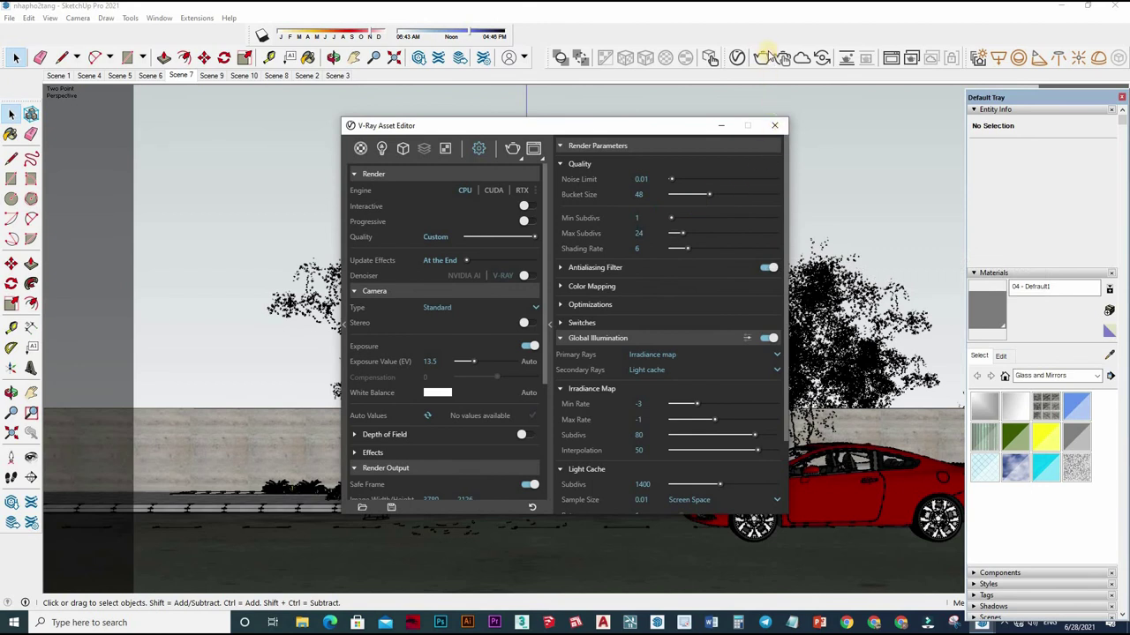
click(762, 58)
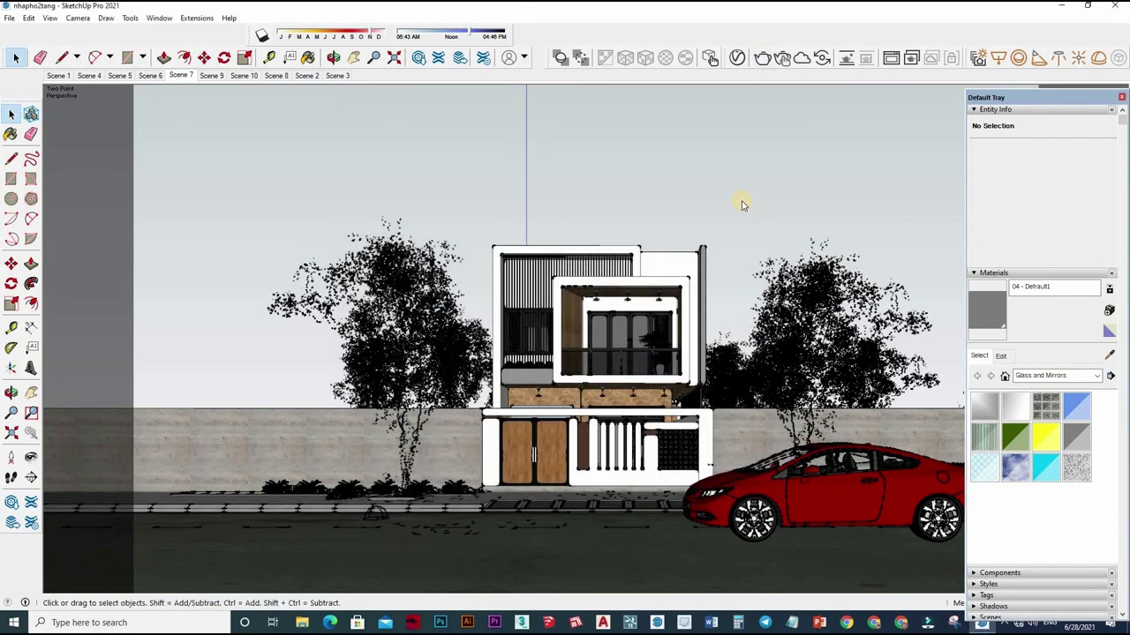